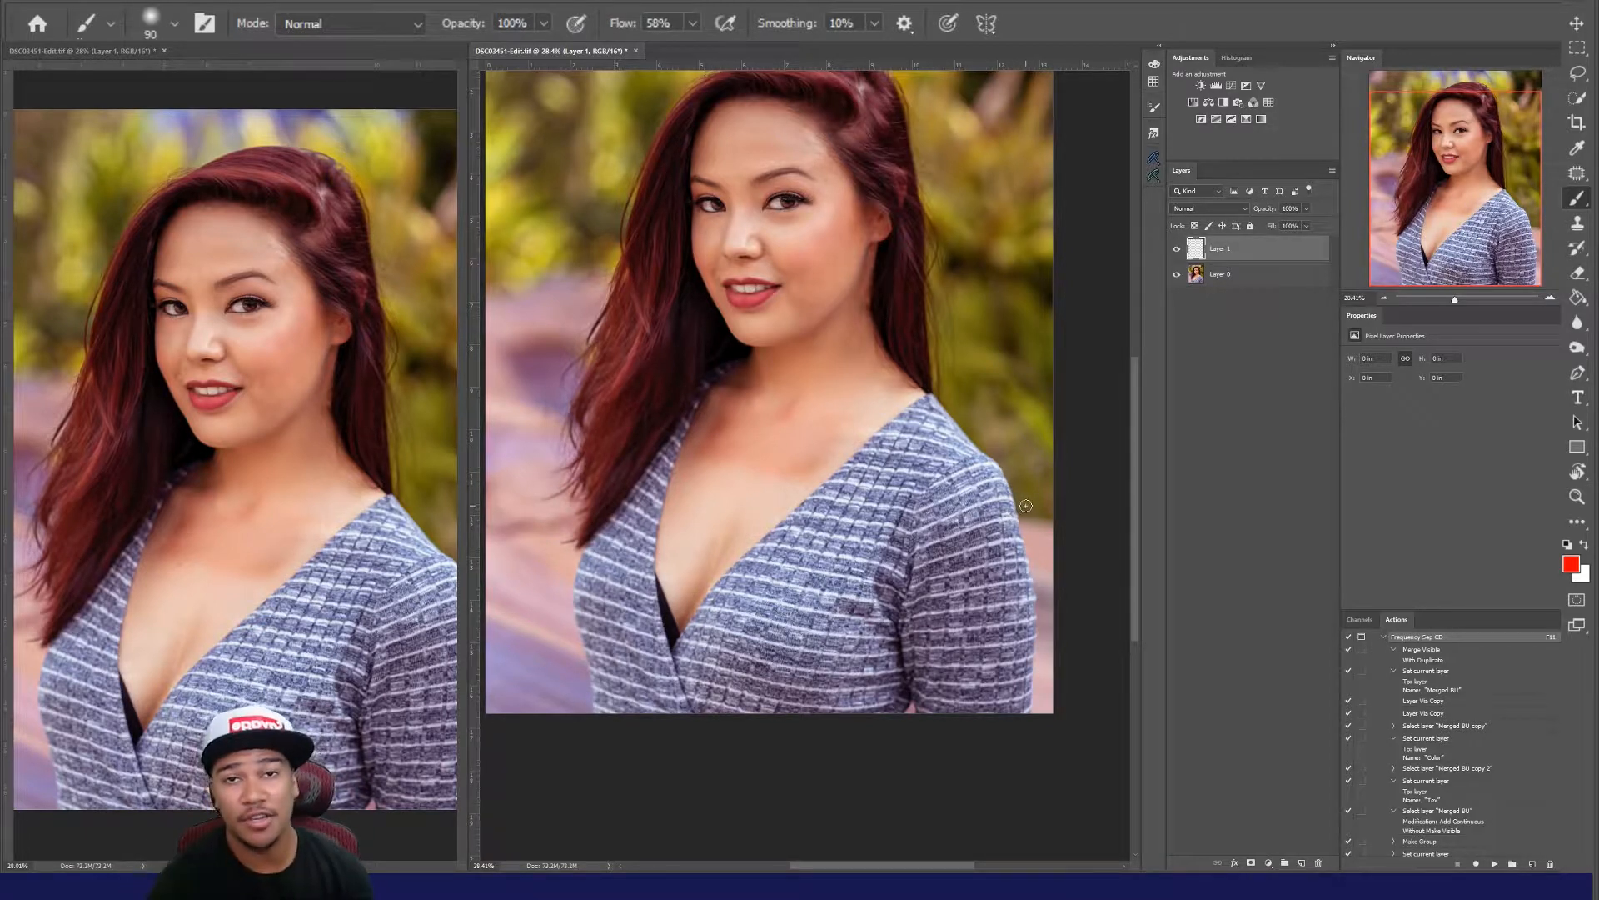
Step: Circle the dark gap at the bottom of the neckline and outline the upper chest in red on Layer 1
mouse_move(685, 548)
left_mouse_down()
mouse_move(622, 622)
mouse_move(725, 659)
mouse_move(666, 540)
left_mouse_up()
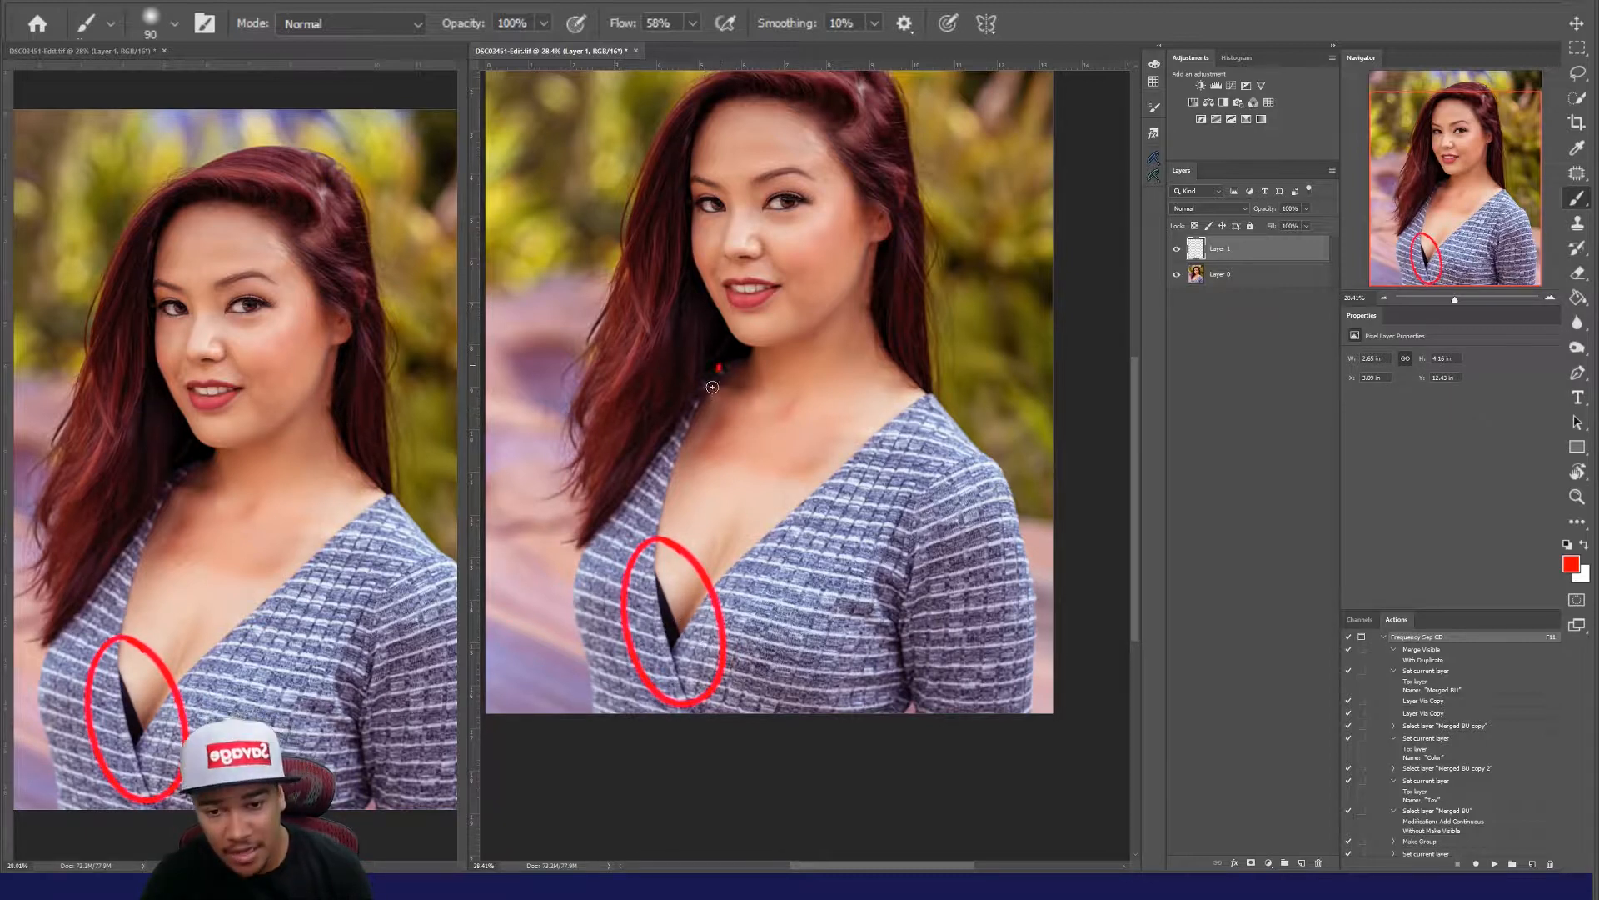
mouse_move(712, 386)
left_mouse_down()
mouse_move(676, 483)
mouse_move(846, 466)
mouse_move(753, 365)
left_mouse_up()
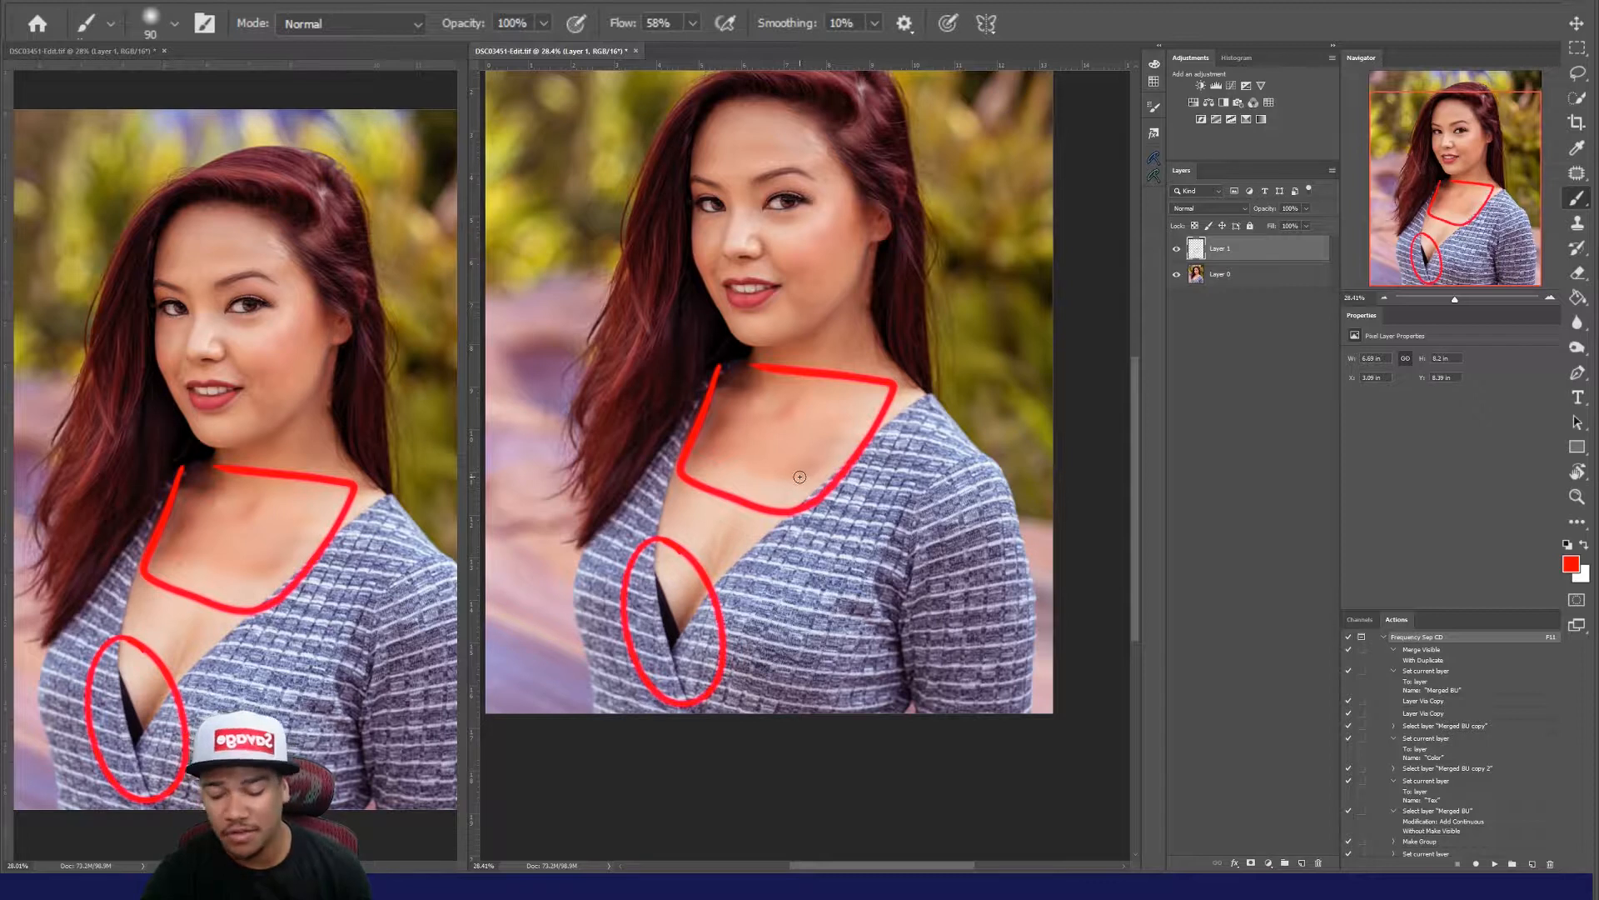
Step: Delete the red markup layer and run the frequency separation action on the portrait, accepting its Gaussian Blur
left_click(1317, 863)
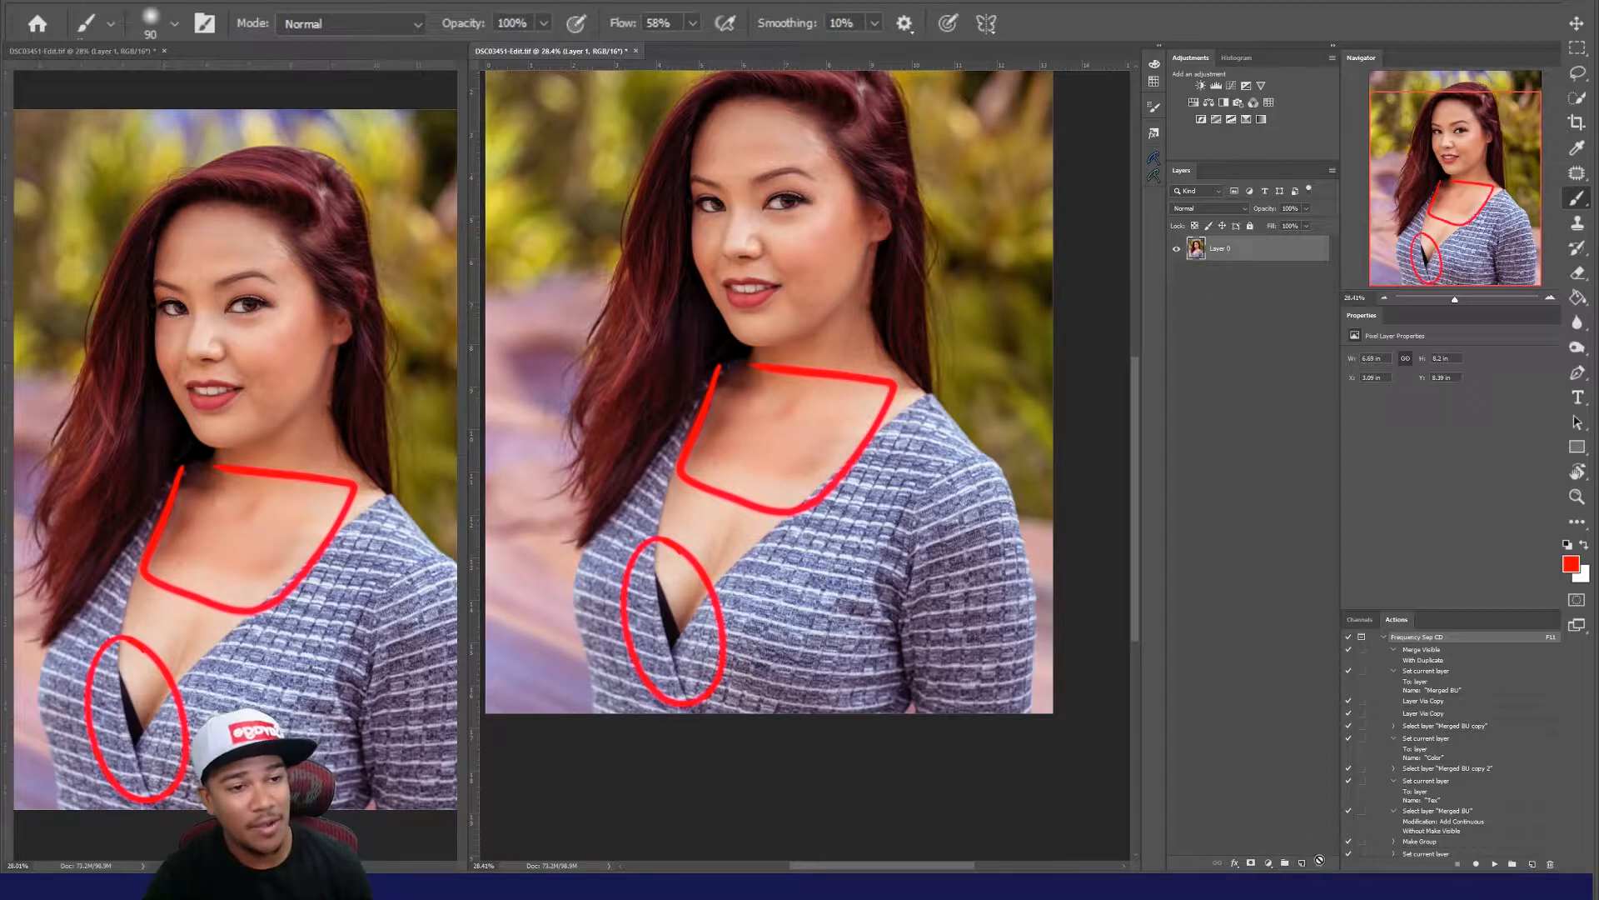
key("F11")
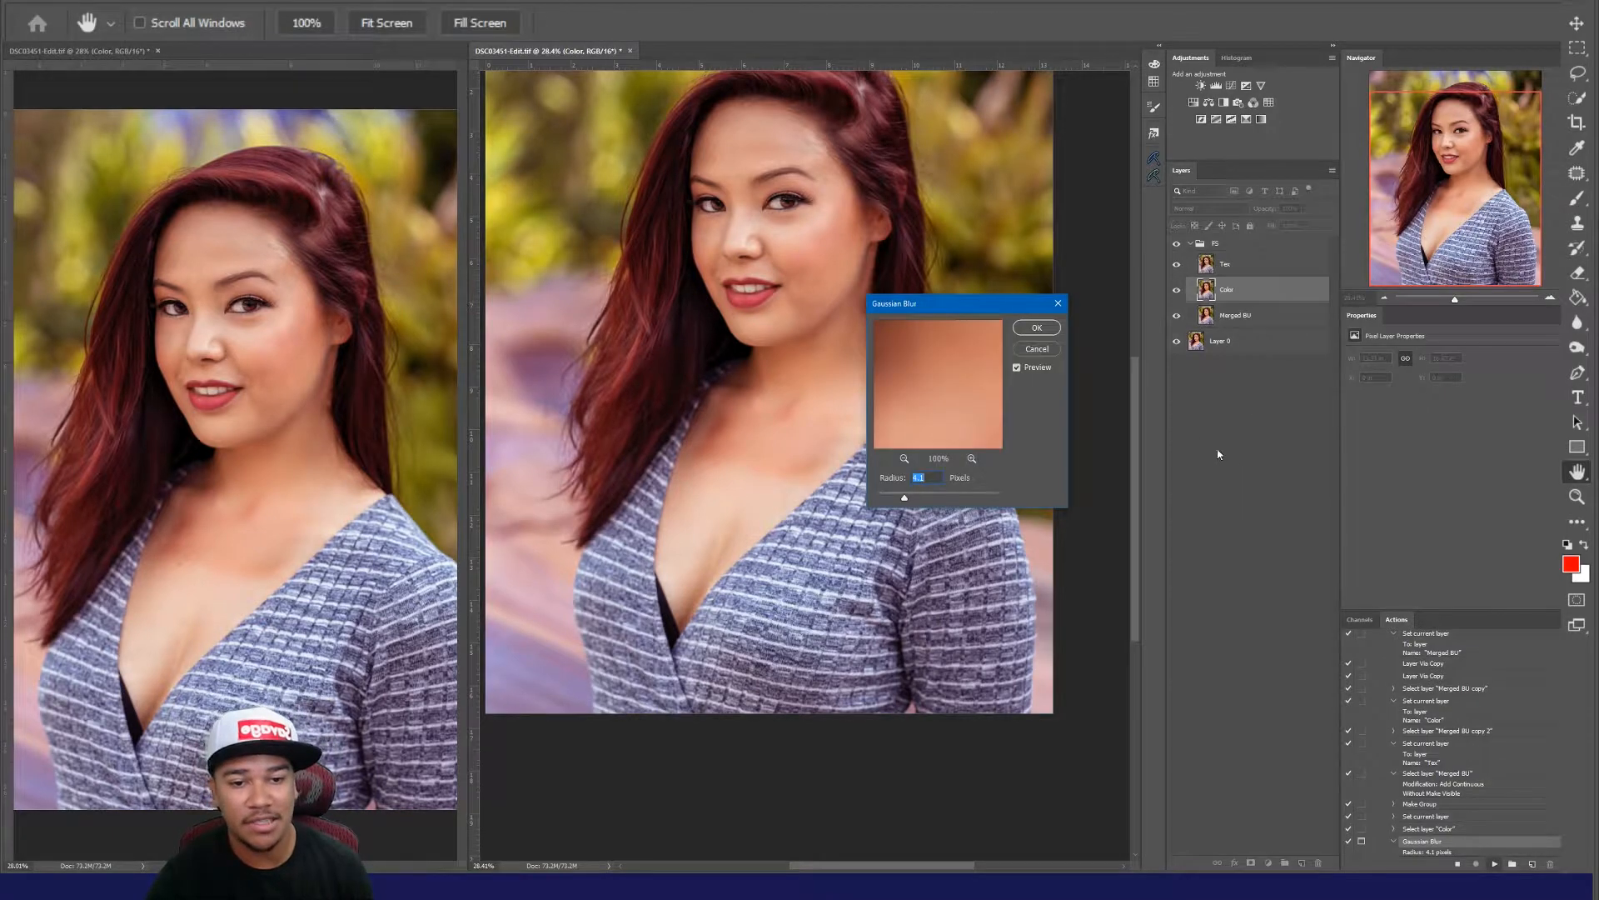
left_click(1037, 328)
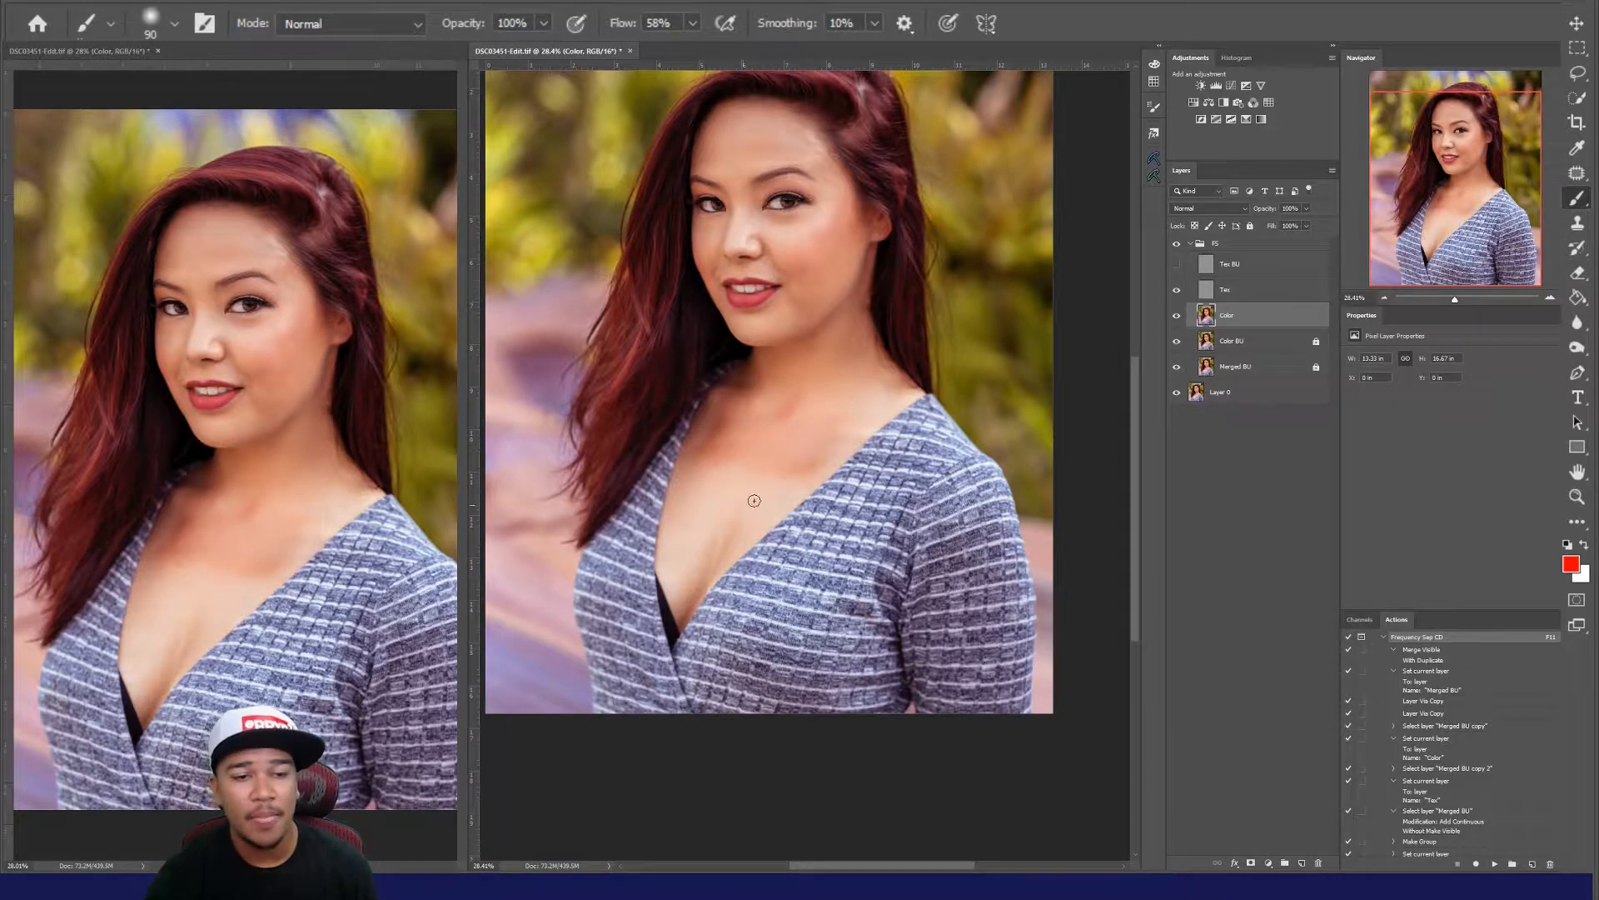
Step: Isolate the Color layer and the Tex layer in turn to inspect the colour and texture around the neckline
left_click(1177, 316, "alt")
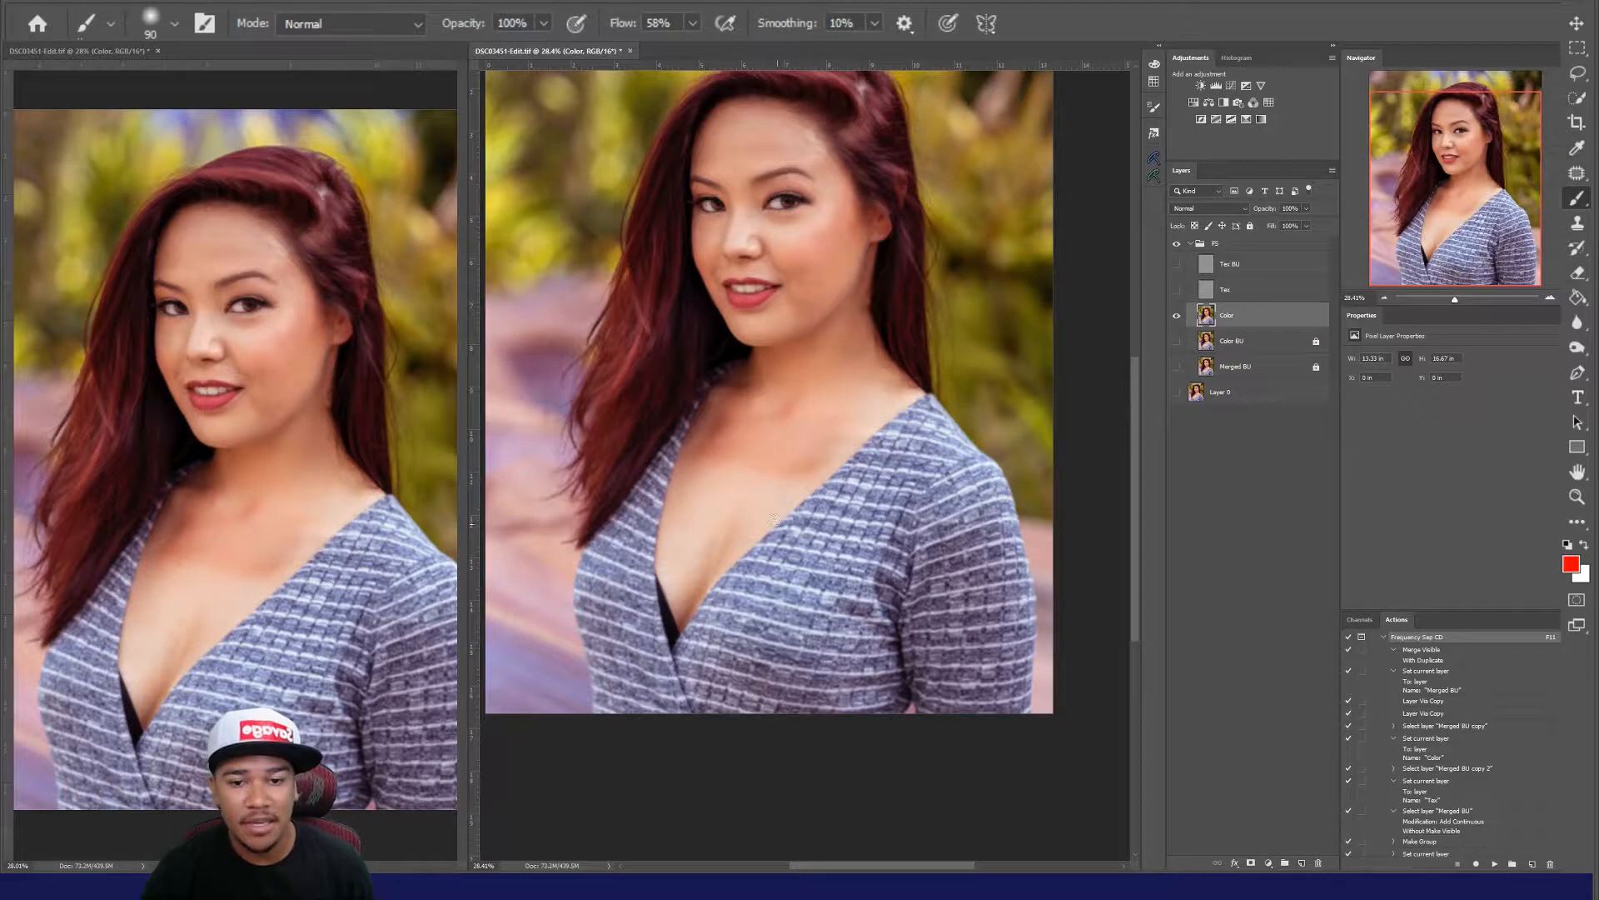
key("z")
left_click_drag(733, 546, 875, 379)
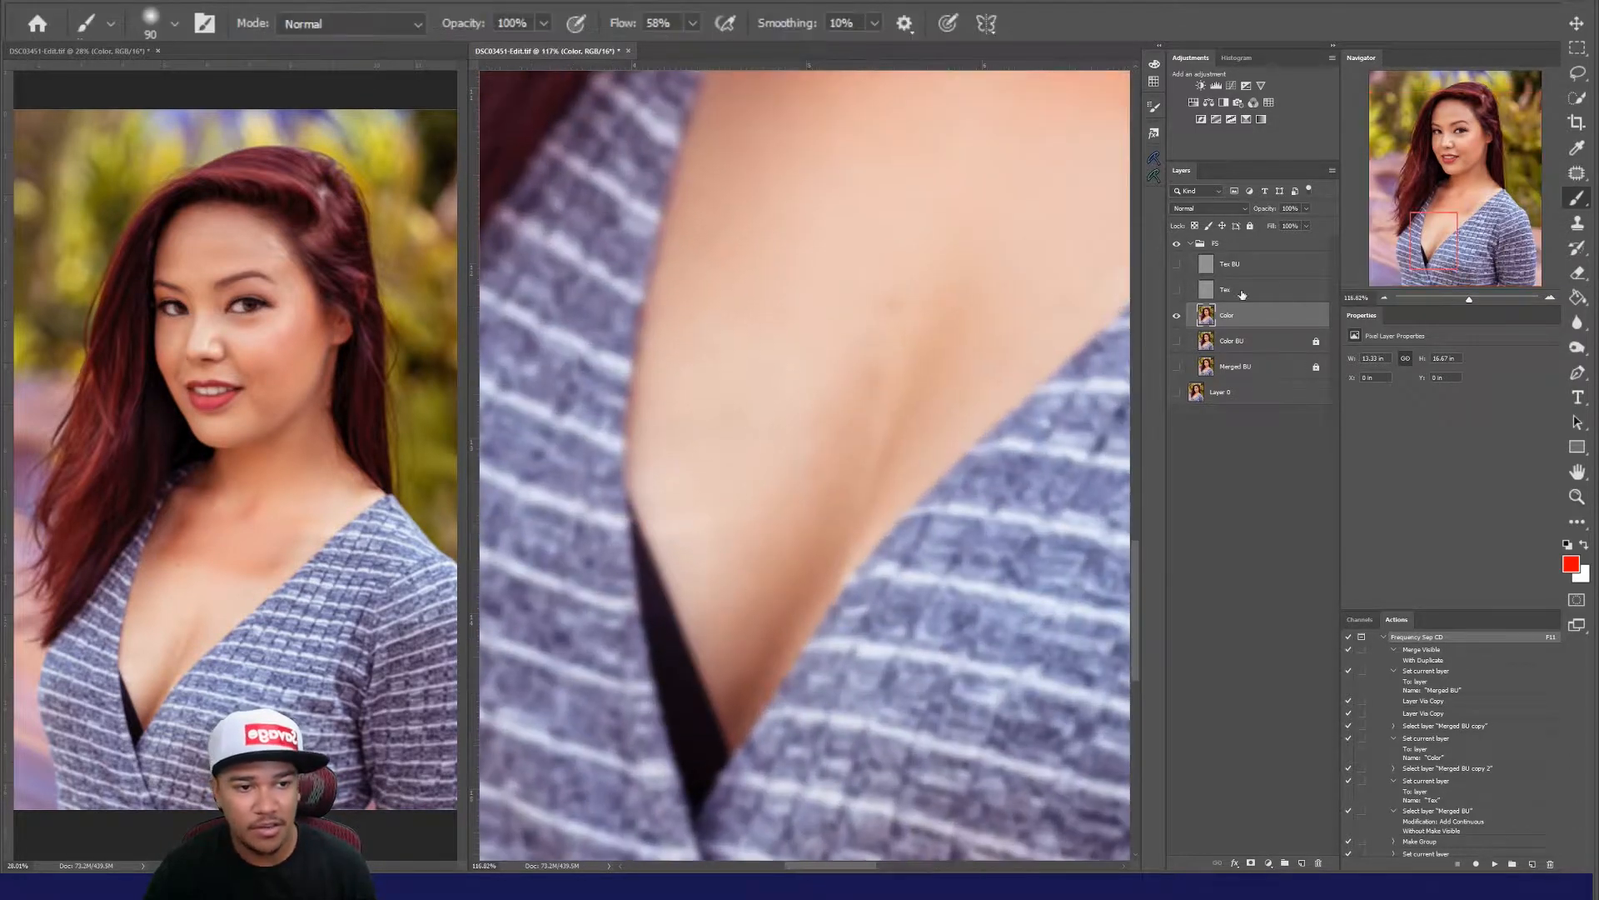
left_click(1177, 316, "alt")
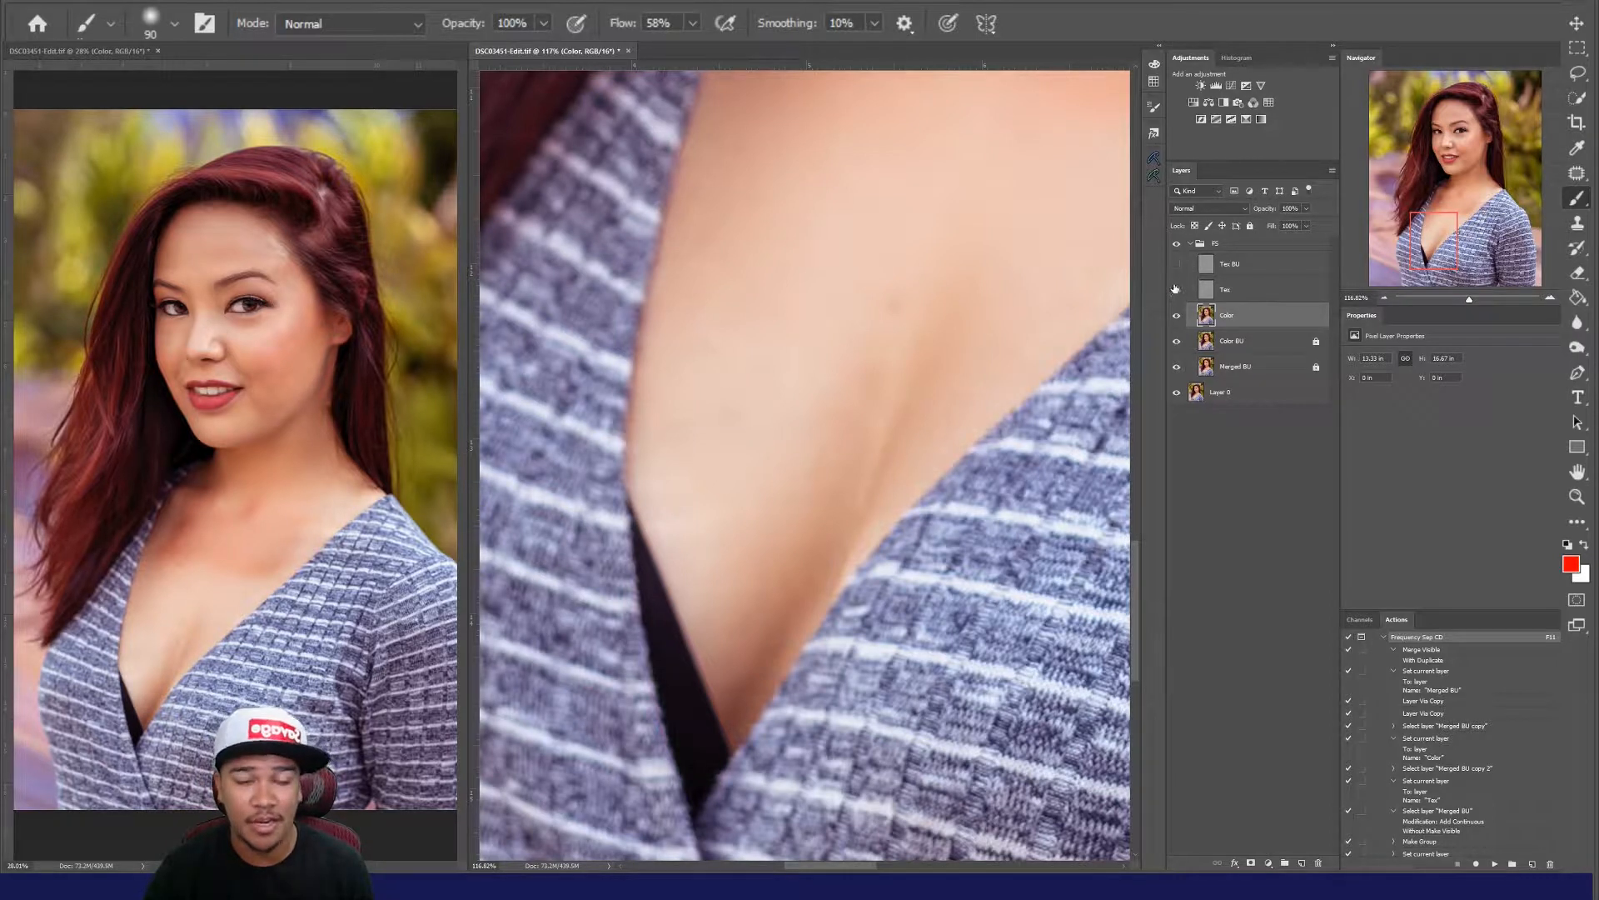
left_click(1177, 290, "alt")
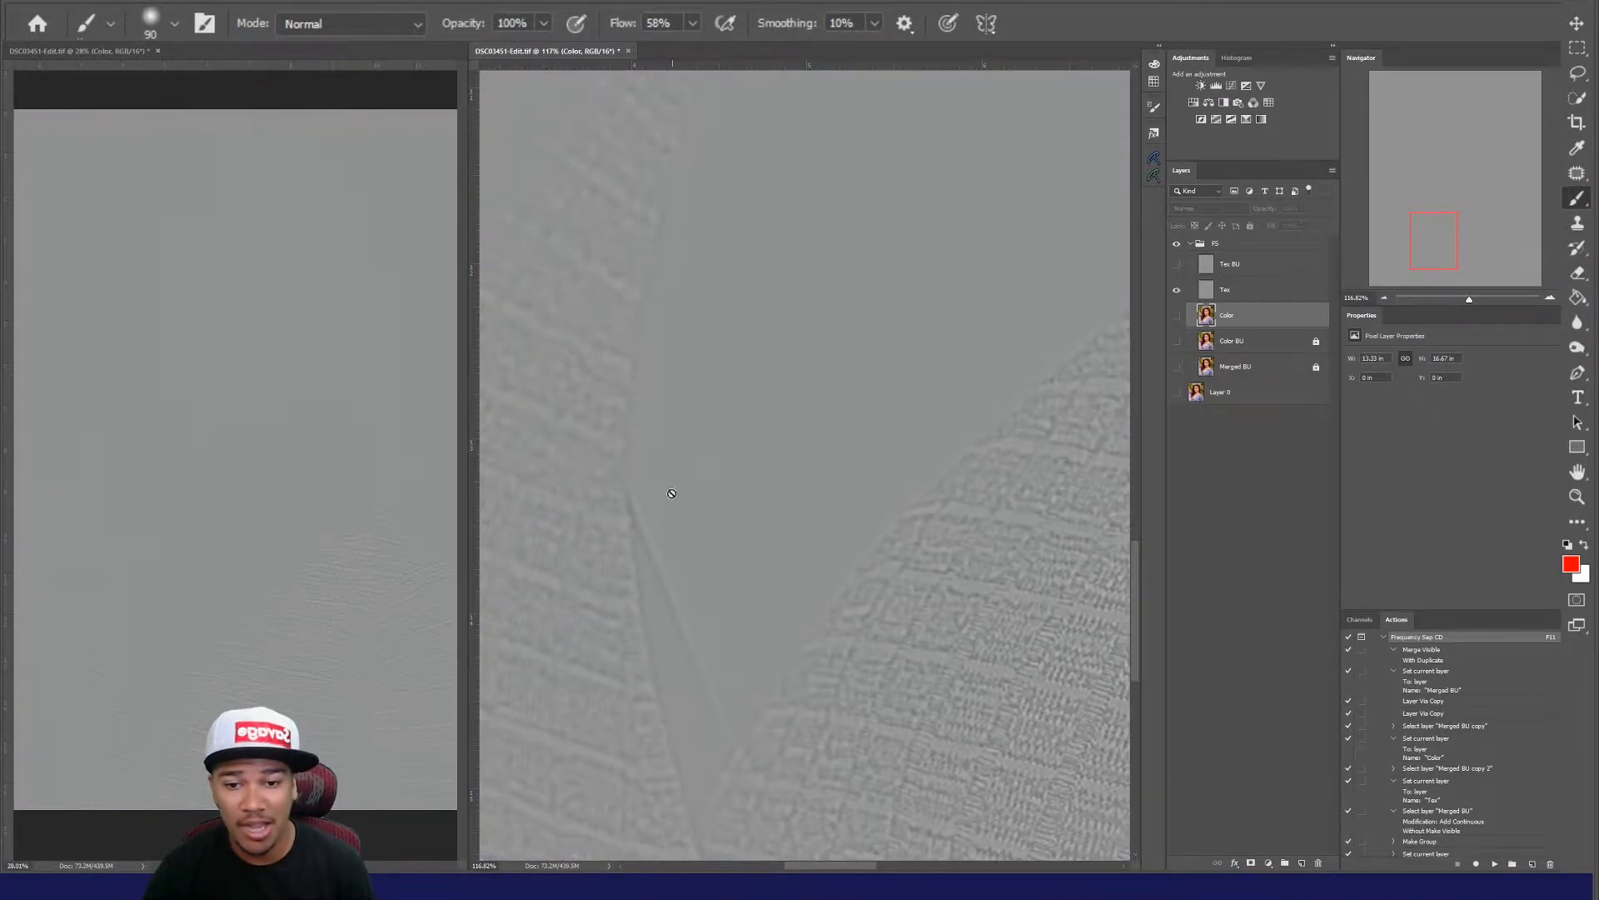
left_click_drag(672, 493, 788, 354)
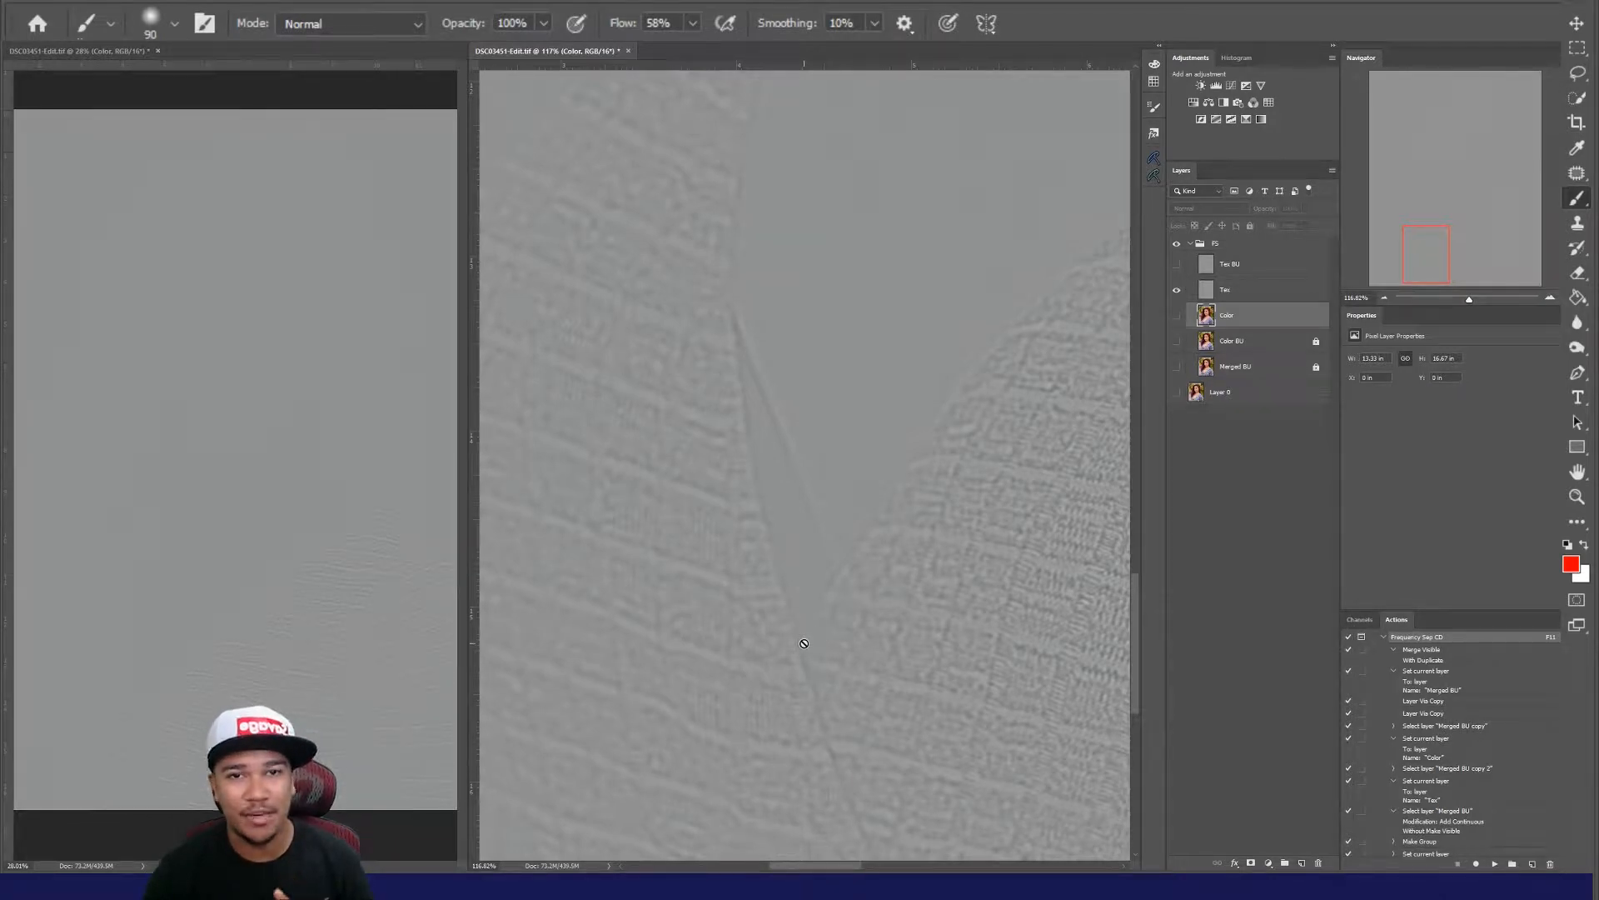
left_click(1178, 291, "alt")
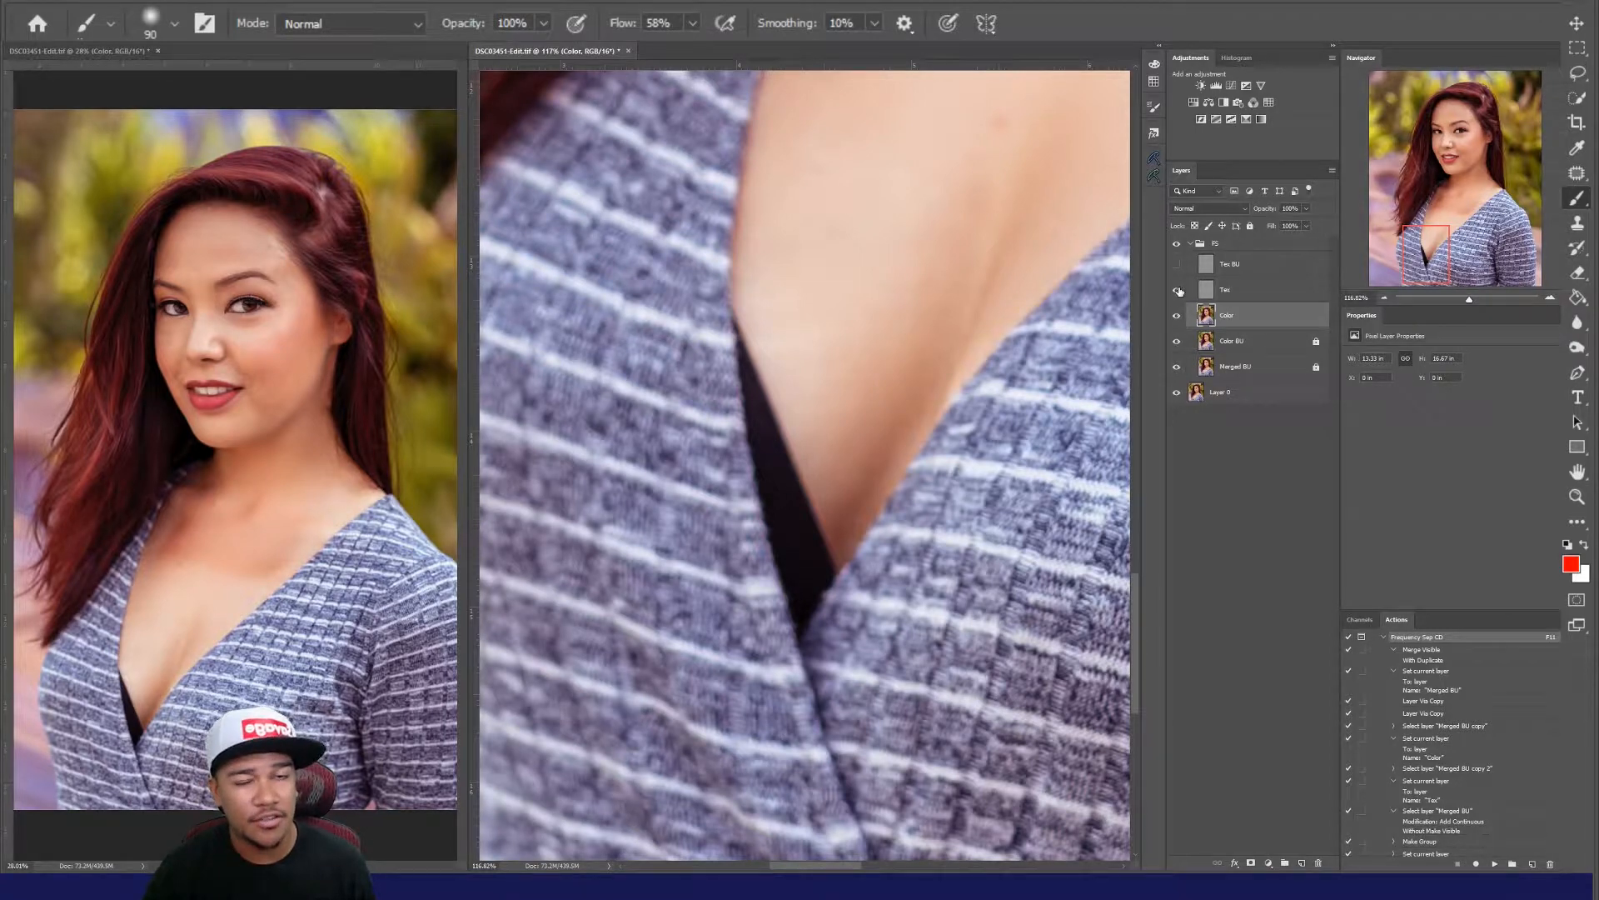
Step: Hide the Tex layer and set up the Mixer Brush at size 90 for the Color layer
left_click(1178, 291)
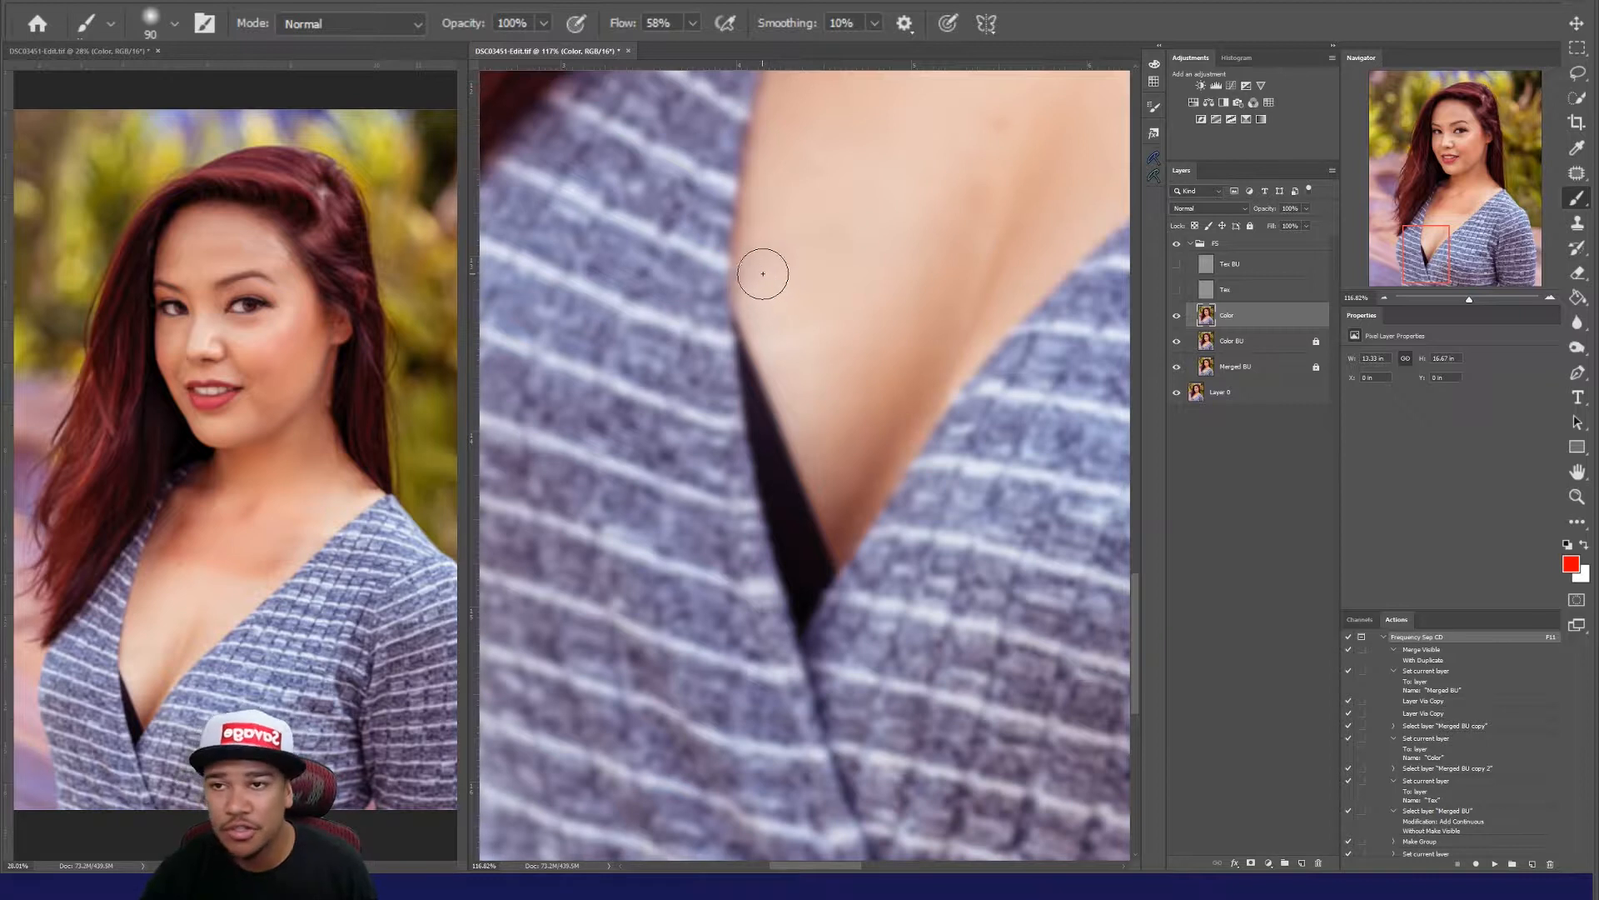
key("shift+b")
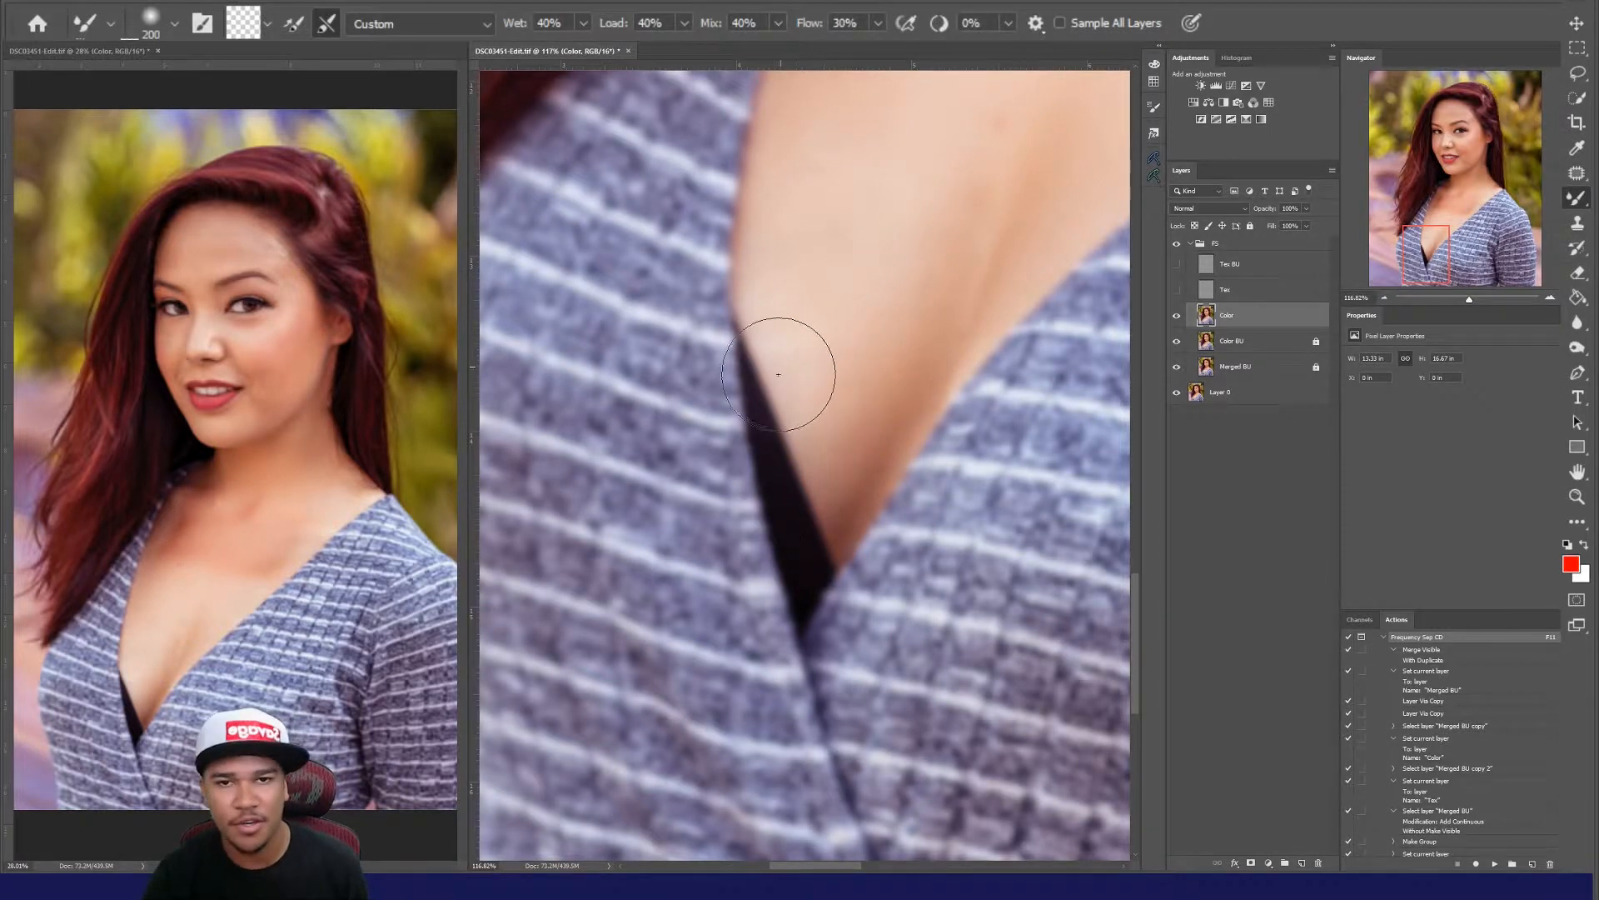
key("bracketleft")
key("bracketleft")
key("bracketleft")
key("bracketleft")
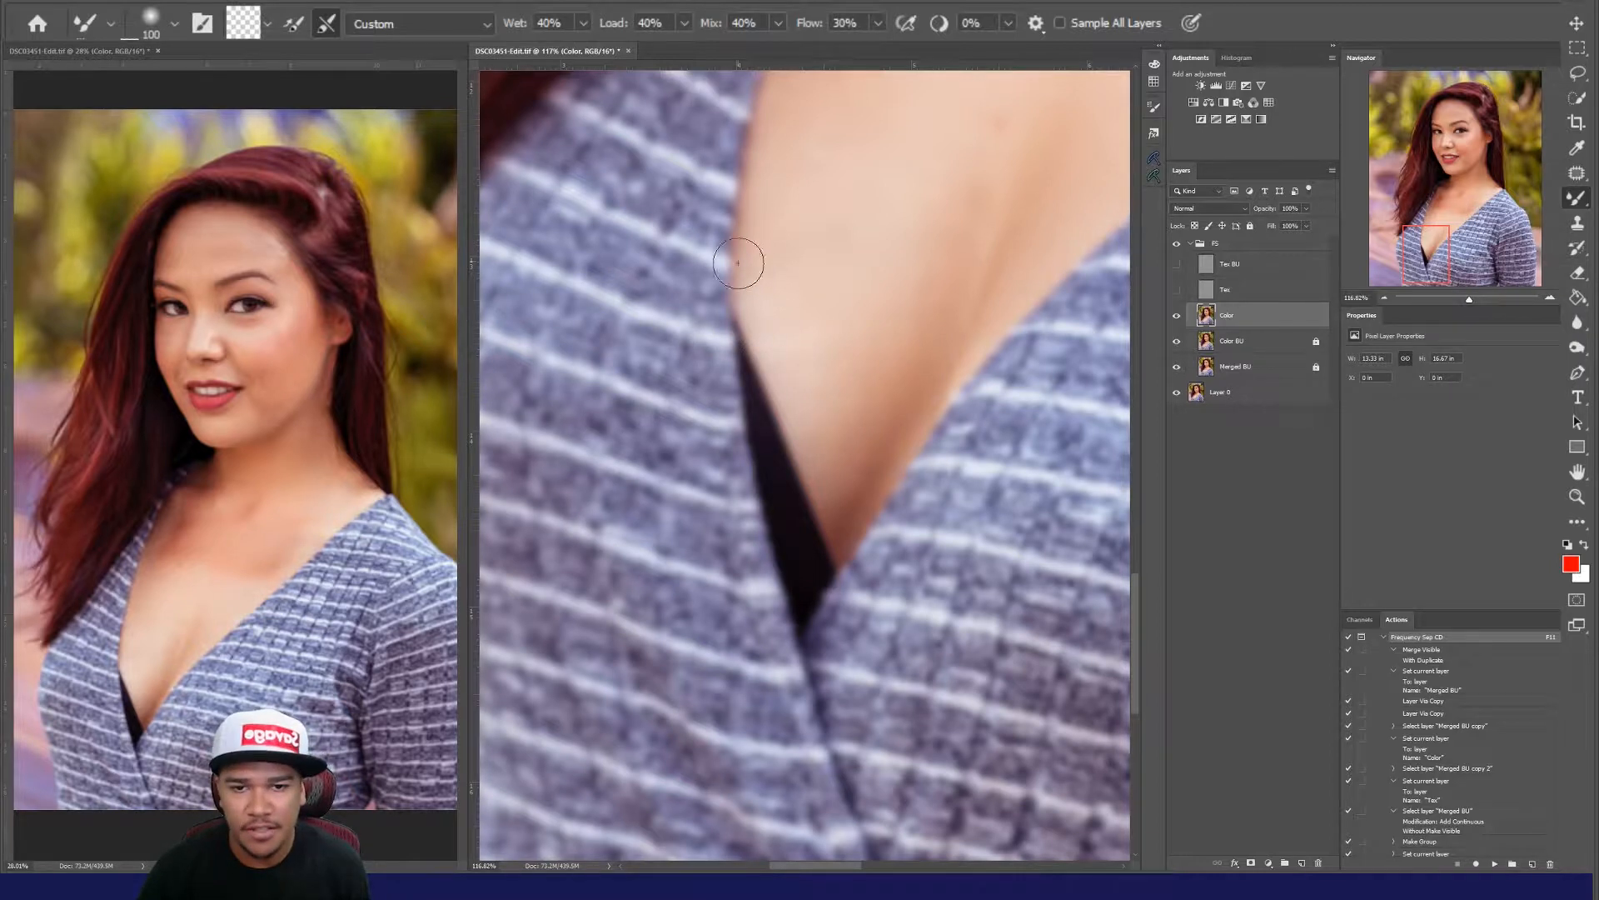
key("bracketleft")
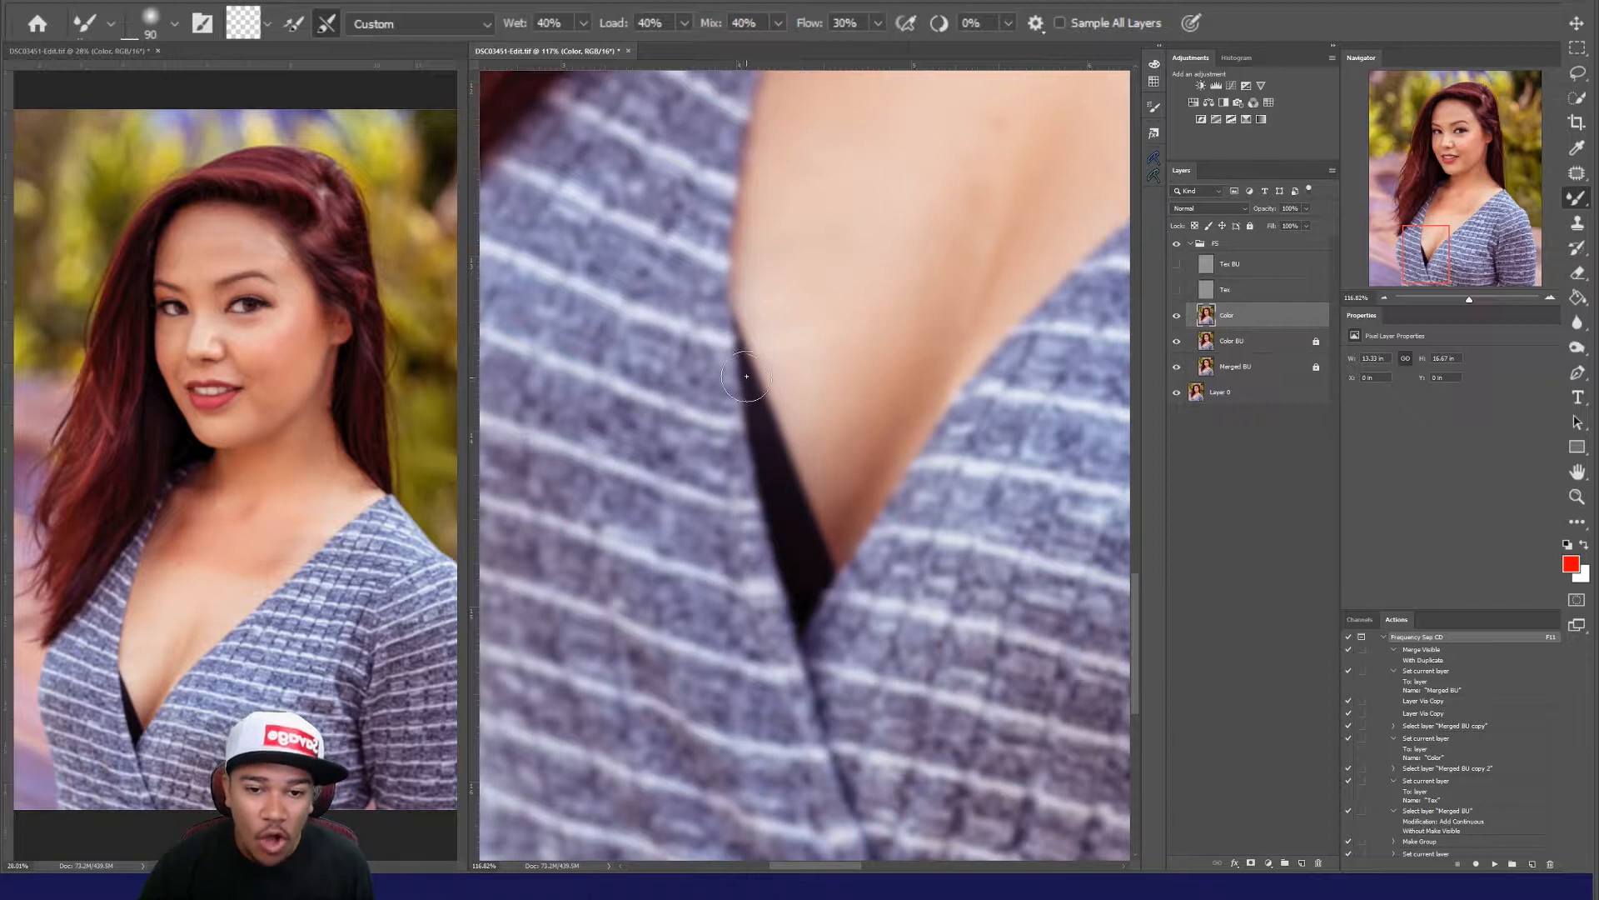
Step: Blend skin tone over the dark gap in the neckline's V with the Mixer Brush at sizes between 90 and 150
key("bracketright")
key("bracketright")
key("bracketright")
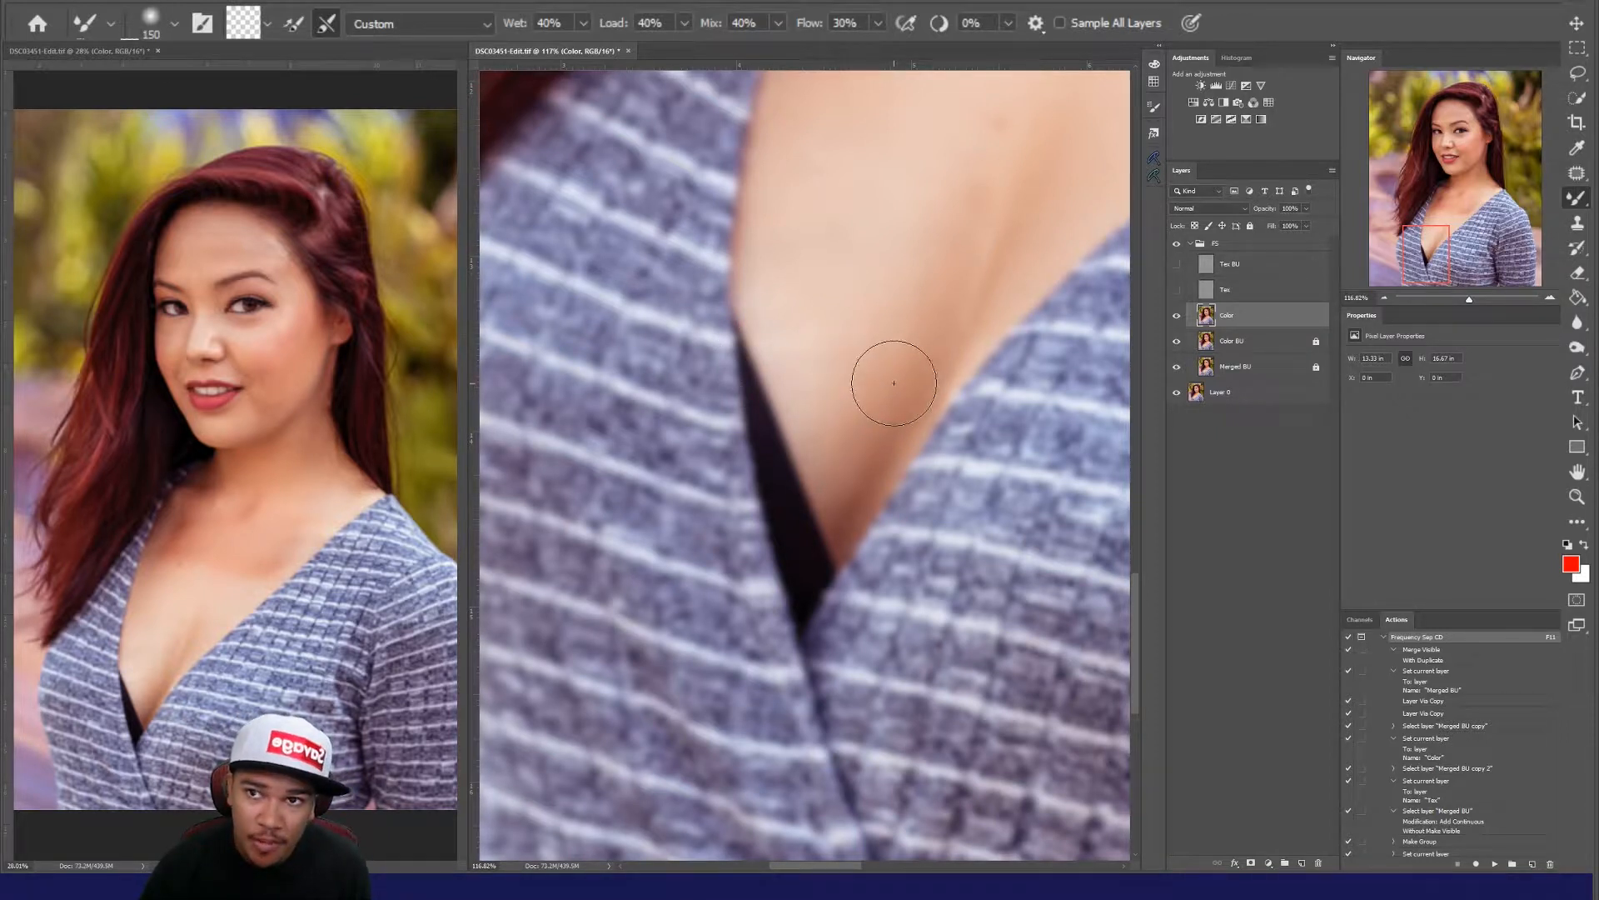
key("bracketleft")
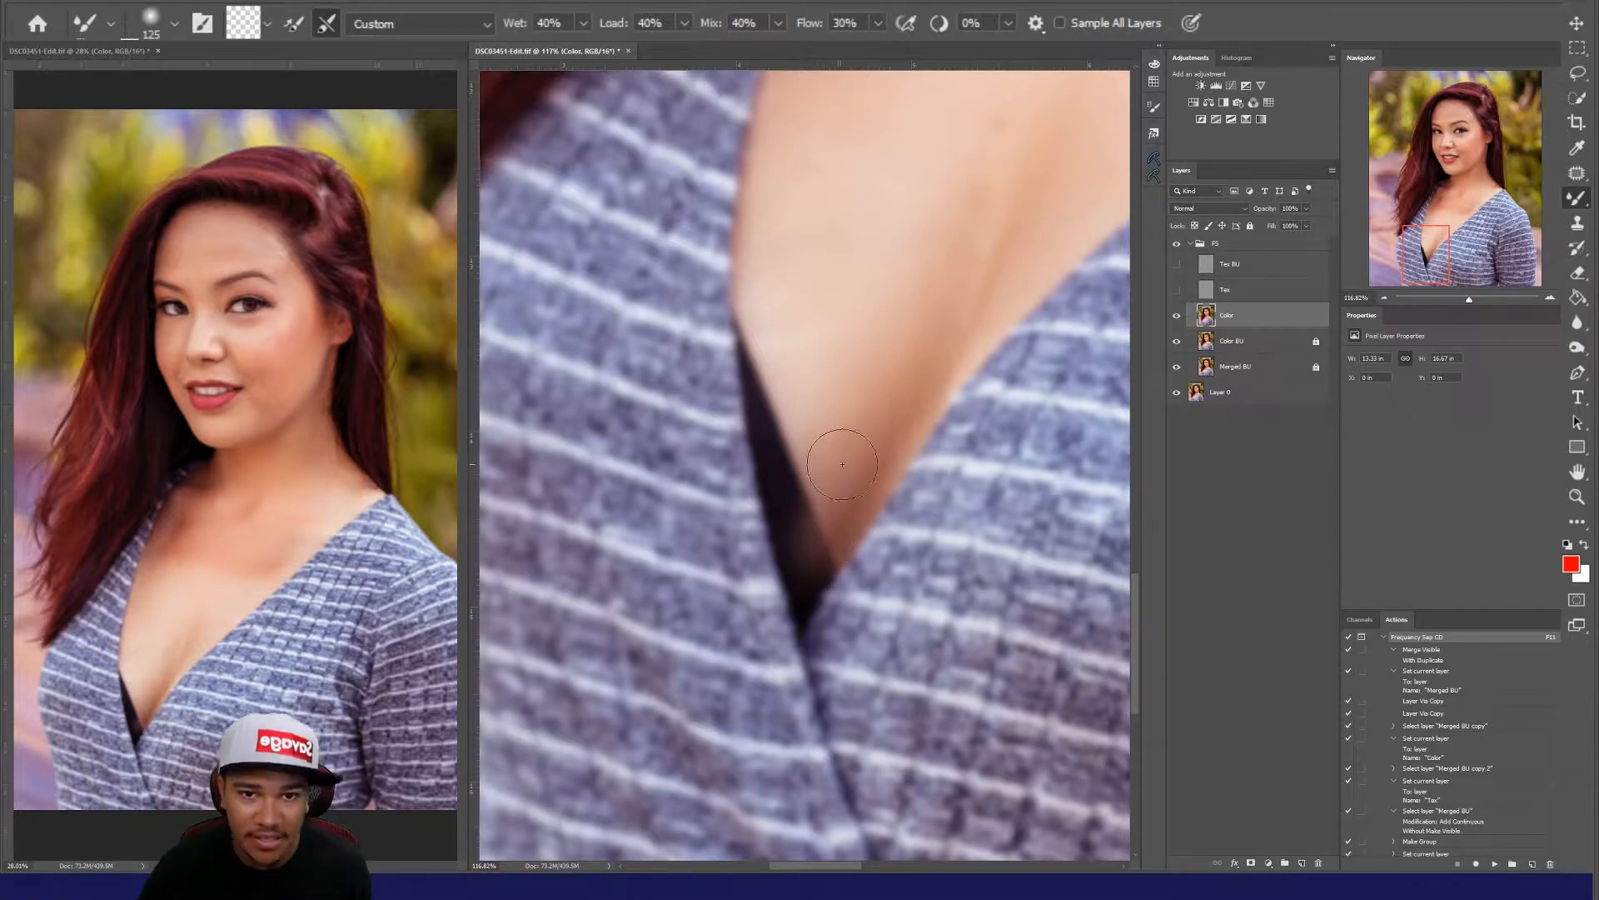
key("bracketleft")
key("bracketleft")
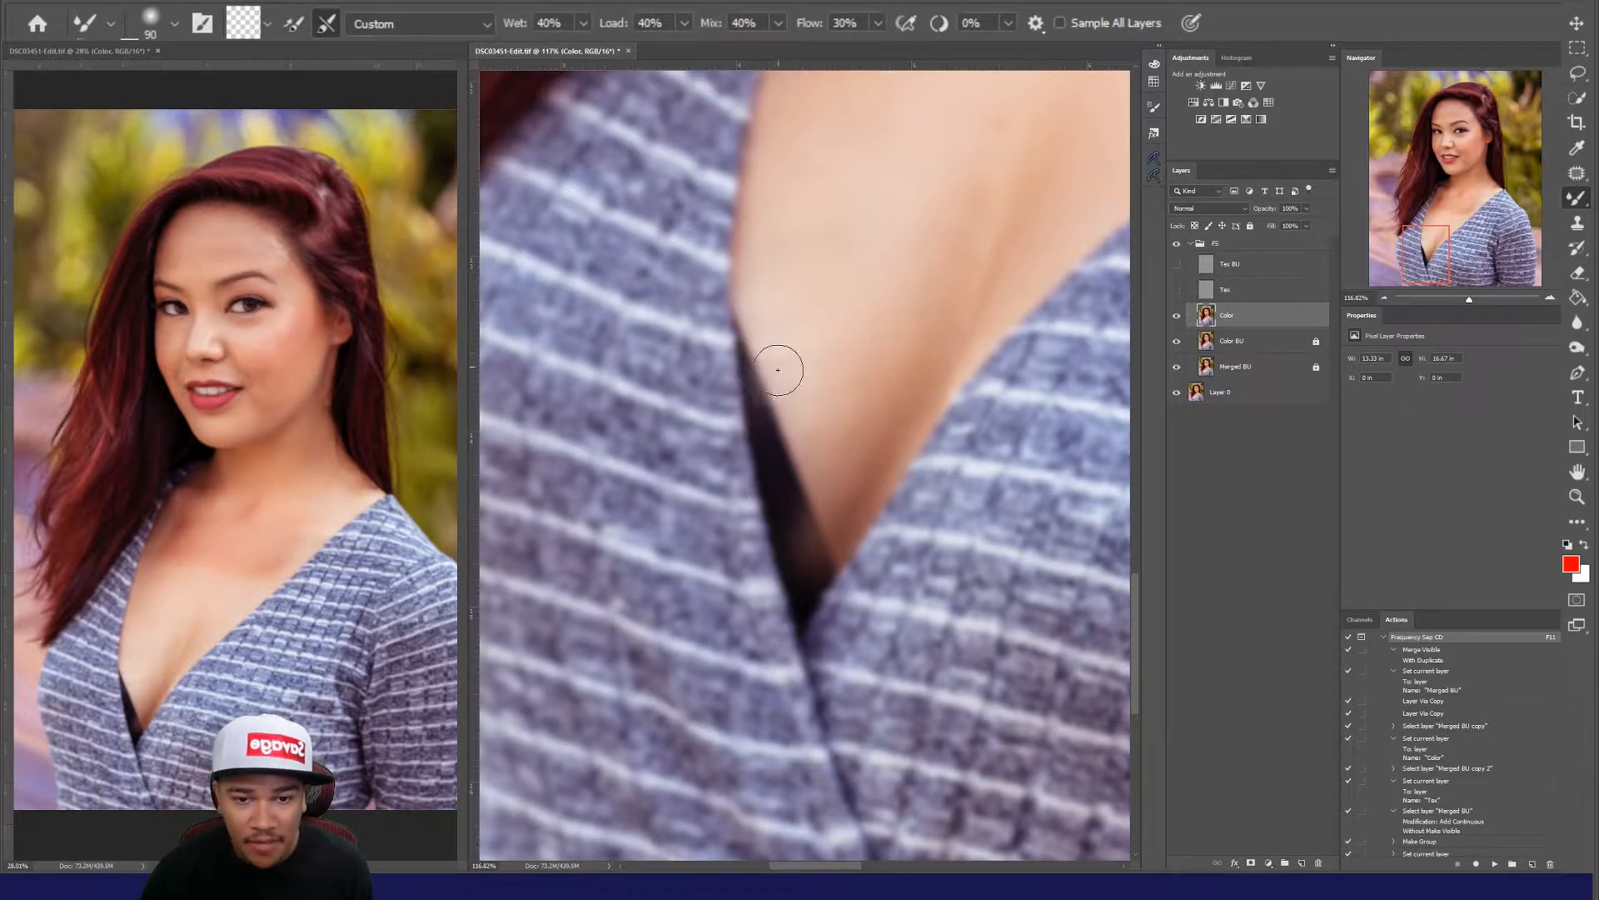
mouse_move(778, 450)
left_mouse_down()
mouse_move(784, 485)
mouse_move(827, 456)
mouse_move(822, 512)
mouse_move(837, 510)
mouse_move(811, 575)
mouse_move(843, 503)
mouse_move(800, 550)
left_mouse_up()
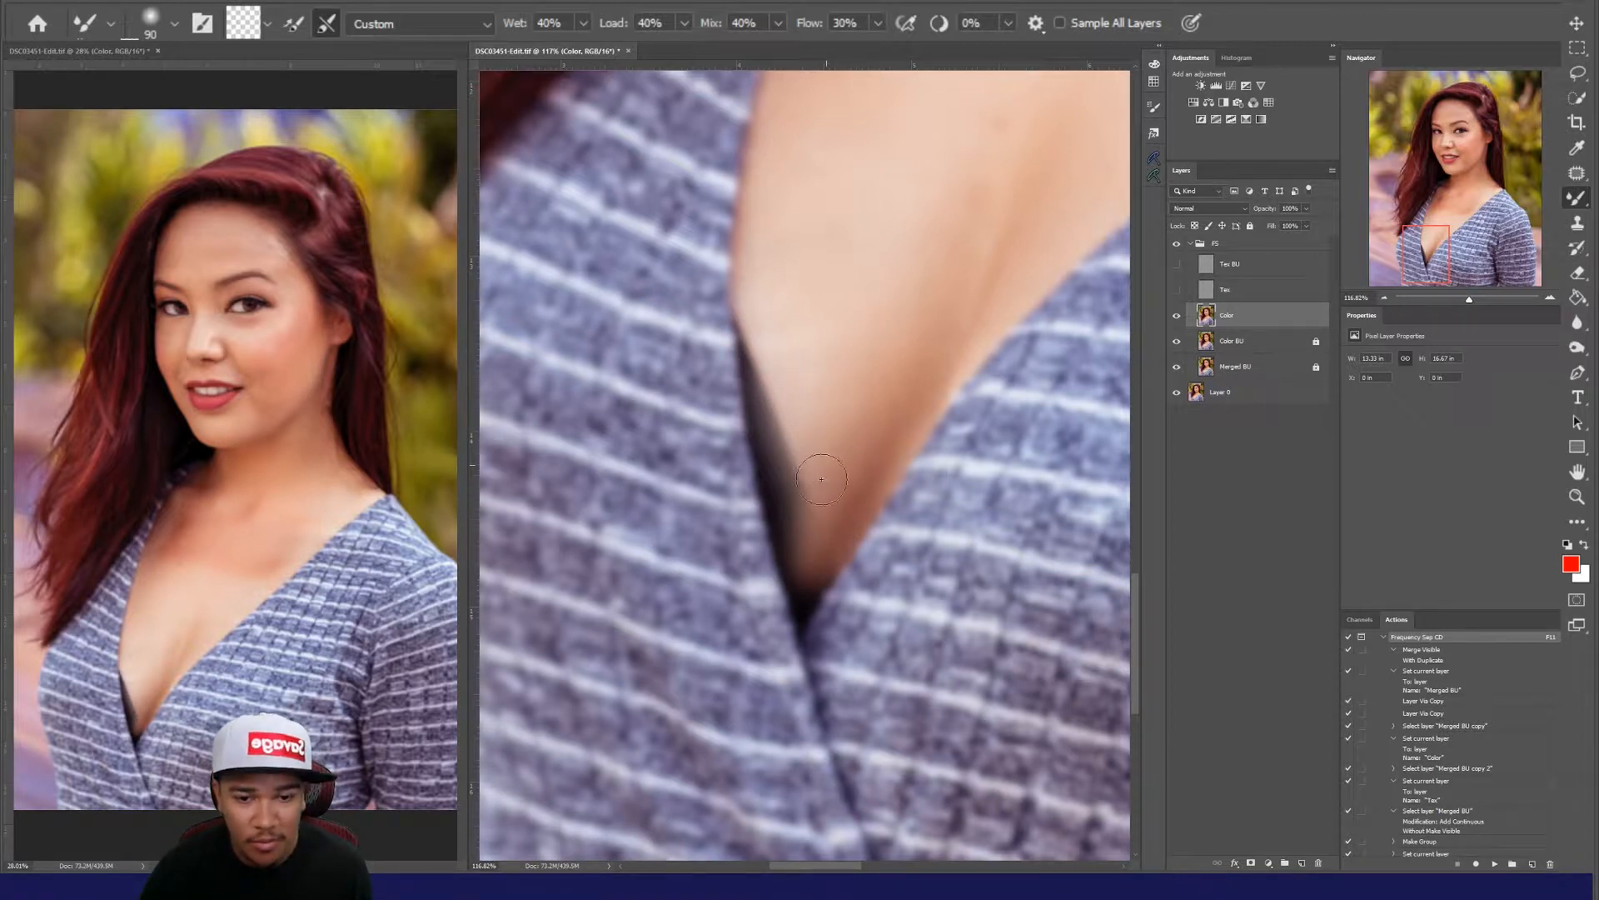
mouse_move(828, 451)
left_mouse_down()
mouse_move(800, 509)
mouse_move(771, 499)
left_mouse_up()
mouse_move(821, 366)
left_mouse_down()
mouse_move(774, 450)
mouse_move(767, 372)
mouse_move(807, 414)
mouse_move(836, 490)
mouse_move(826, 561)
left_mouse_up()
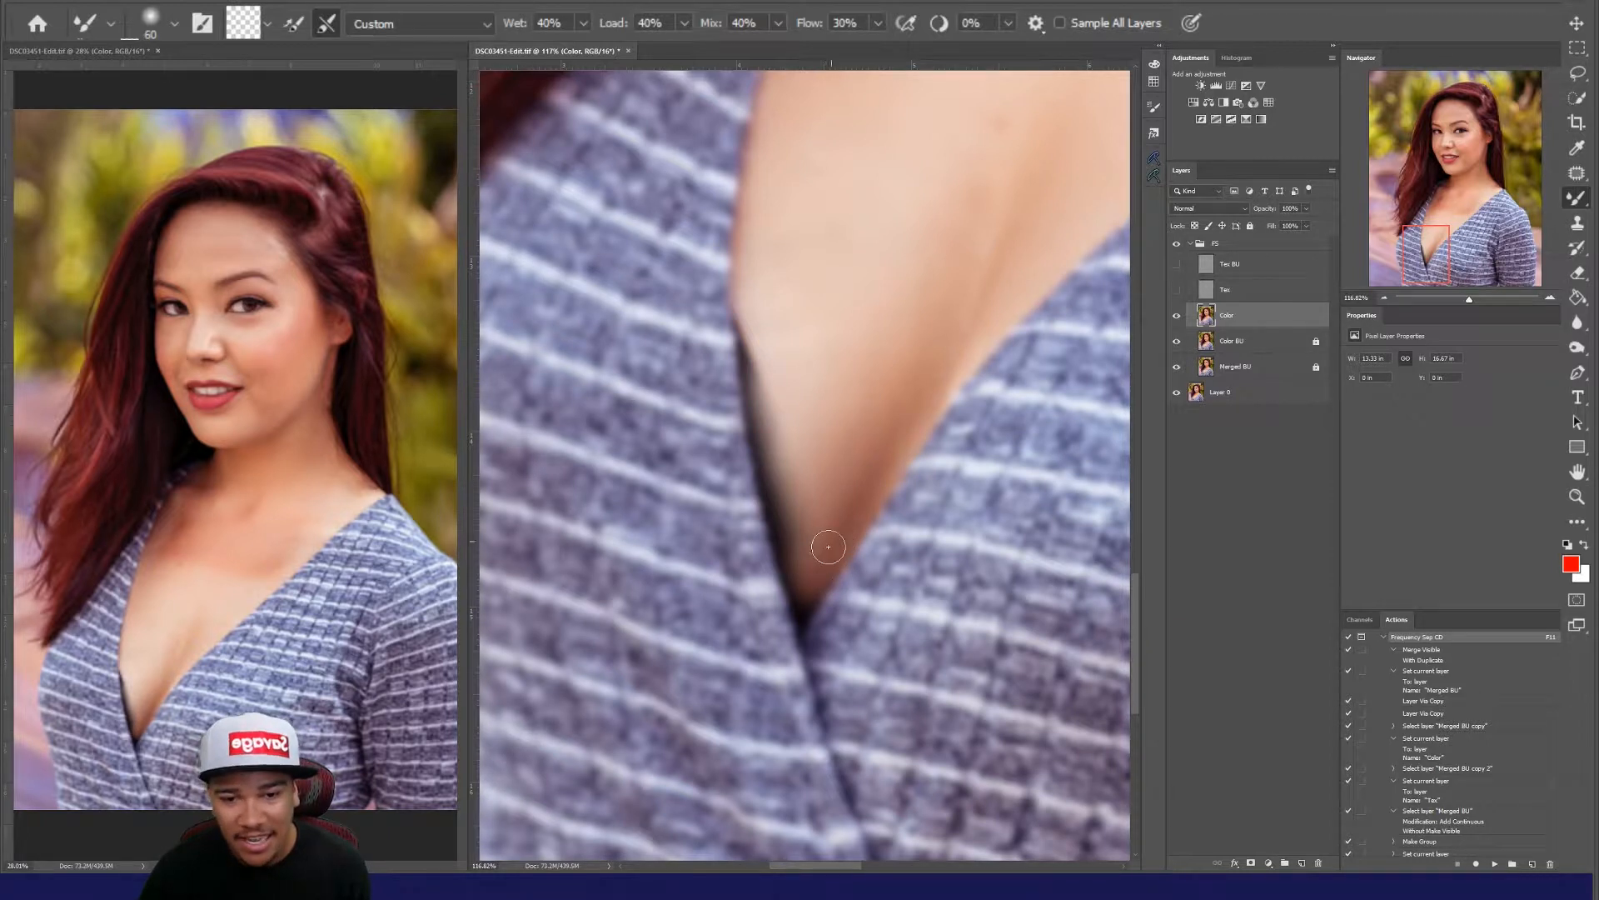
Step: Blend skin farther into the remaining dark strip down to the V's point with the Mixer Brush at size 60
key("bracketleft")
key("bracketleft")
key("bracketleft")
mouse_move(798, 407)
left_mouse_down()
mouse_move(780, 444)
mouse_move(801, 366)
mouse_move(776, 369)
mouse_move(767, 324)
mouse_move(752, 333)
mouse_move(768, 334)
mouse_move(772, 370)
left_mouse_up()
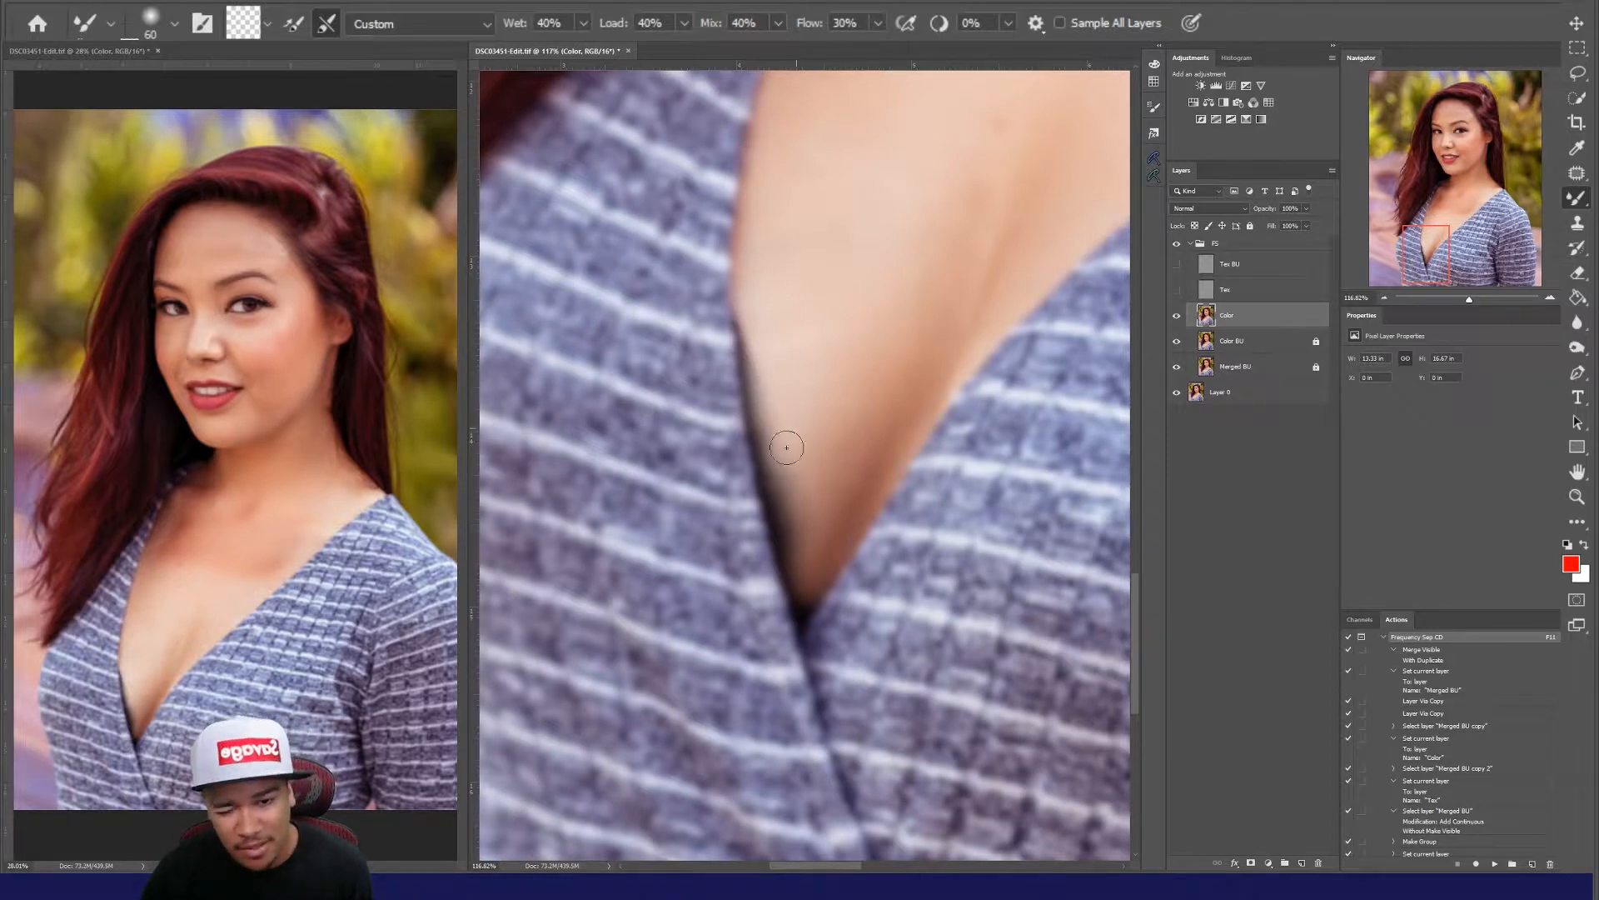
mouse_move(786, 450)
left_mouse_down()
mouse_move(786, 491)
mouse_move(821, 465)
mouse_move(849, 468)
mouse_move(834, 495)
mouse_move(860, 481)
mouse_move(817, 594)
mouse_move(794, 577)
mouse_move(812, 461)
mouse_move(797, 610)
left_mouse_up()
Step: Cover the thin dark line beside the left fabric edge of the neckline using a smaller Mixer Brush
key("bracketleft")
key("bracketleft")
key("bracketleft")
key("bracketleft")
mouse_move(749, 346)
left_mouse_down()
mouse_move(788, 577)
mouse_move(749, 373)
mouse_move(771, 447)
mouse_move(767, 530)
left_mouse_up()
key("bracketright")
scroll(798, 585, "up", 1)
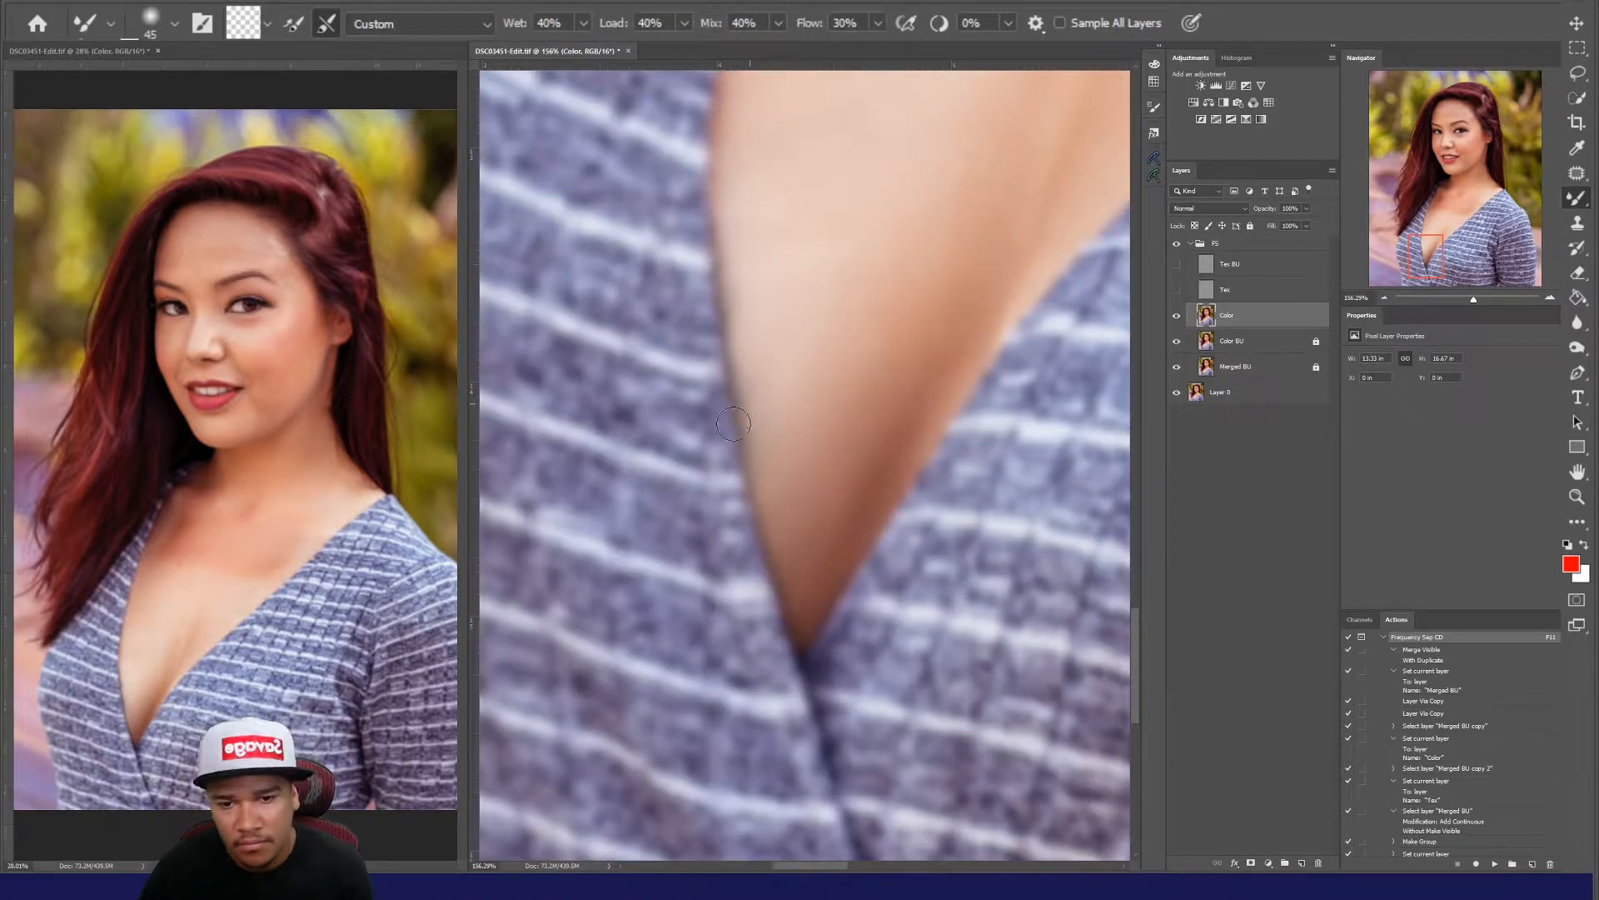
Step: Smooth the skin along the neckline's left fabric edge with the Mixer Brush at size 45, and enlarge the brush to 100
left_click_drag(760, 372, 755, 497)
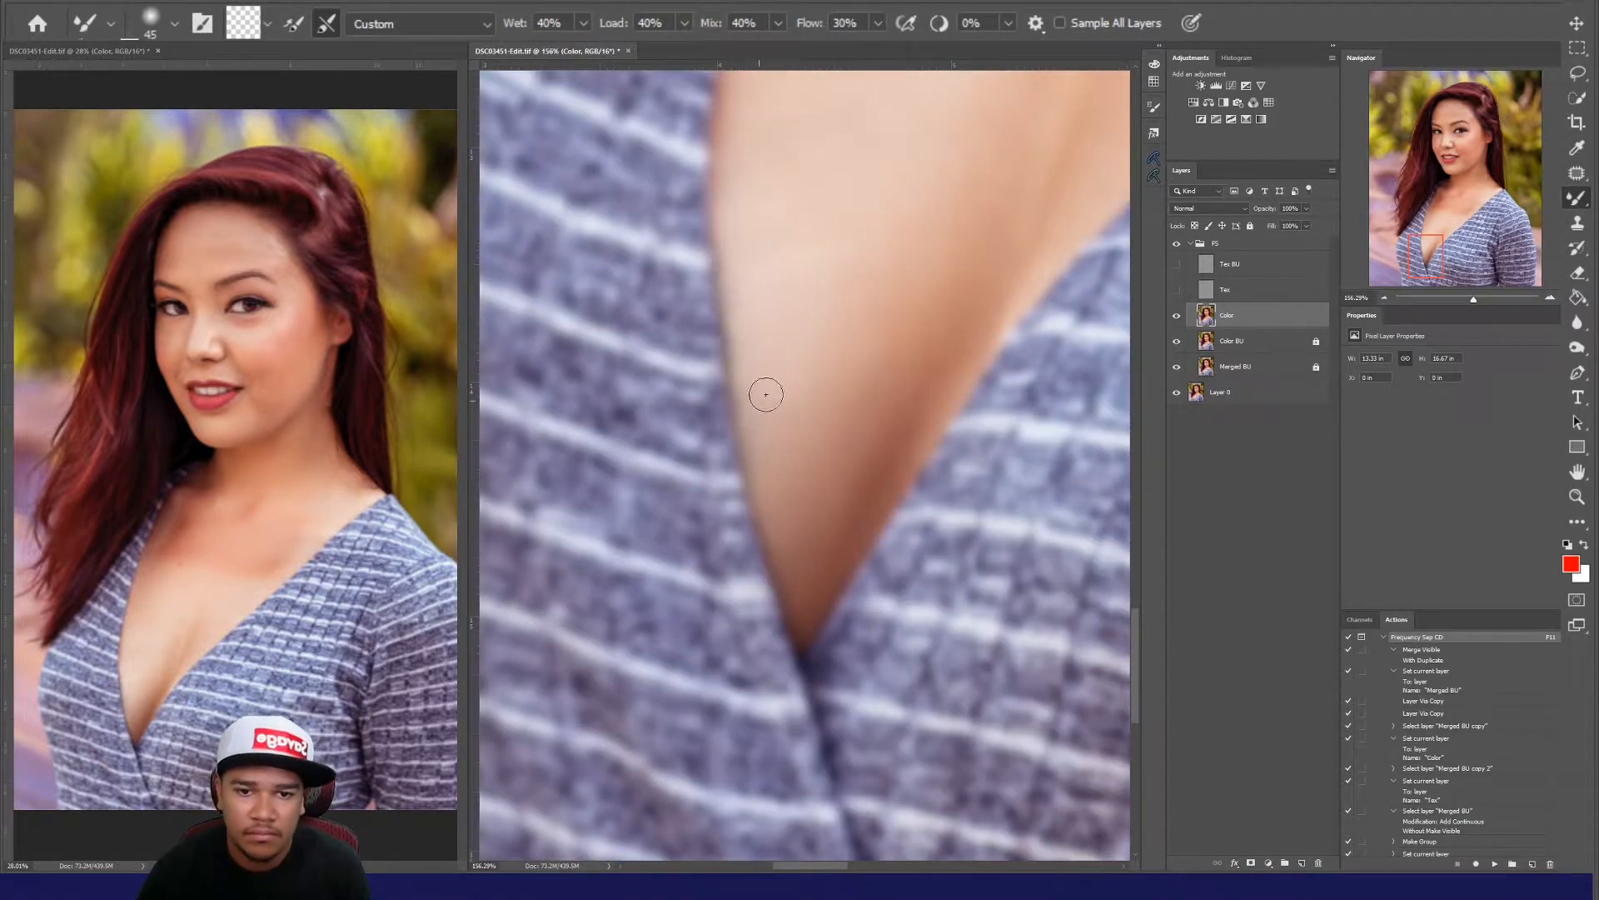
key("bracketright")
key("bracketright")
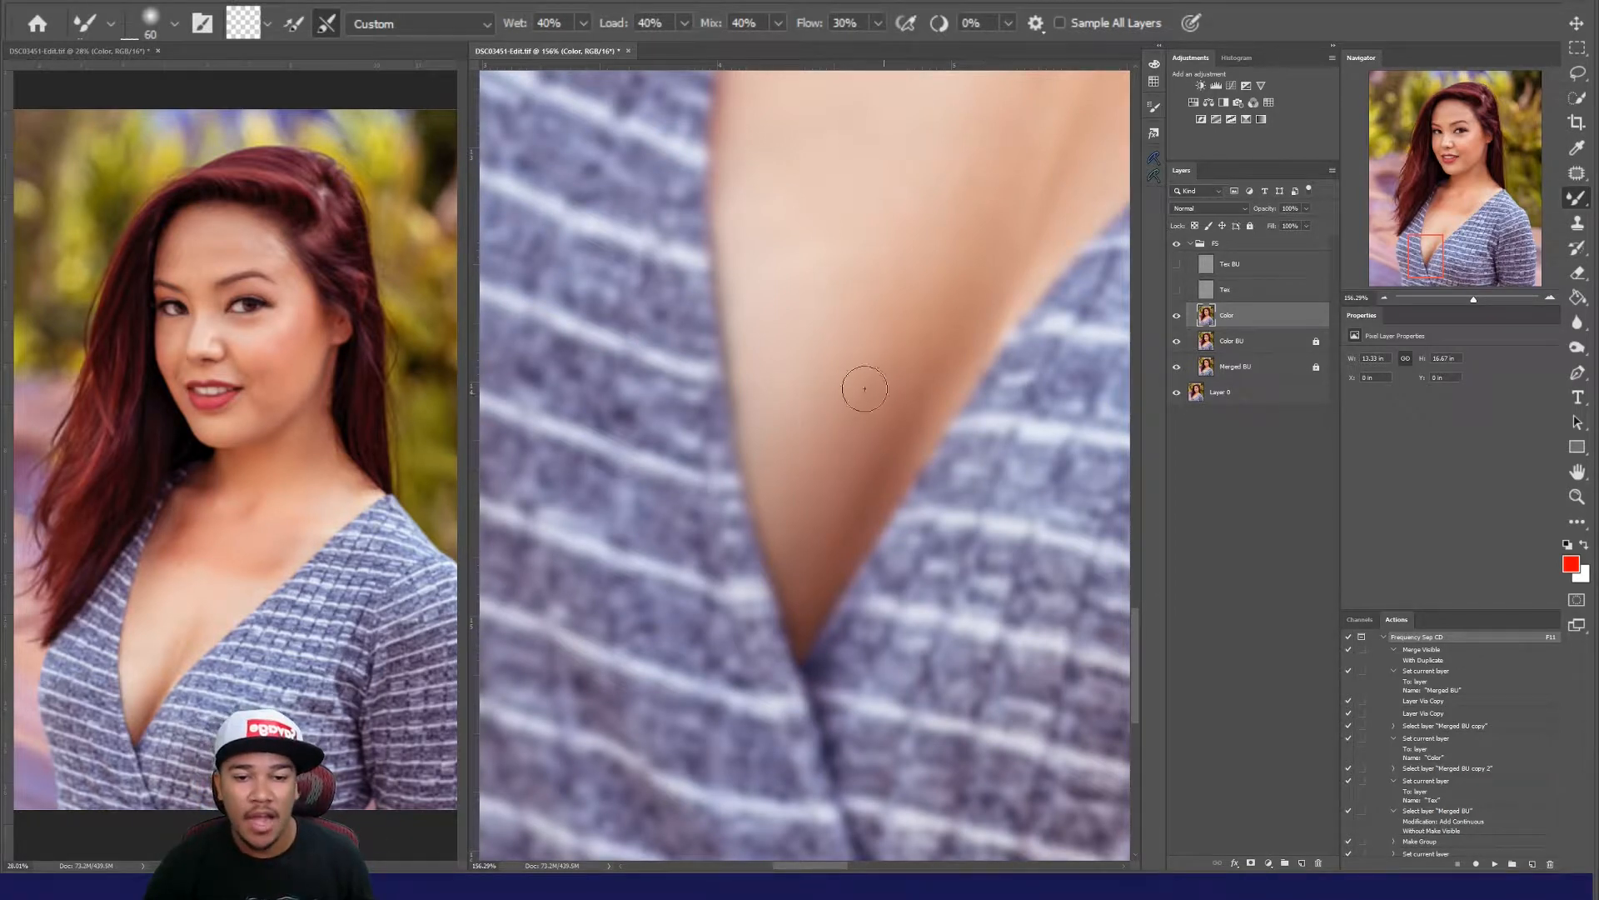
key("bracketright")
key("bracketright")
key("bracketright")
key("bracketright")
key("bracketleft")
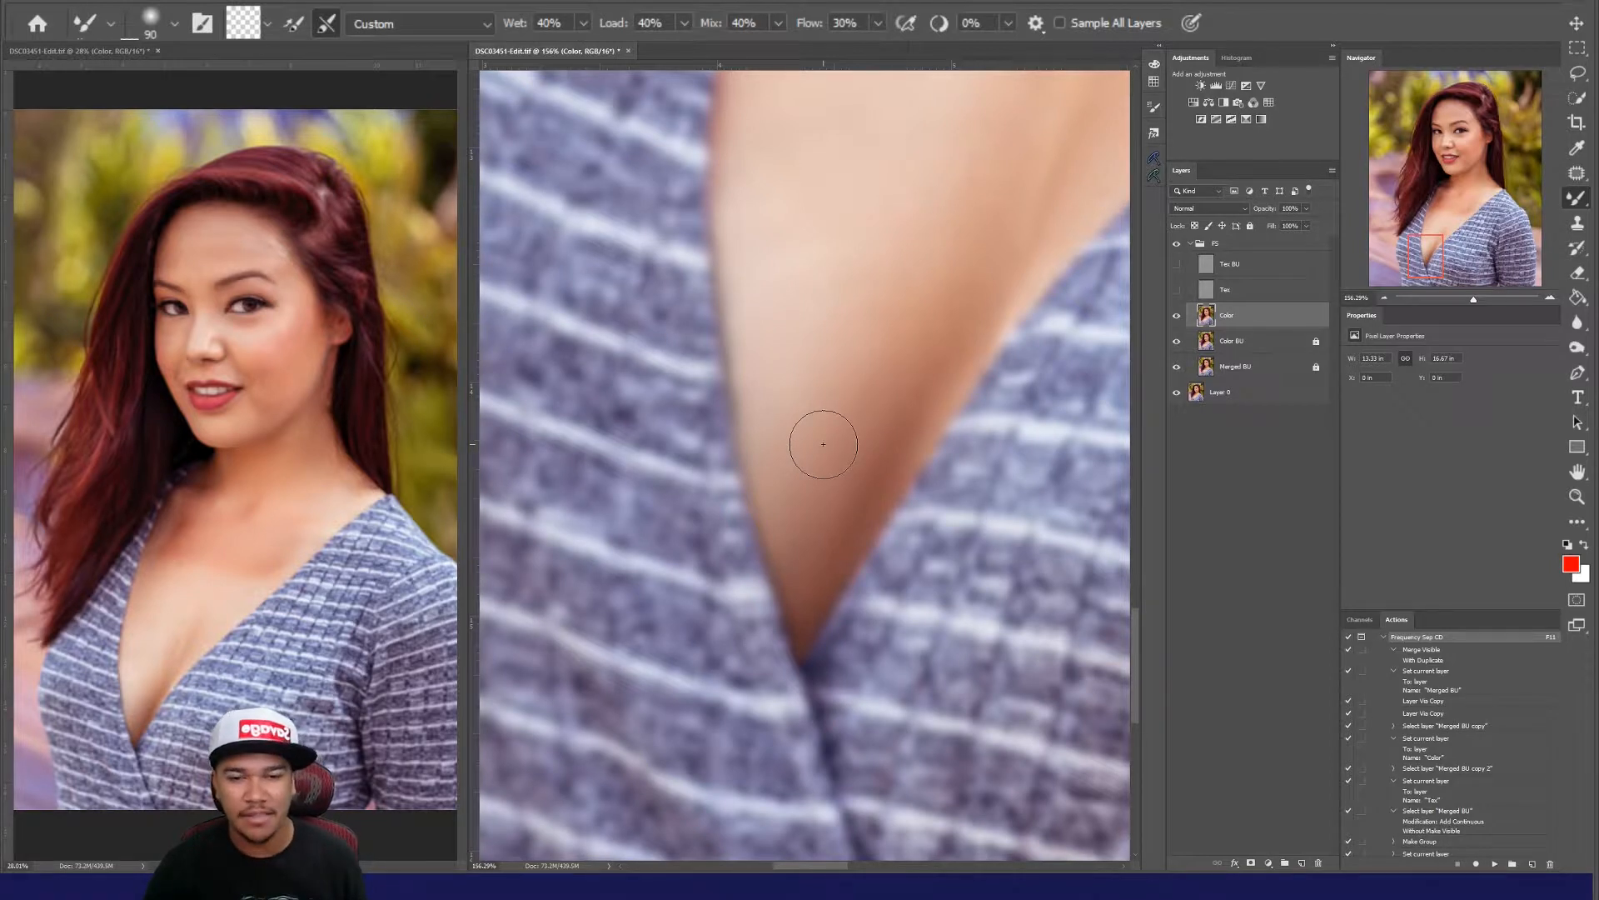
key("bracketright")
key("bracketright")
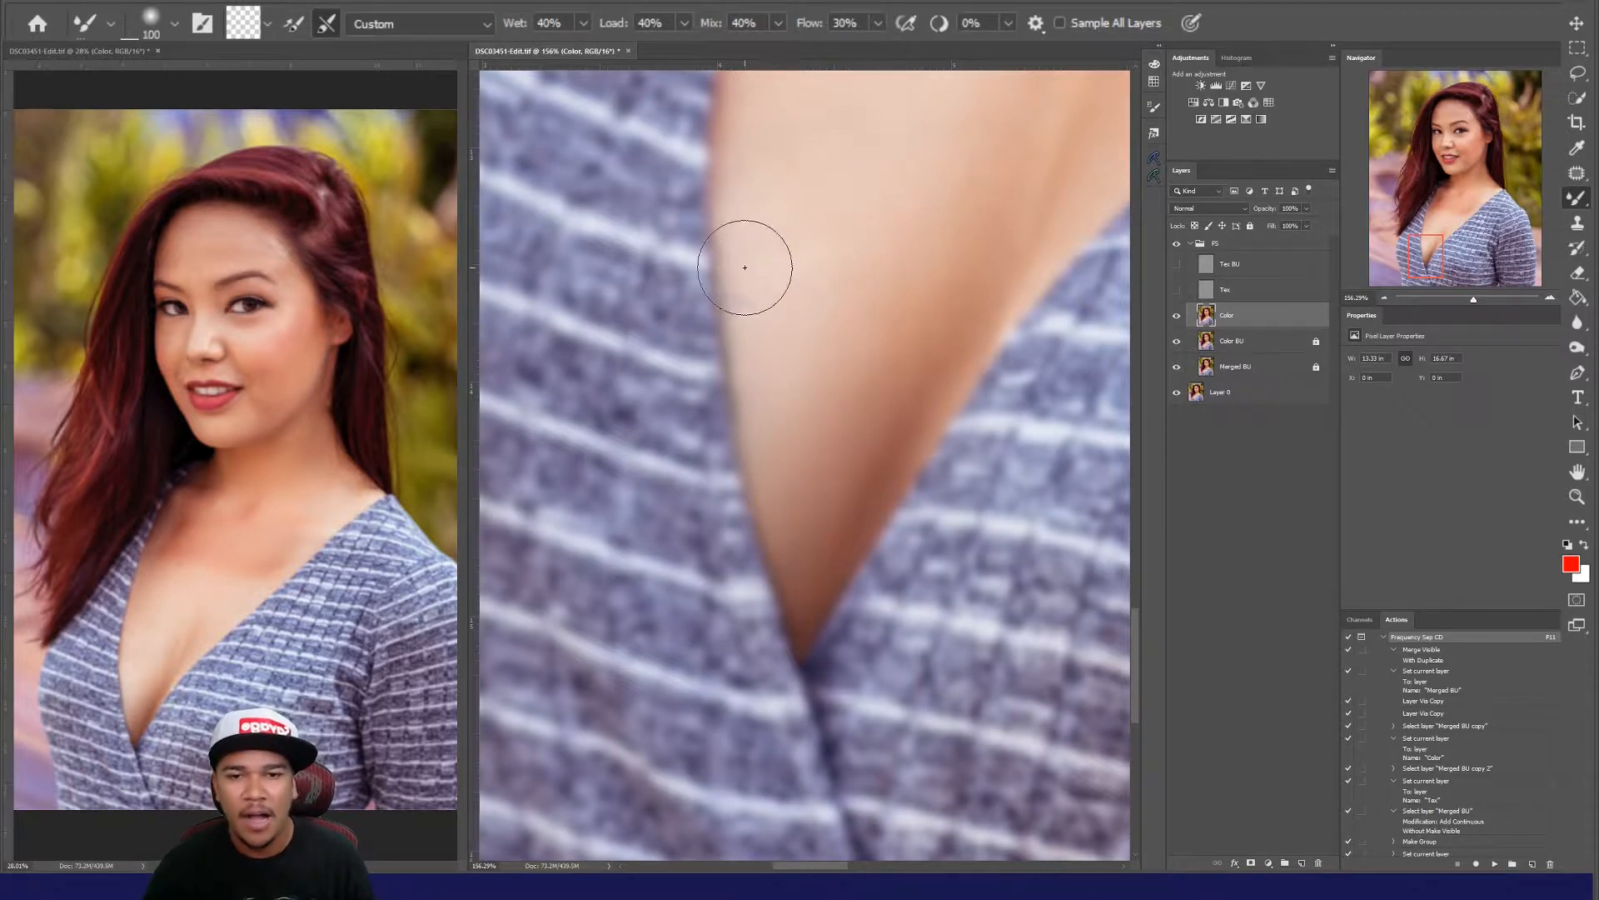
Step: Try a size 40 Mixer Brush stroke over the neckline's left fabric edge, and undo it
key("bracketleft")
key("bracketleft")
key("bracketleft")
key("bracketleft")
key("bracketleft")
key("bracketright")
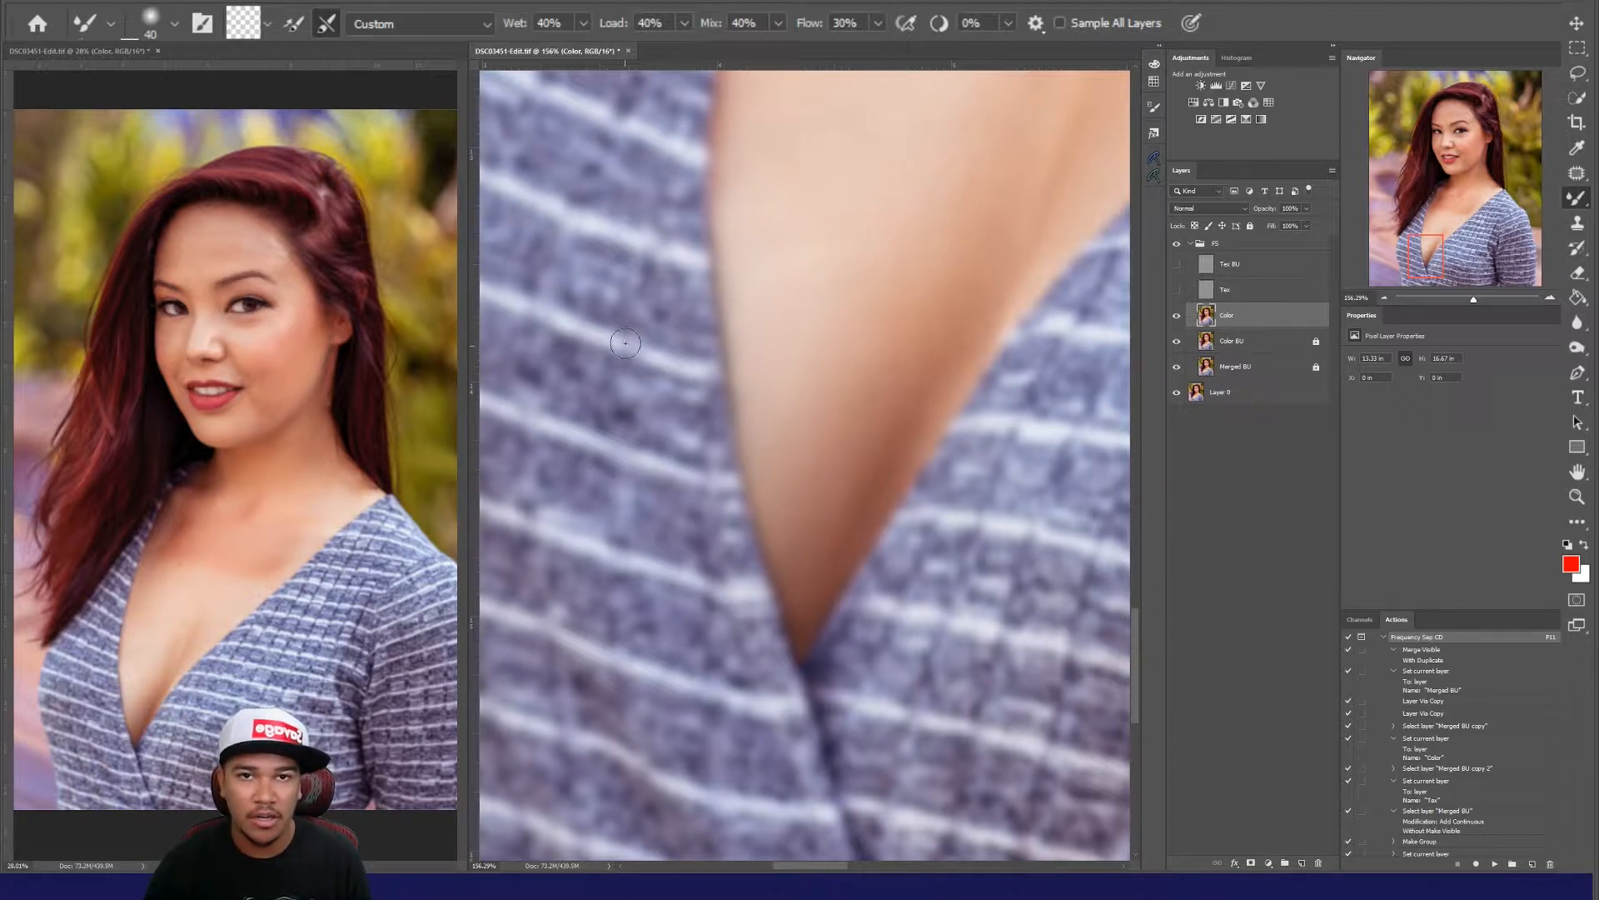
left_click_drag(715, 251, 744, 471)
key("ctrl+z")
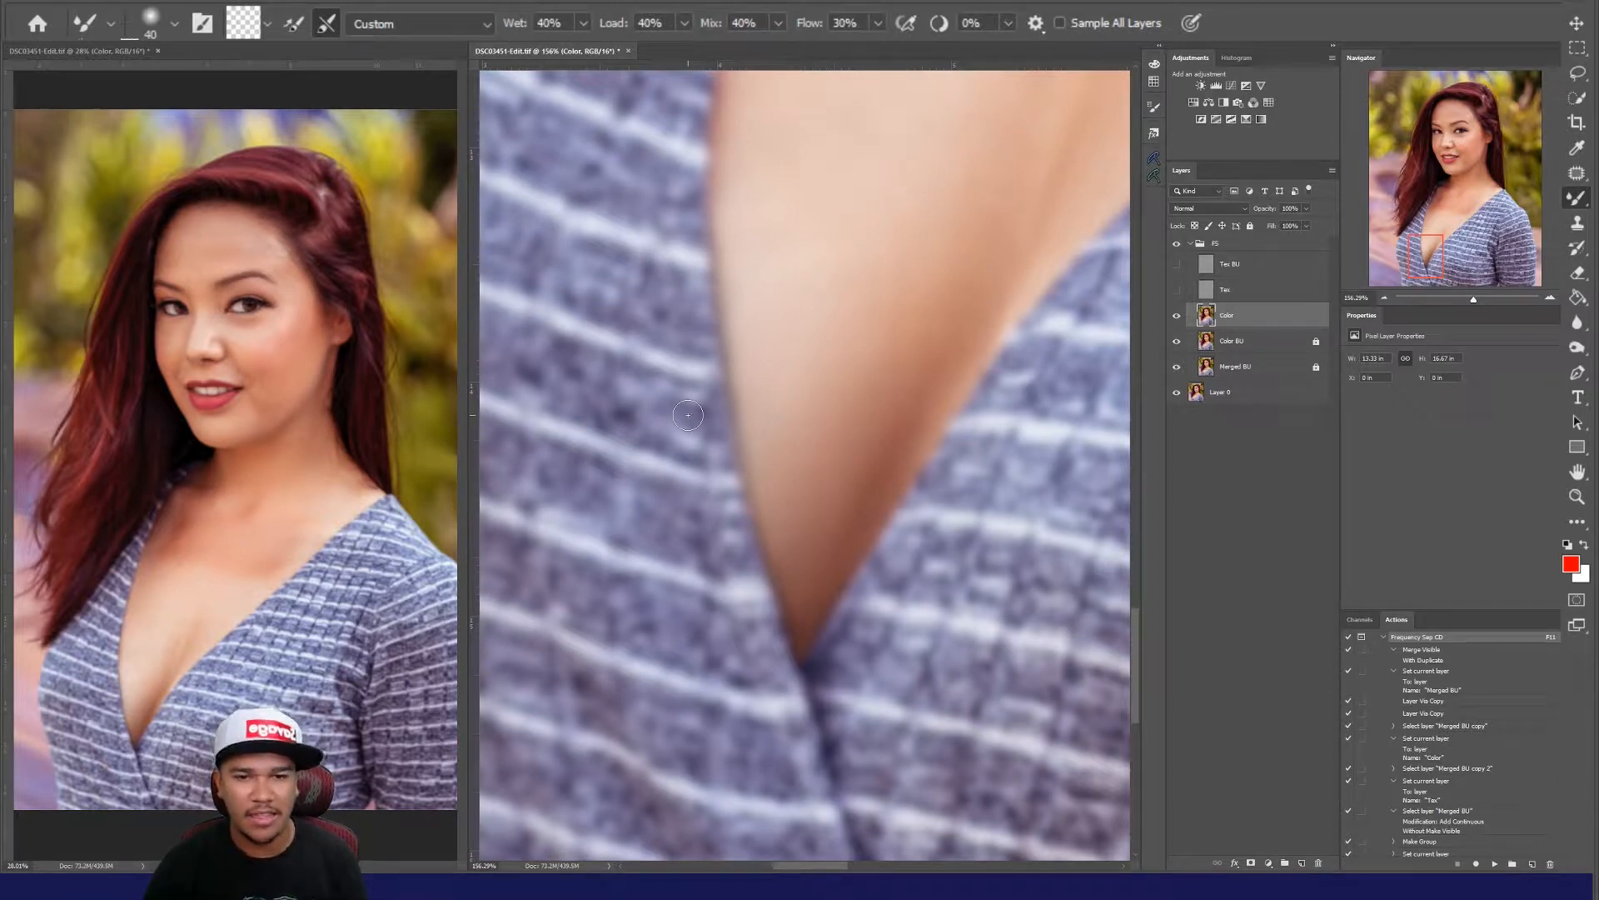
Step: Compare the neckline before and after the retouch by toggling the frequency separation group's visibility
key("z")
left_click_drag(836, 475, 776, 531)
left_click(1178, 244)
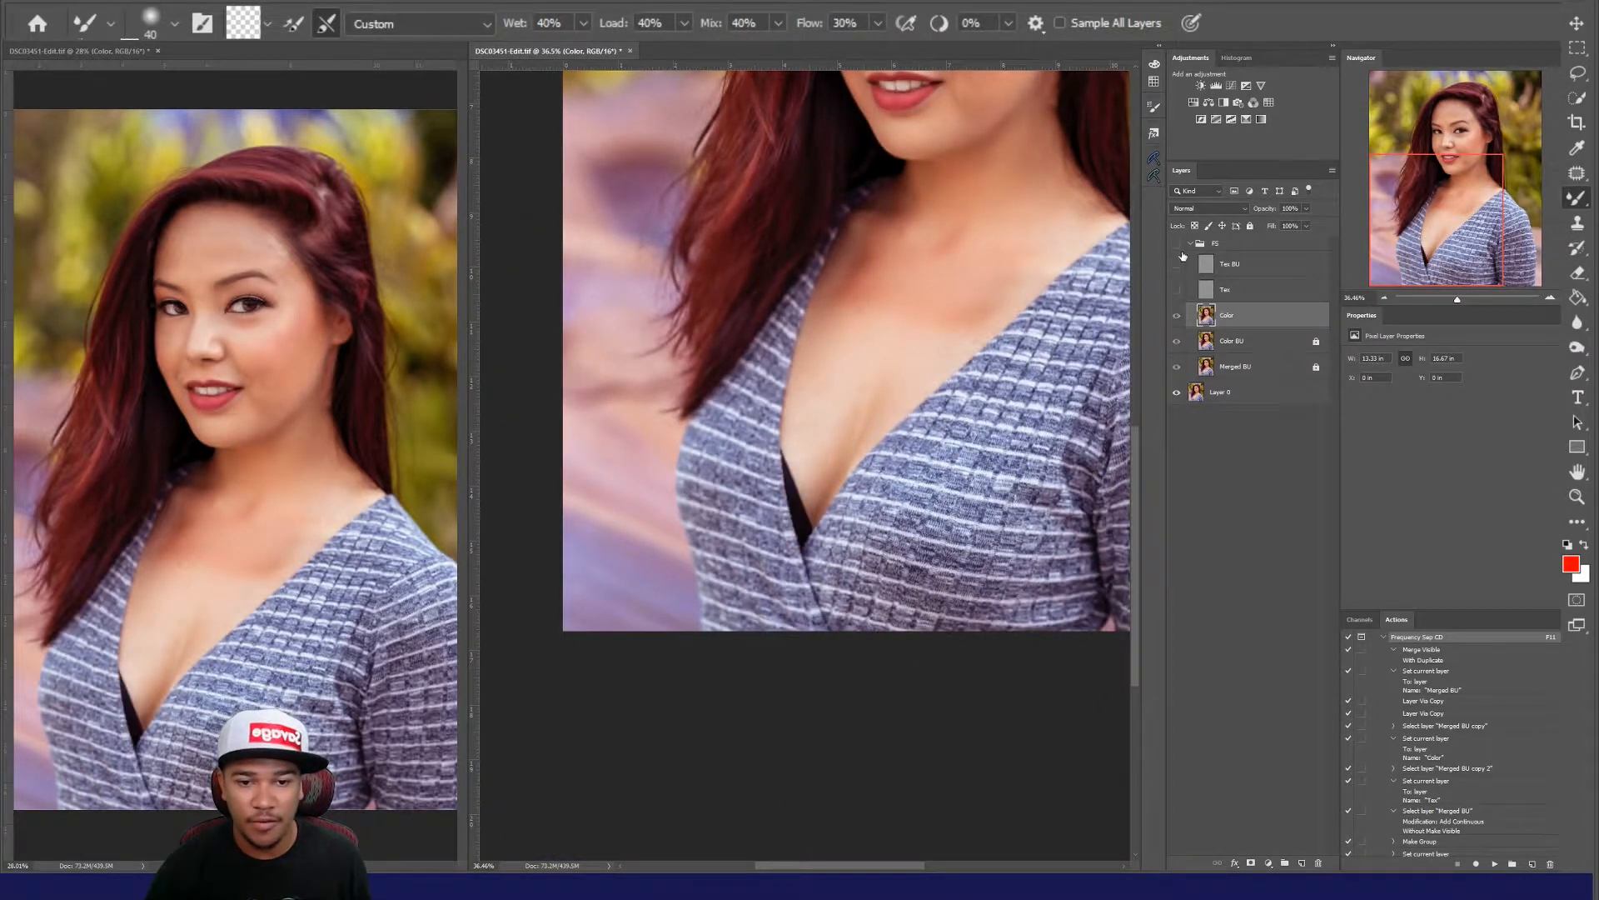
left_click(1177, 244)
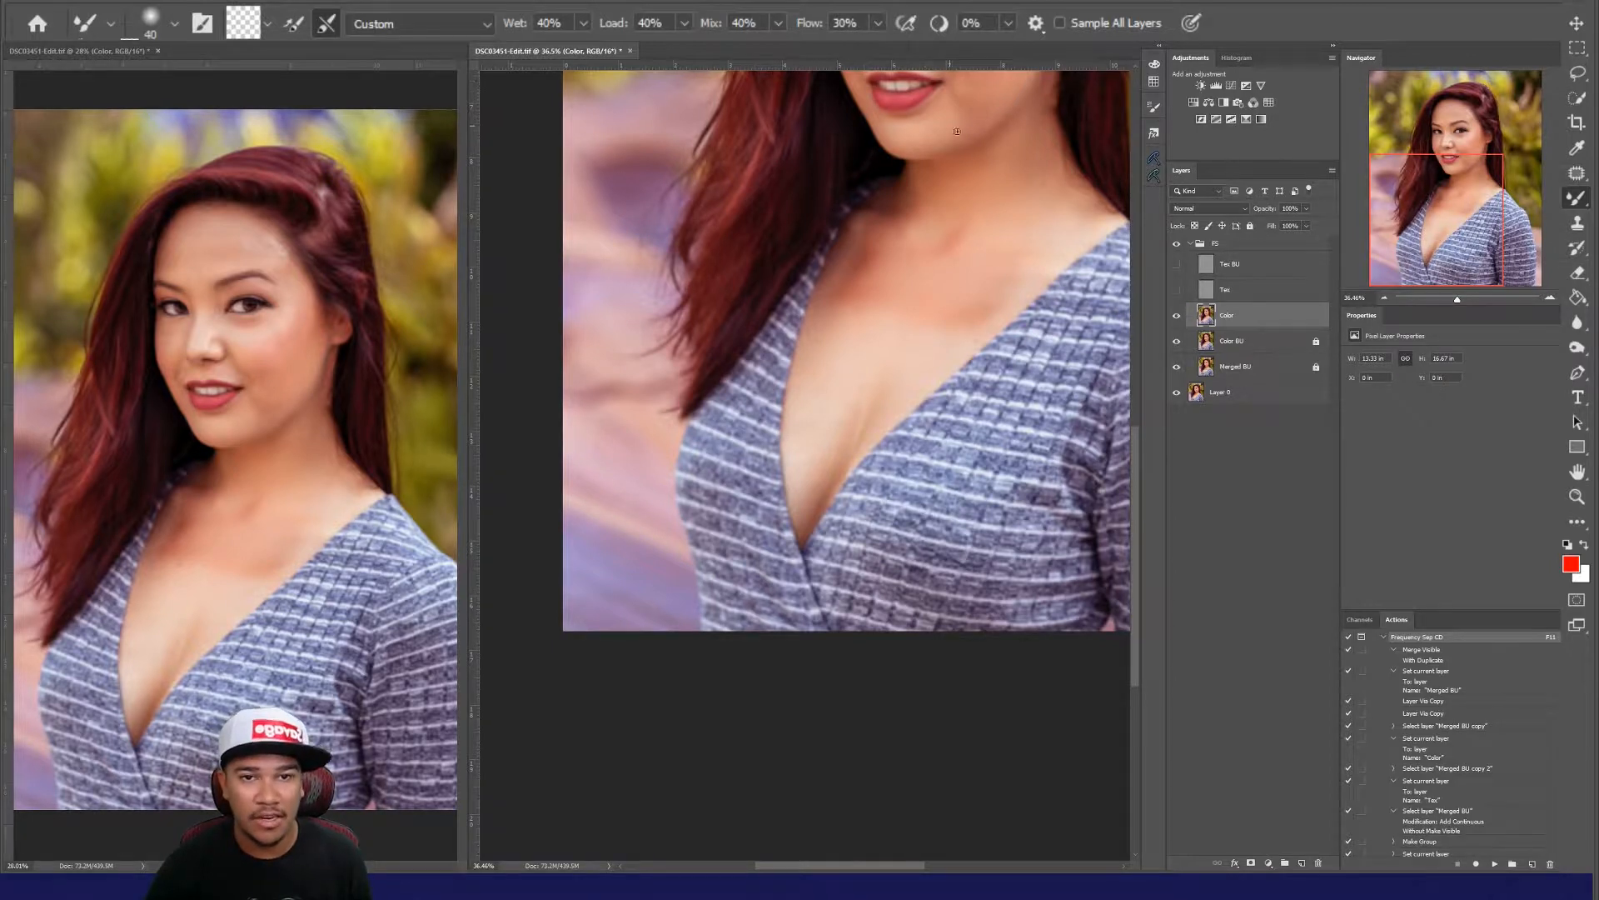
Step: Show the Tex layer and patch the thin diagonal line in the lower neckline with clean skin texture from beside it
left_click(1177, 289)
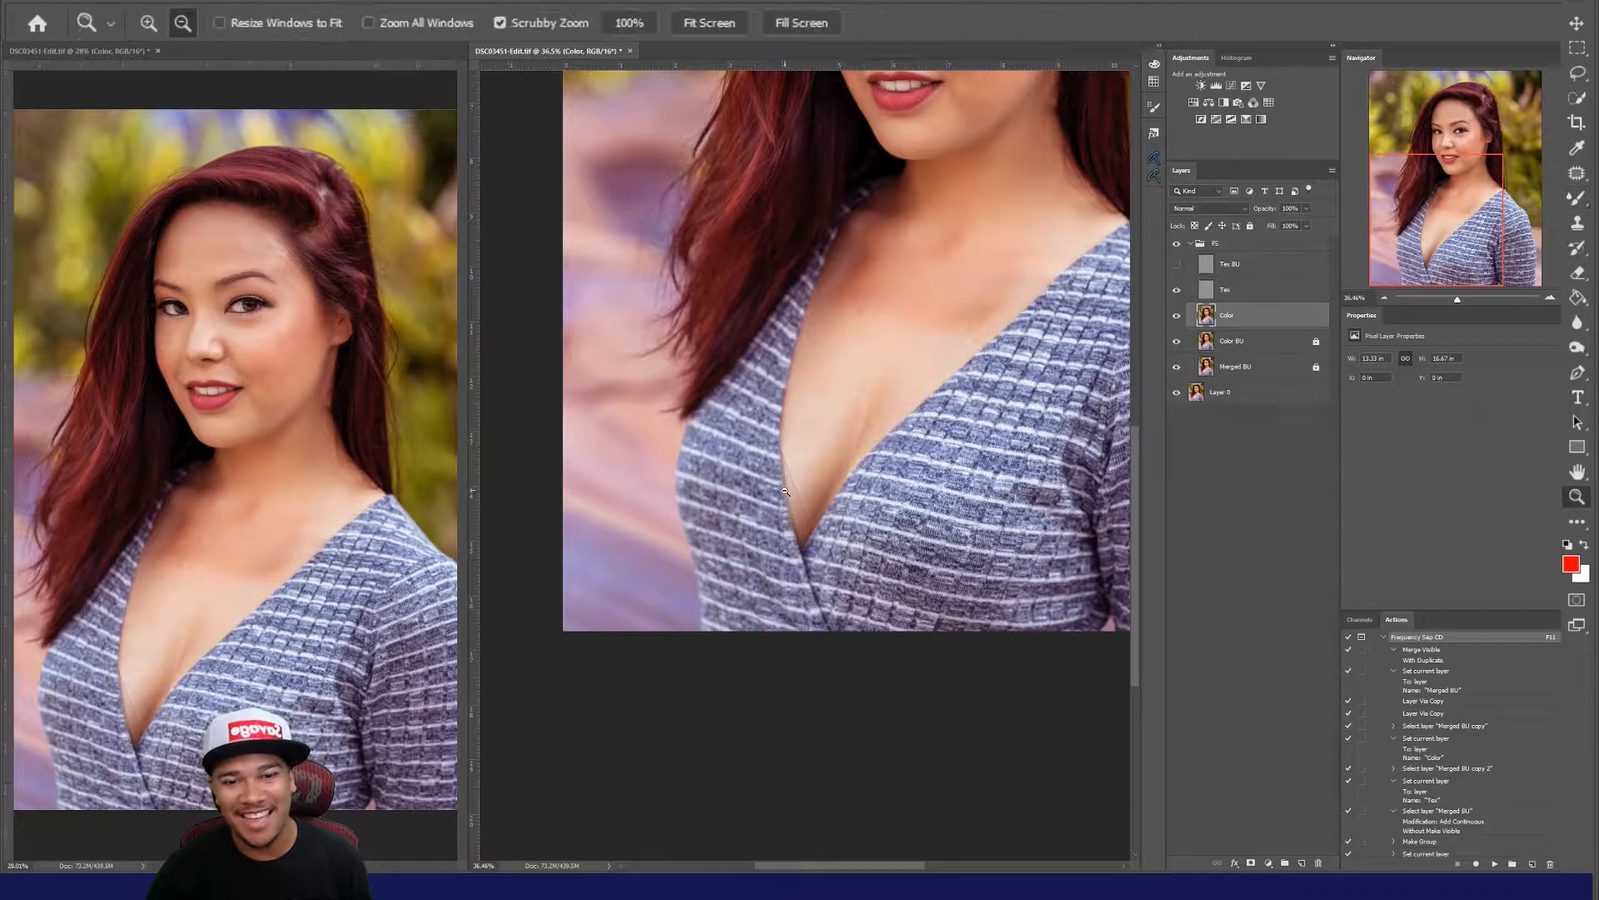
left_click_drag(793, 485, 901, 480)
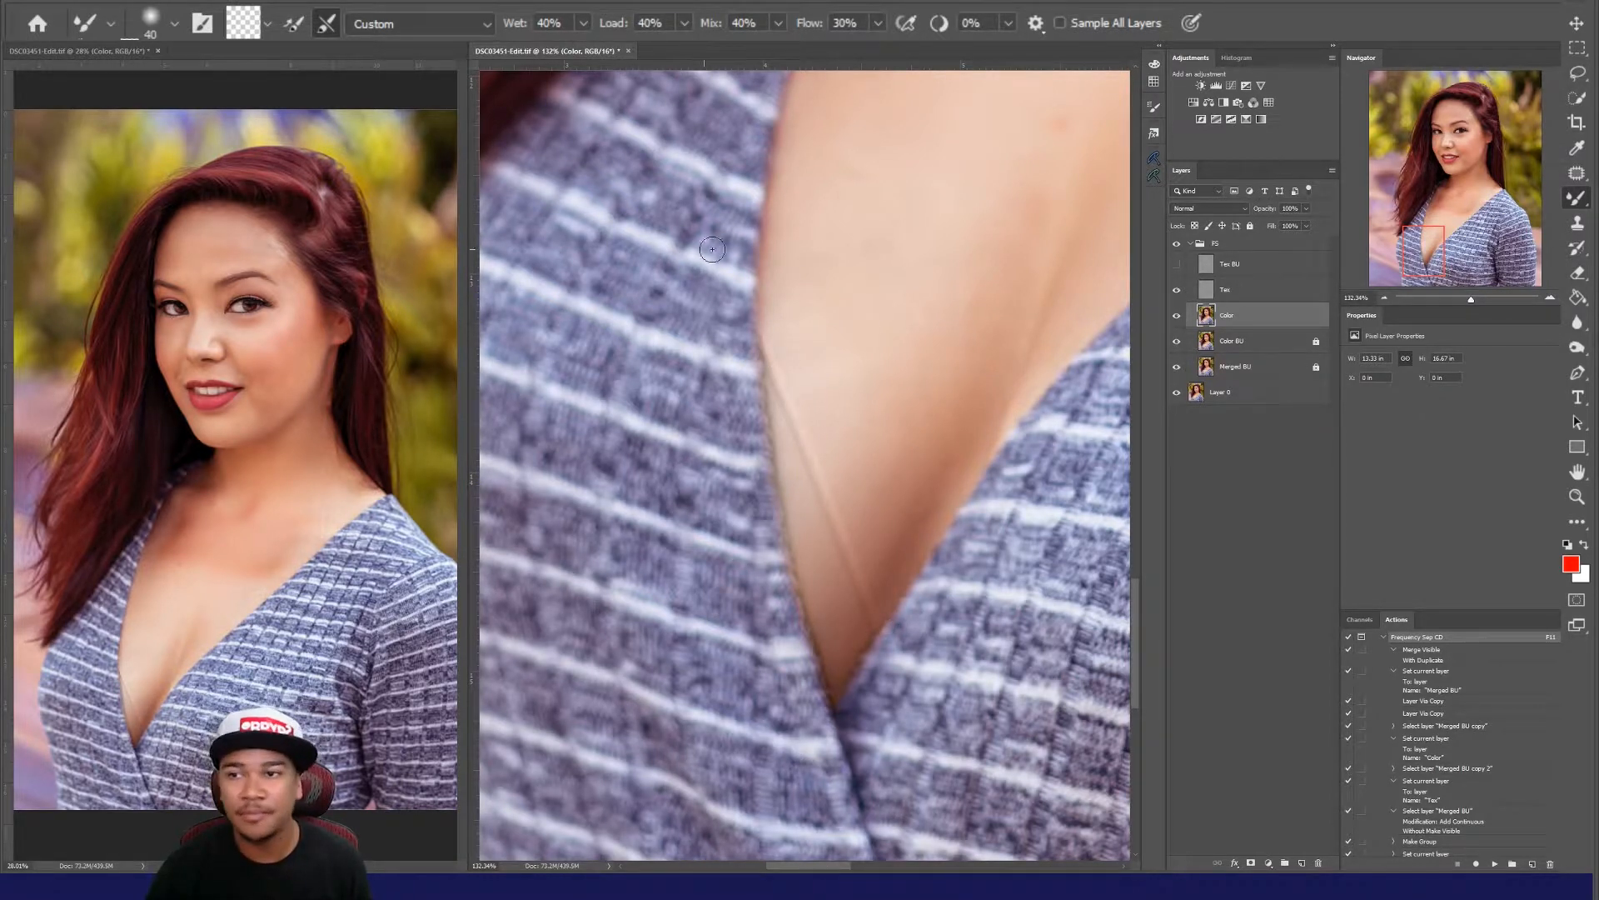
key("j")
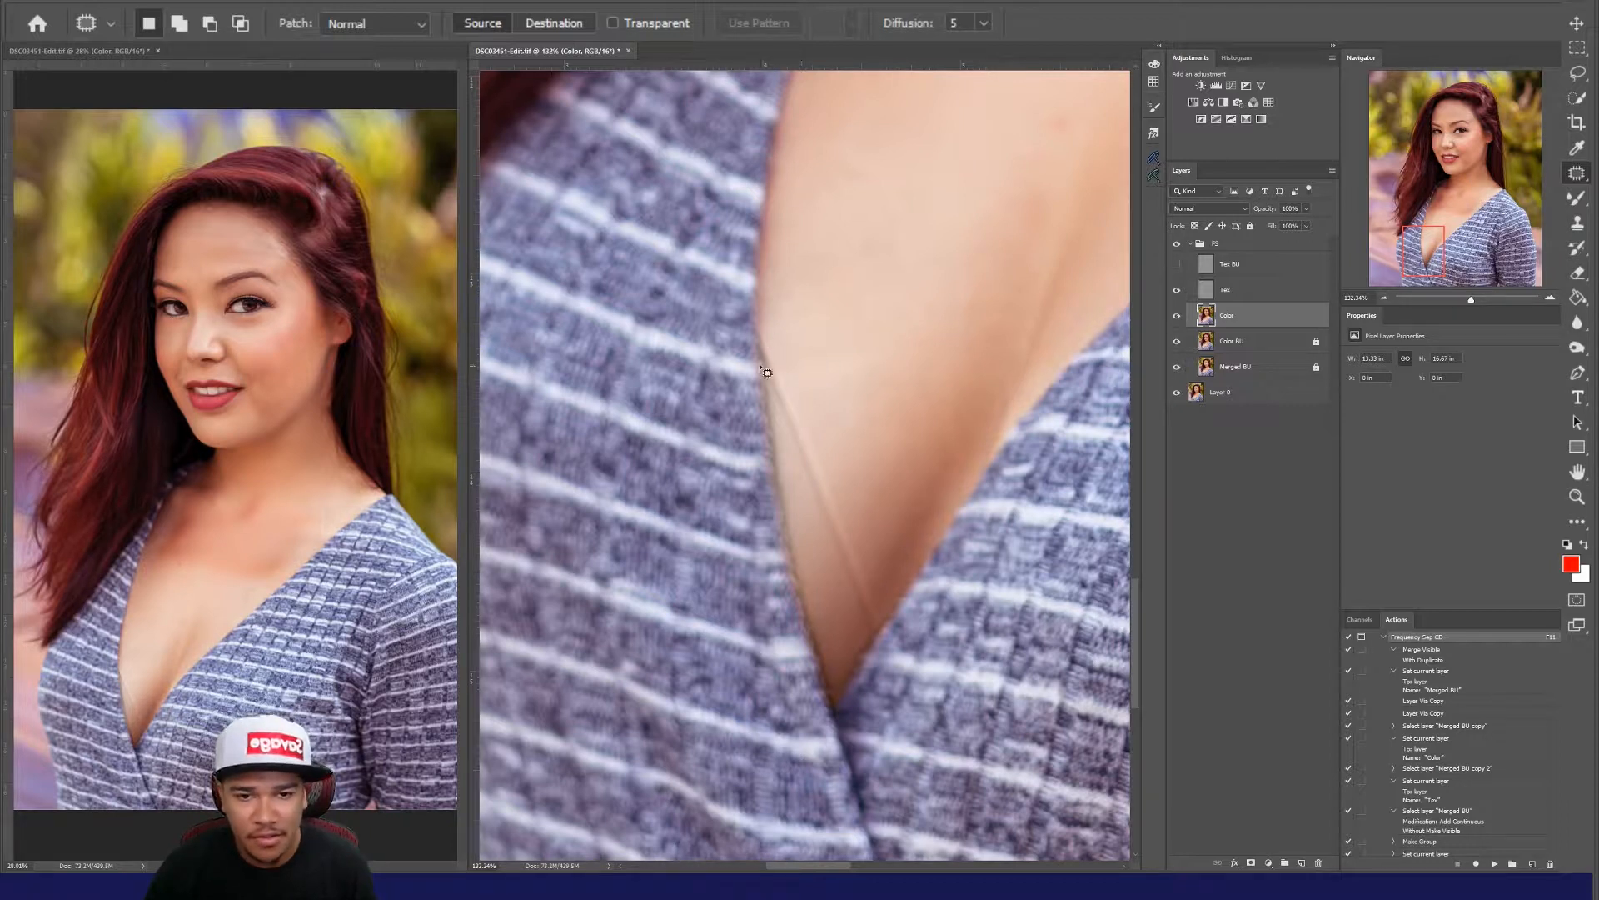
mouse_move(775, 345)
left_mouse_down()
mouse_move(786, 446)
mouse_move(855, 606)
mouse_move(873, 610)
mouse_move(867, 558)
left_mouse_up()
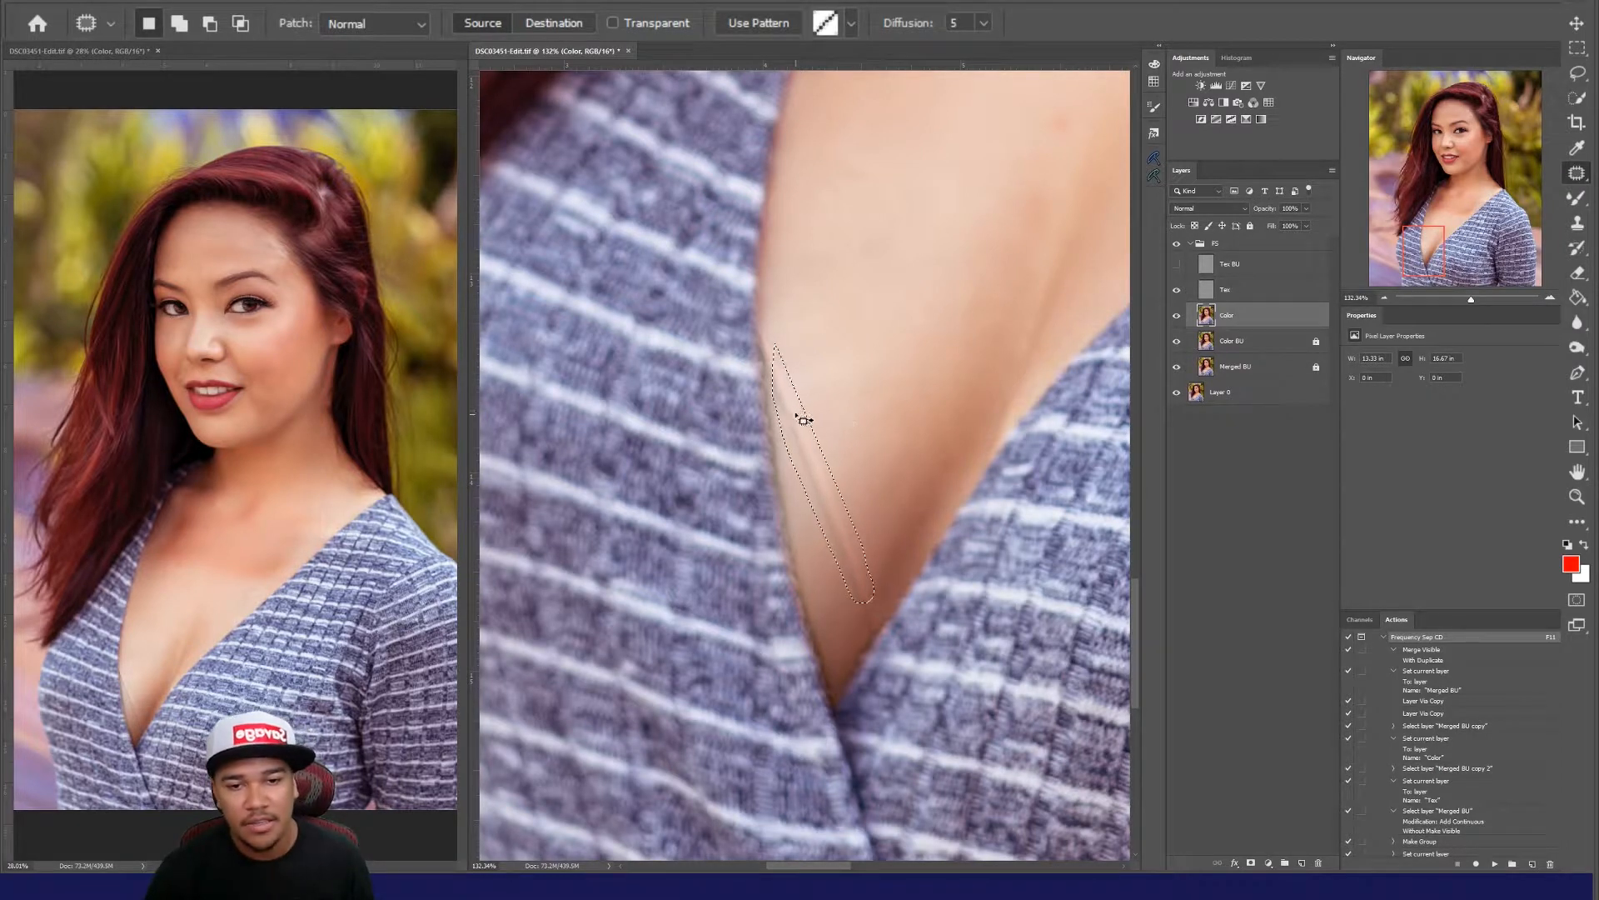
left_click_drag(830, 494, 845, 394)
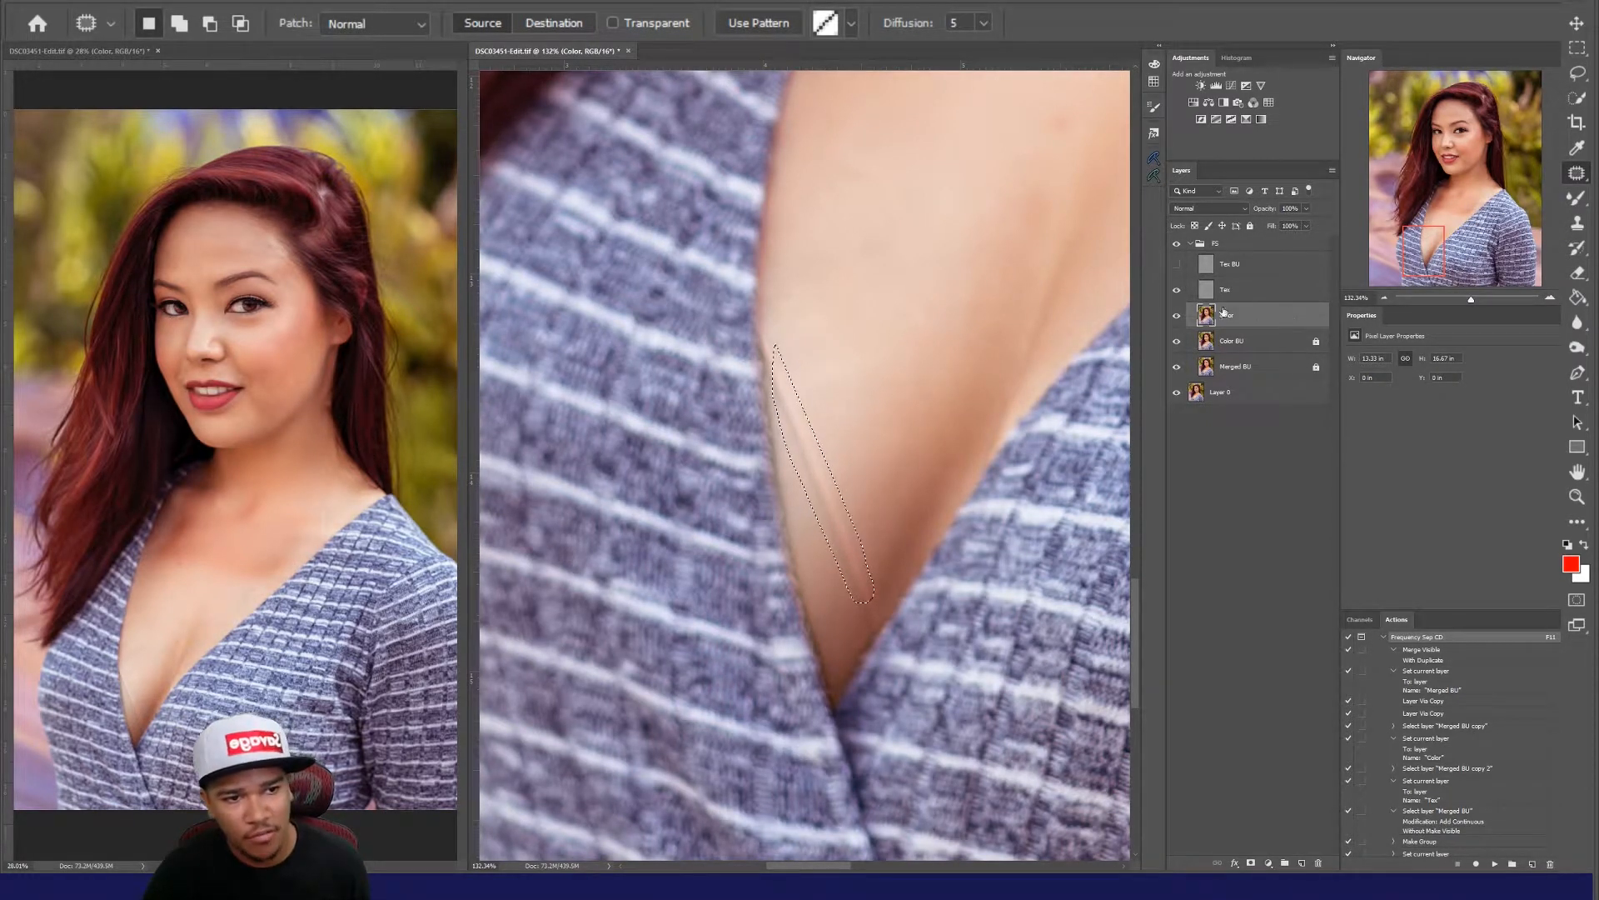
left_click(1271, 293)
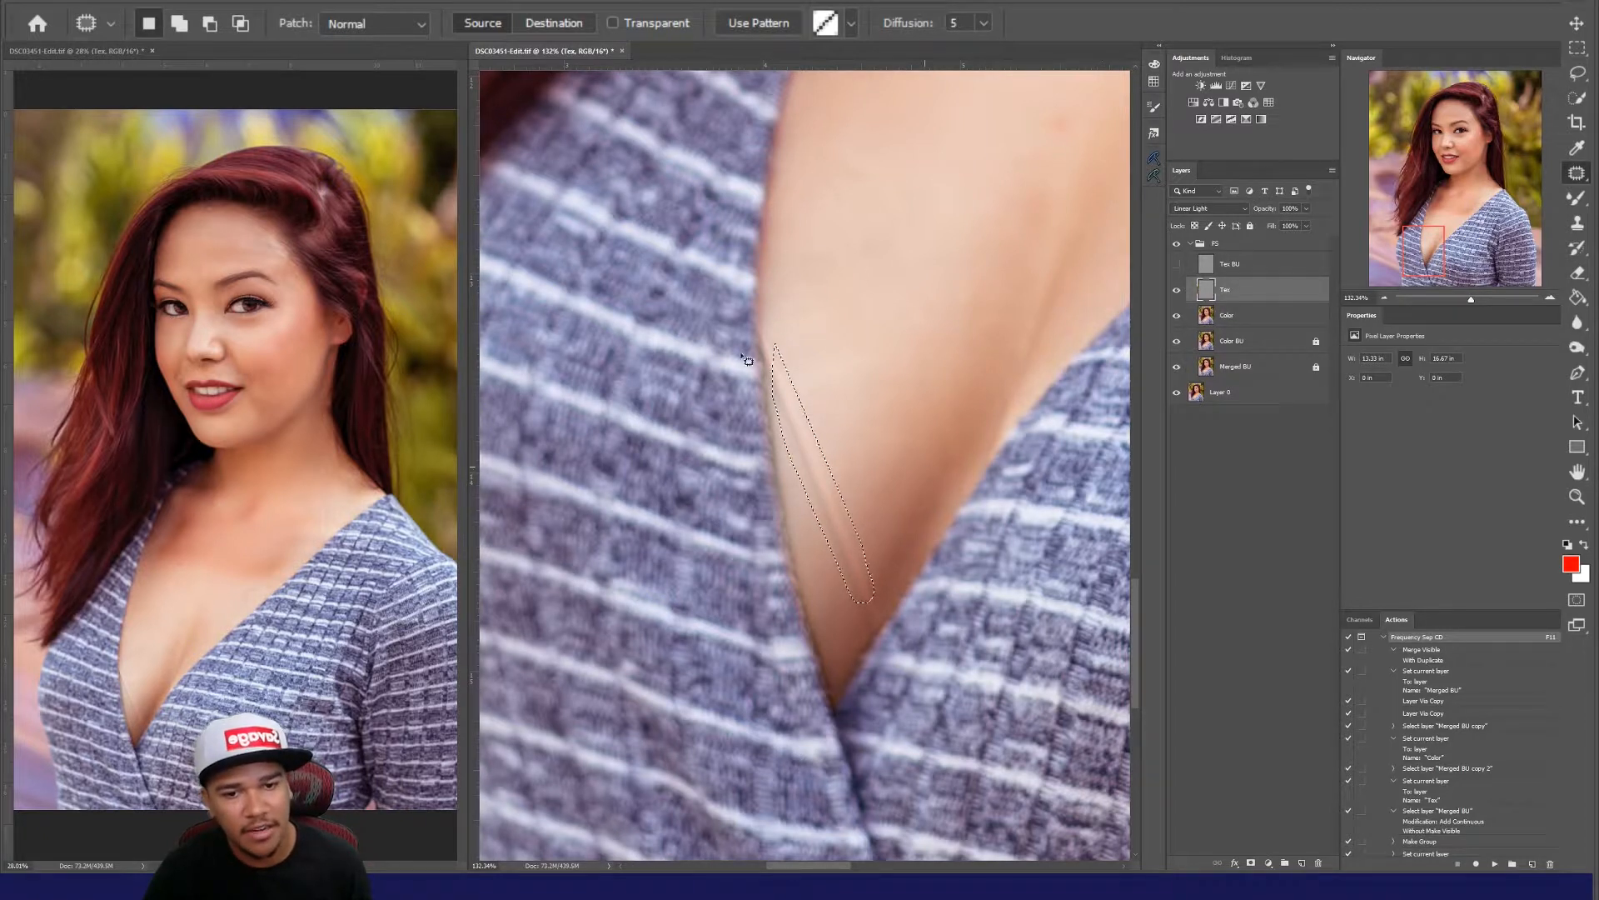
left_click_drag(808, 450, 836, 400)
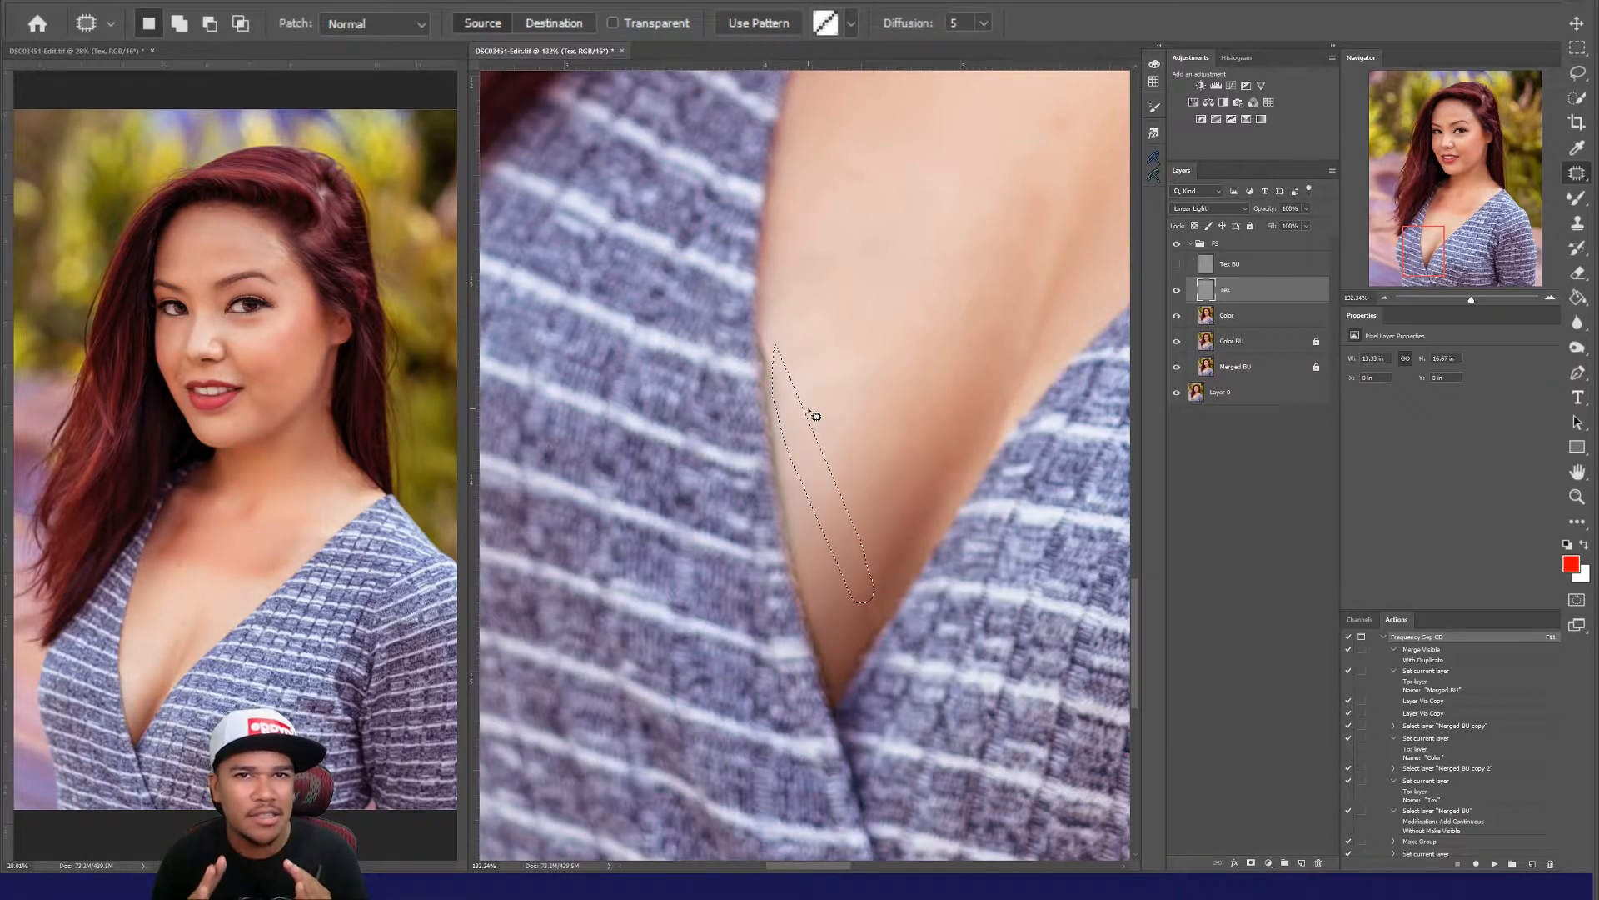
left_click(835, 455)
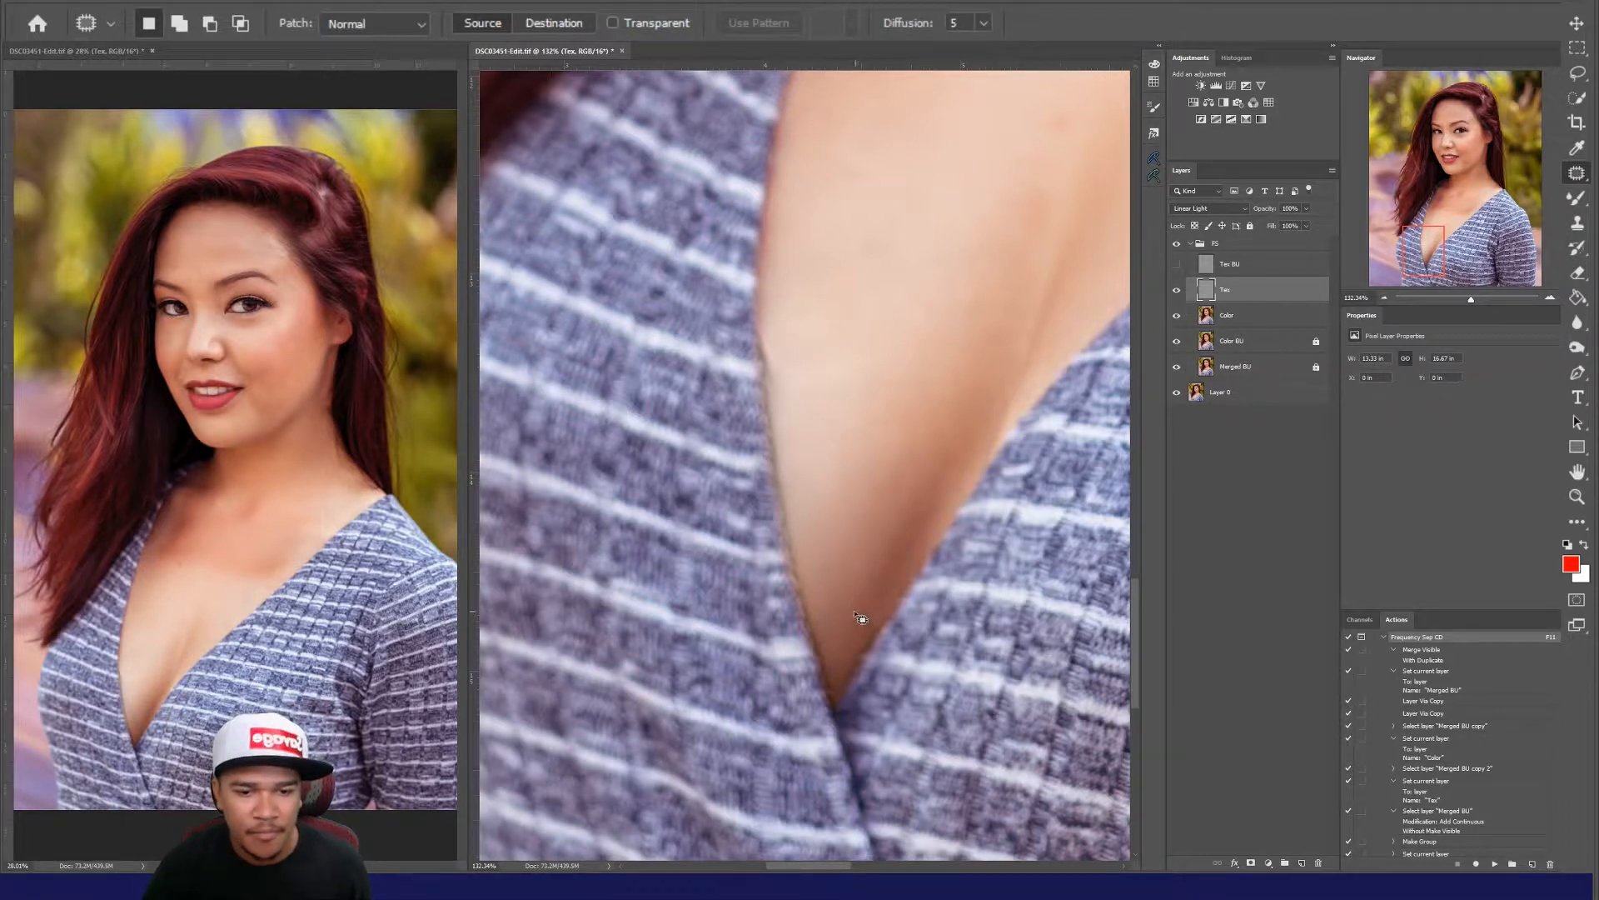
Step: Patch the leftover texture marks at the lower right fabric edge, the left fabric edge and the middle of the lower neckline
mouse_move(854, 598)
left_mouse_down()
mouse_move(867, 626)
mouse_move(893, 610)
mouse_move(858, 593)
left_mouse_up()
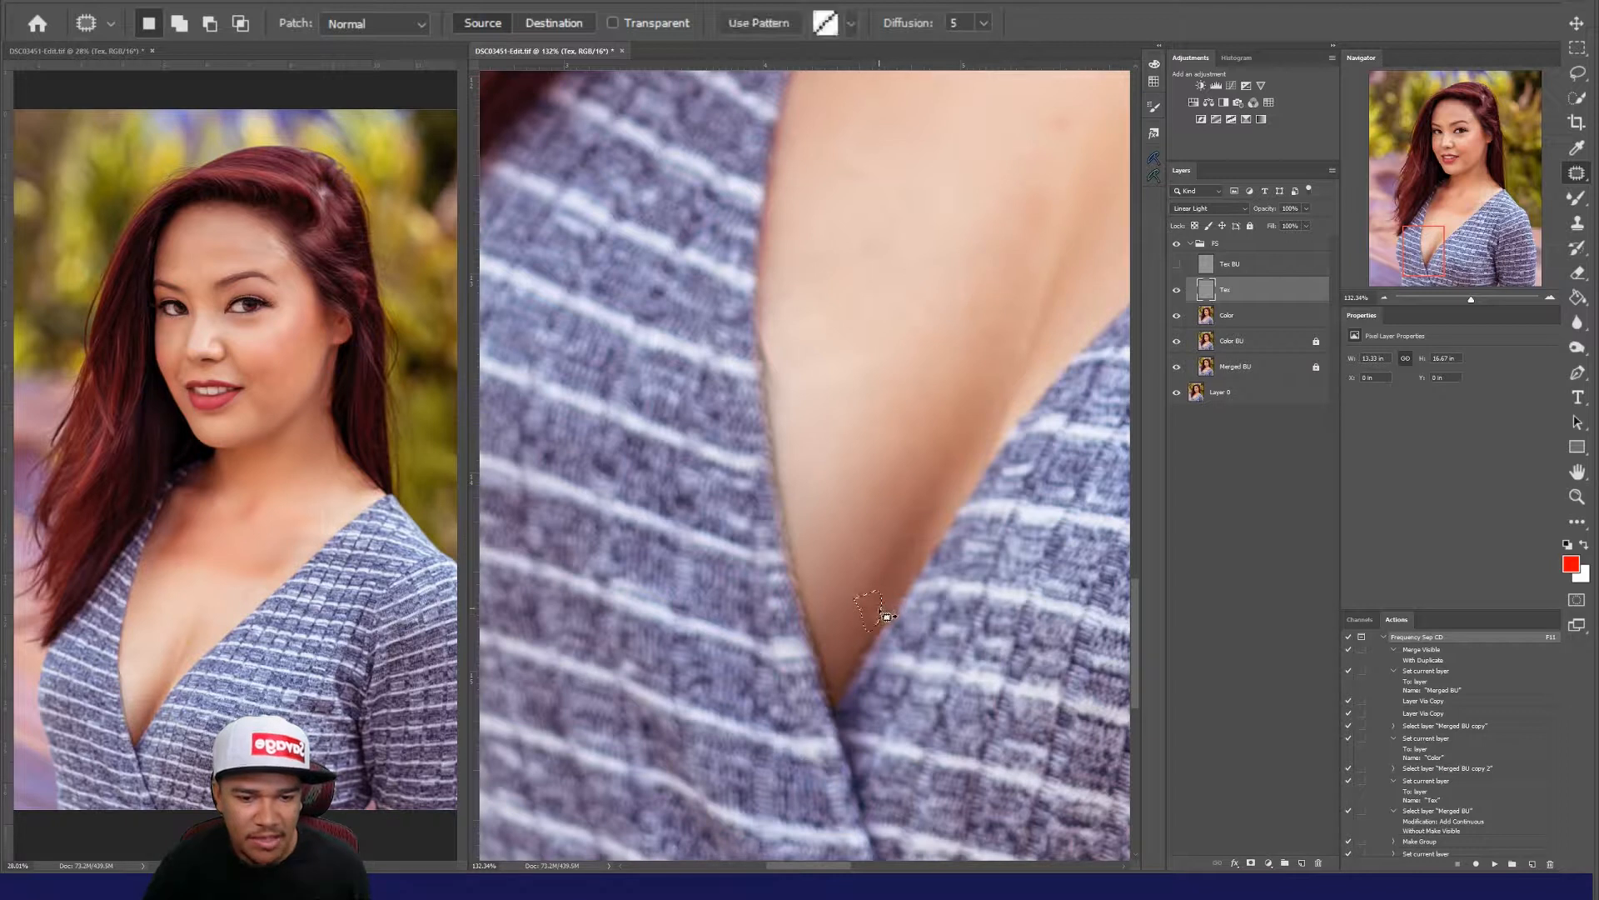
left_click(907, 574)
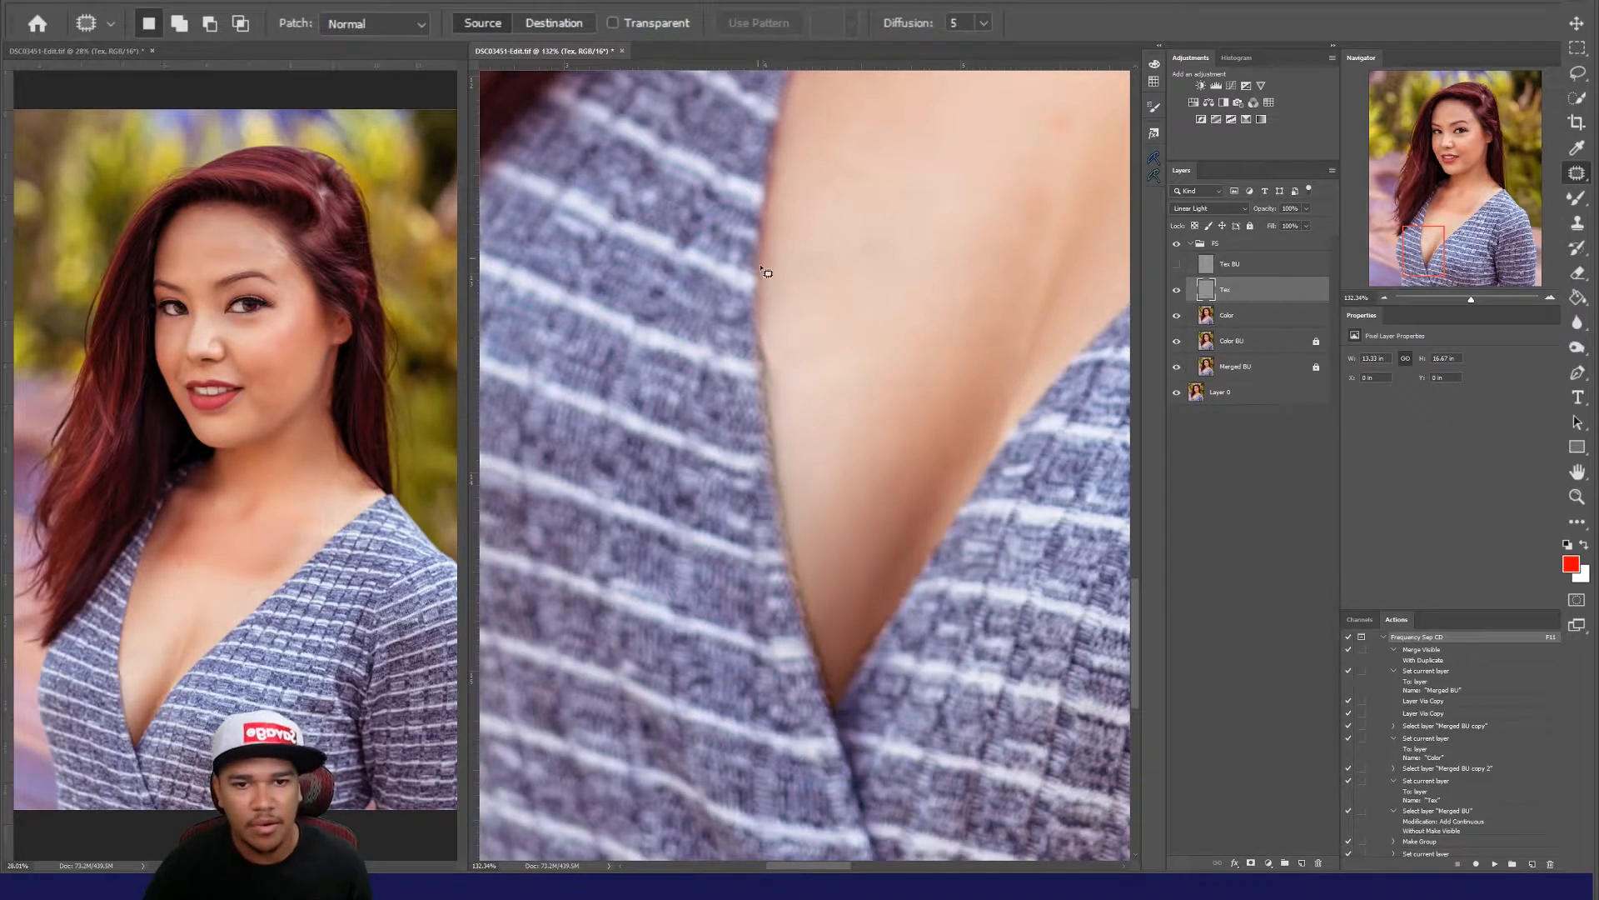
mouse_move(761, 348)
left_mouse_down()
mouse_move(763, 367)
mouse_move(784, 368)
mouse_move(764, 327)
mouse_move(813, 389)
left_mouse_up()
key("ctrl+d")
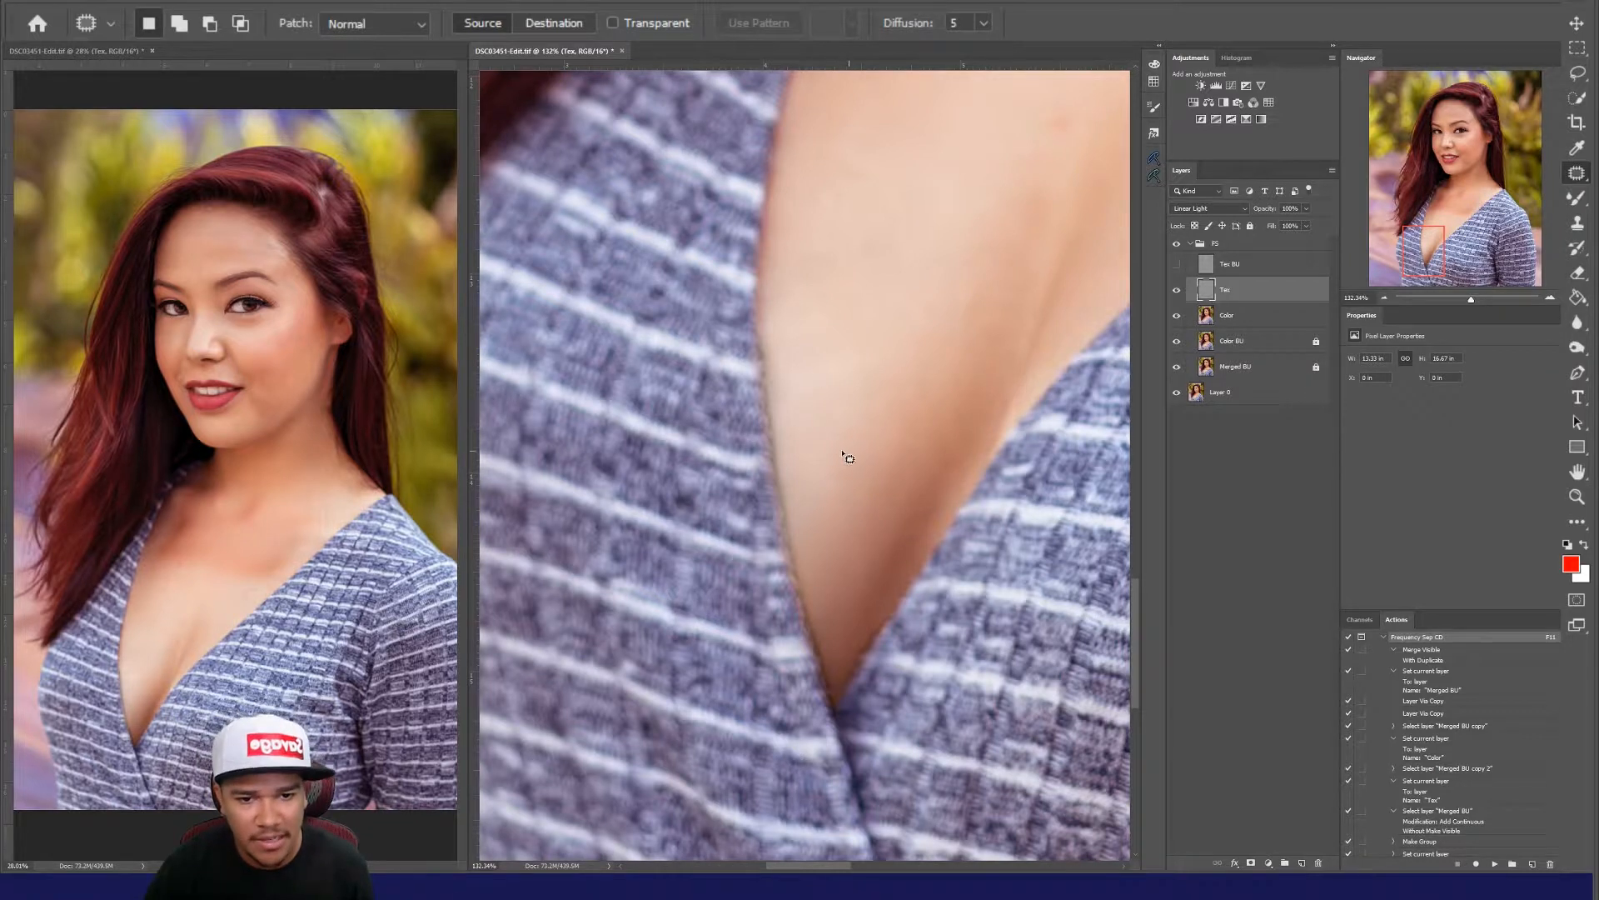
mouse_move(830, 431)
left_mouse_down()
mouse_move(849, 492)
mouse_move(890, 454)
mouse_move(845, 400)
mouse_move(832, 416)
mouse_move(850, 482)
mouse_move(825, 520)
left_mouse_up()
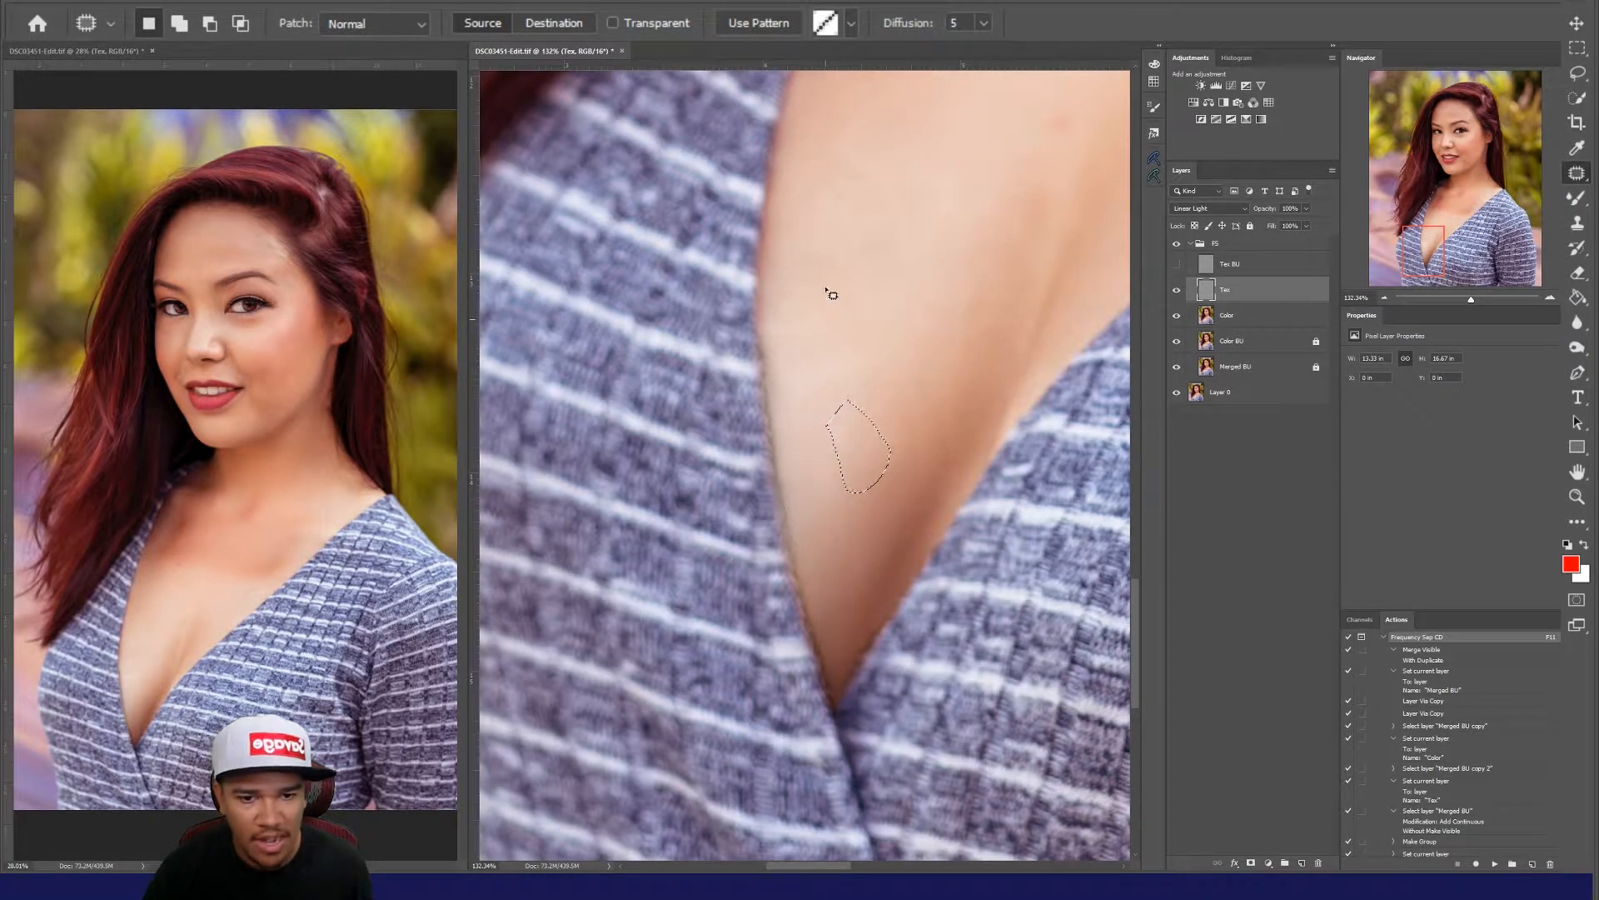
key("ctrl+d")
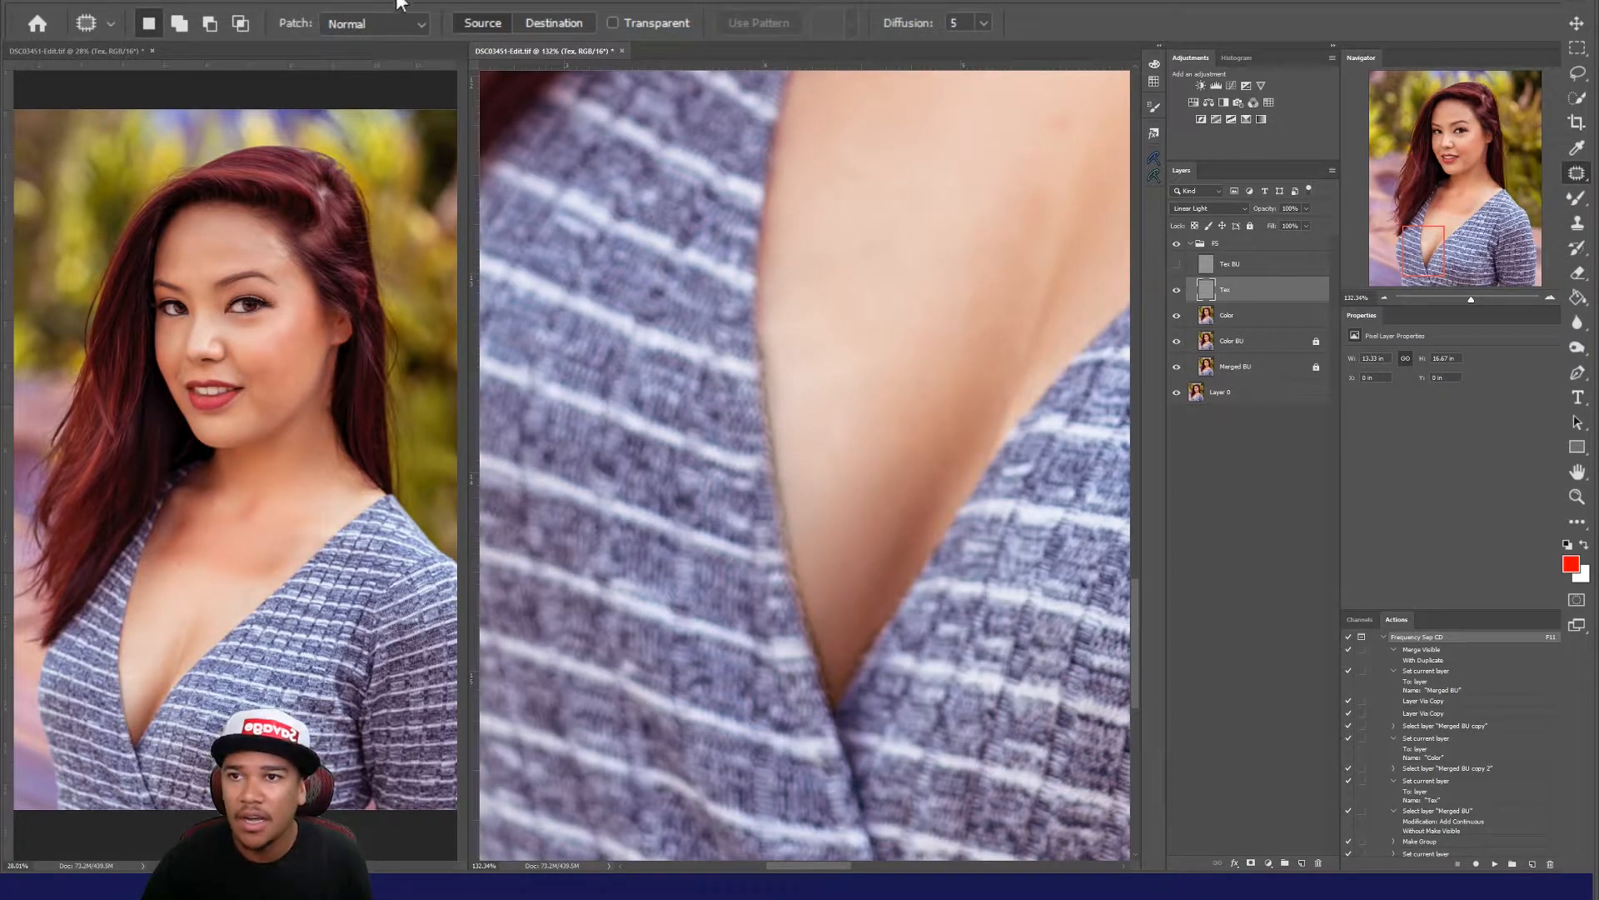
Step: Set the Patch tool to Destination and copy clean skin texture onto the lower neckline beside the left fabric edge
left_click(543, 23)
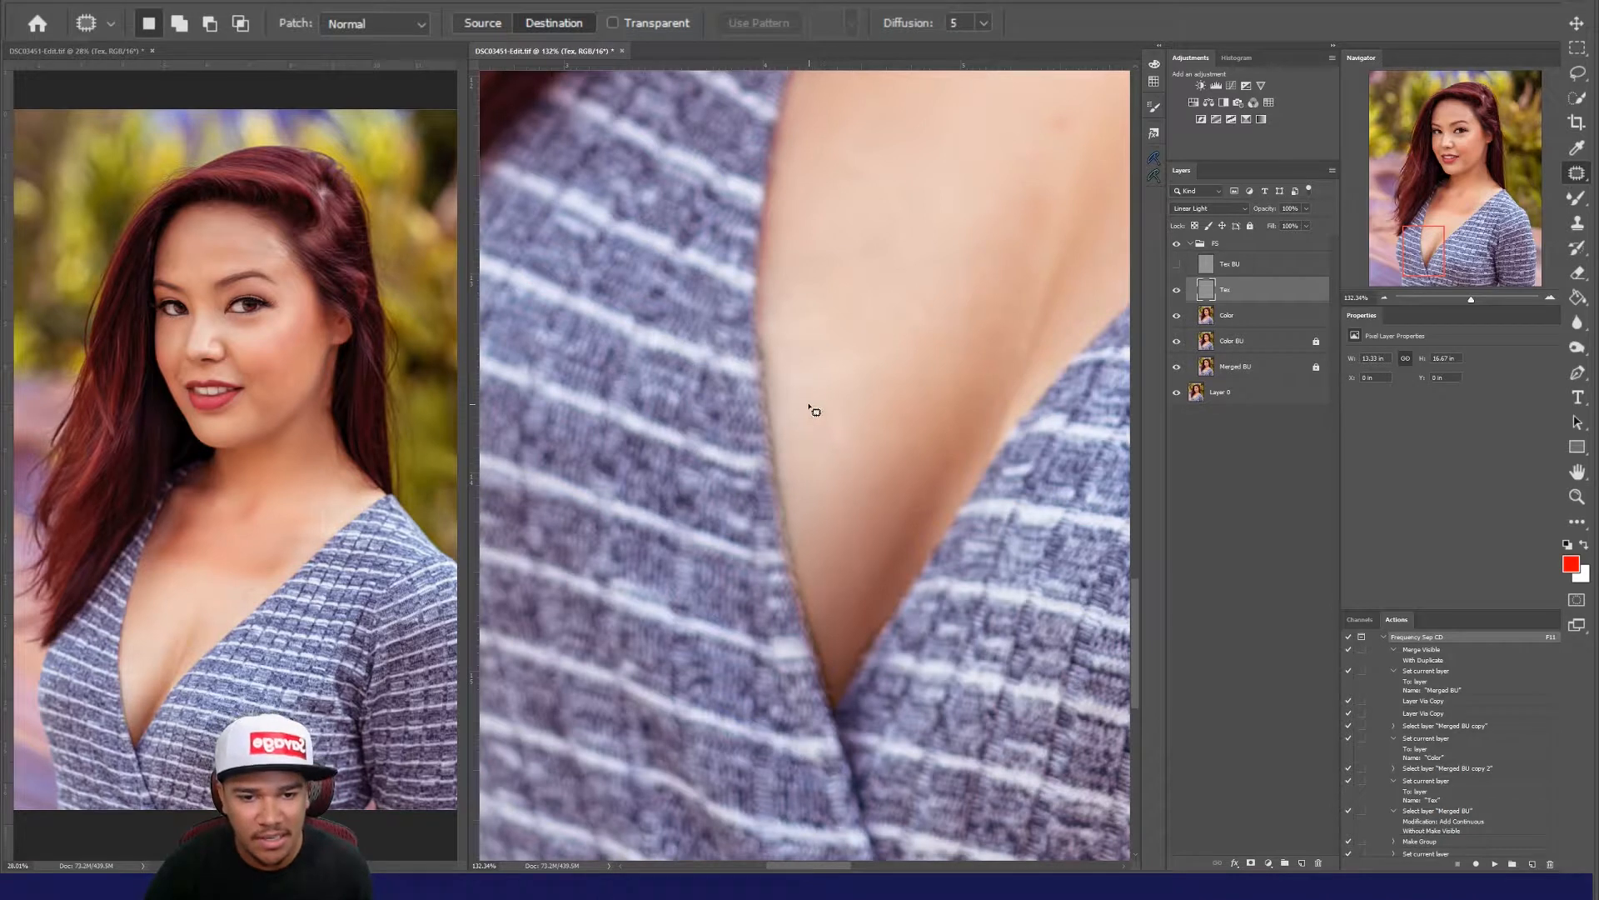
mouse_move(810, 405)
left_mouse_down()
mouse_move(825, 473)
mouse_move(862, 468)
mouse_move(832, 398)
mouse_move(811, 403)
mouse_move(832, 450)
mouse_move(807, 523)
left_mouse_up()
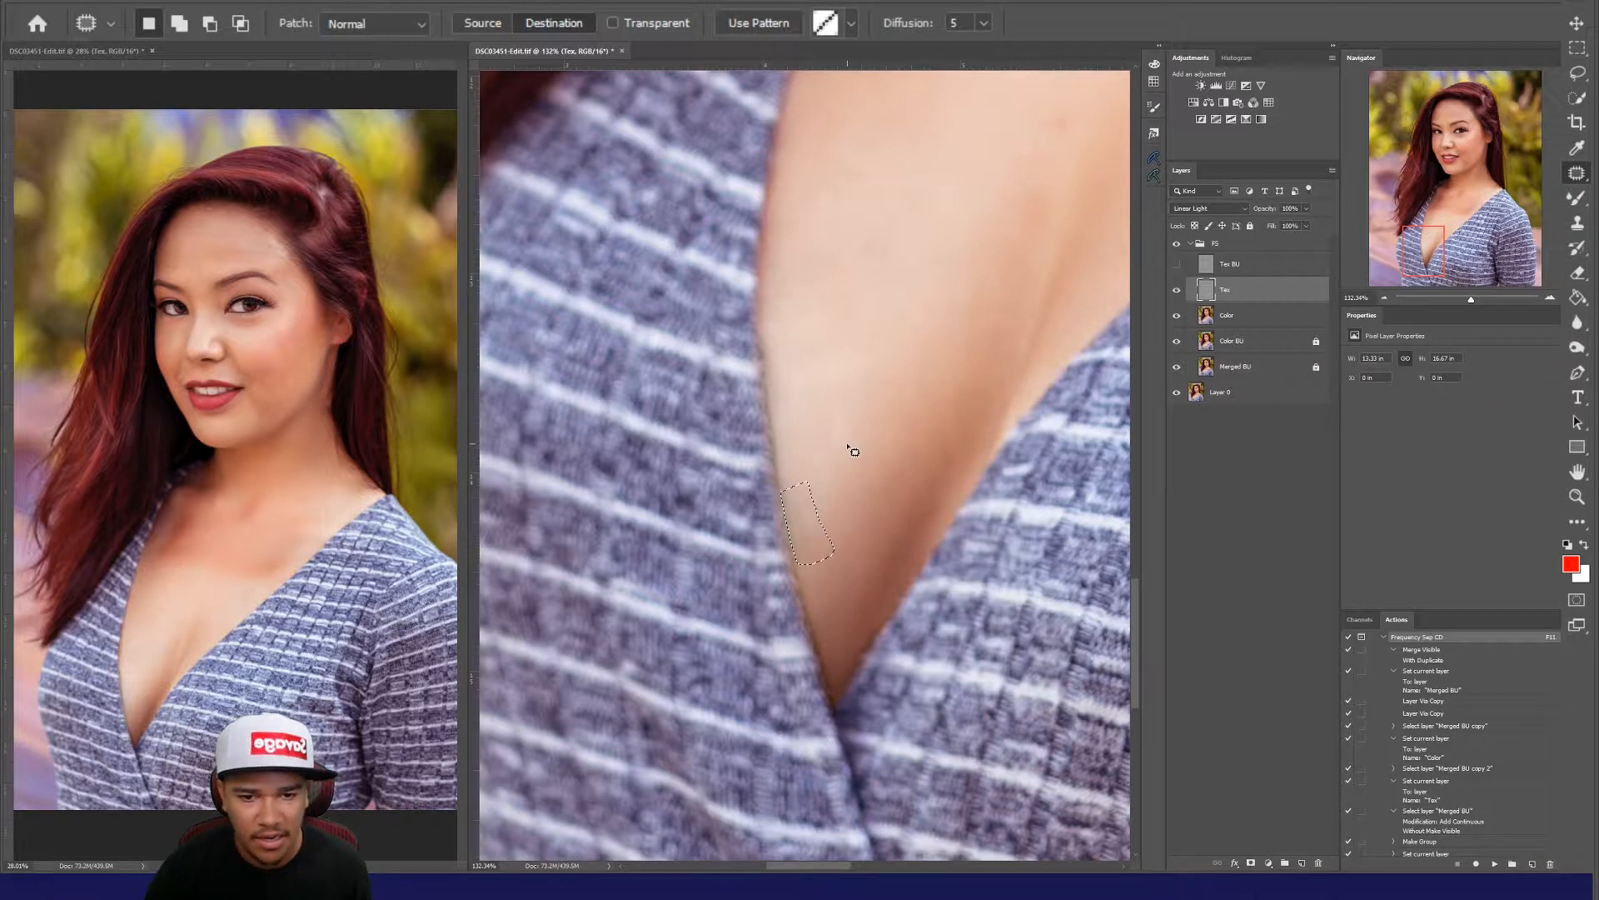
key("ctrl+d")
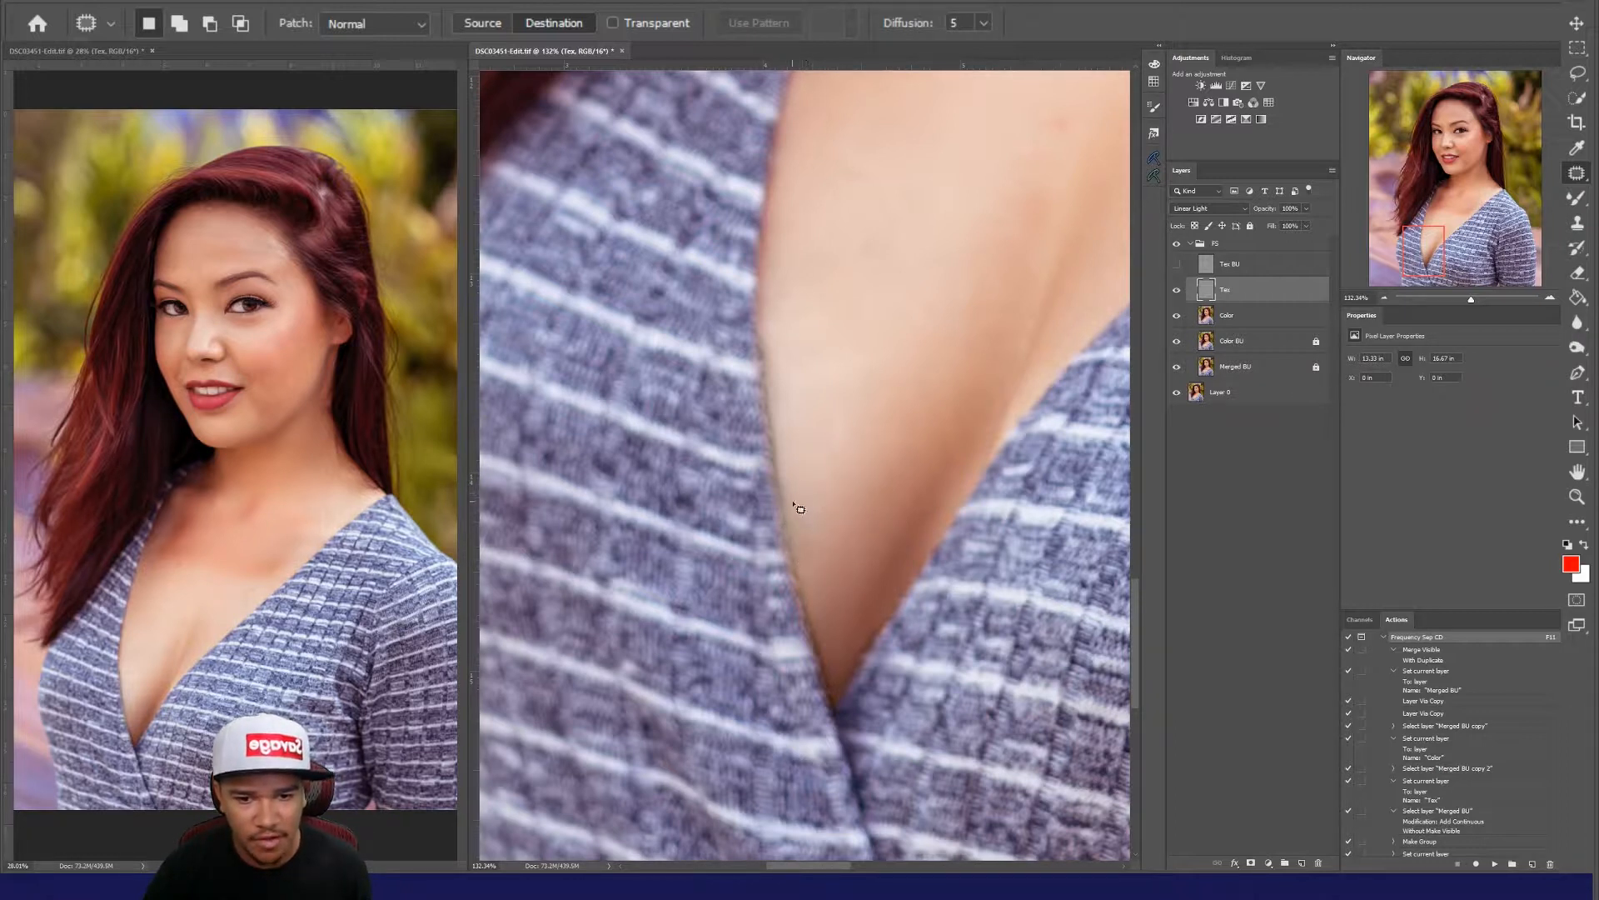
mouse_move(823, 557)
left_mouse_down()
mouse_move(801, 490)
mouse_move(794, 501)
mouse_move(831, 509)
left_mouse_up()
Step: Return the Patch tool to Source and patch the remaining uneven texture in the lower neckline and along its left fabric edge
left_click(497, 25)
key("ctrl+d")
mouse_move(820, 419)
left_mouse_down()
mouse_move(848, 457)
mouse_move(832, 419)
left_mouse_up()
left_click_drag(840, 437, 859, 381)
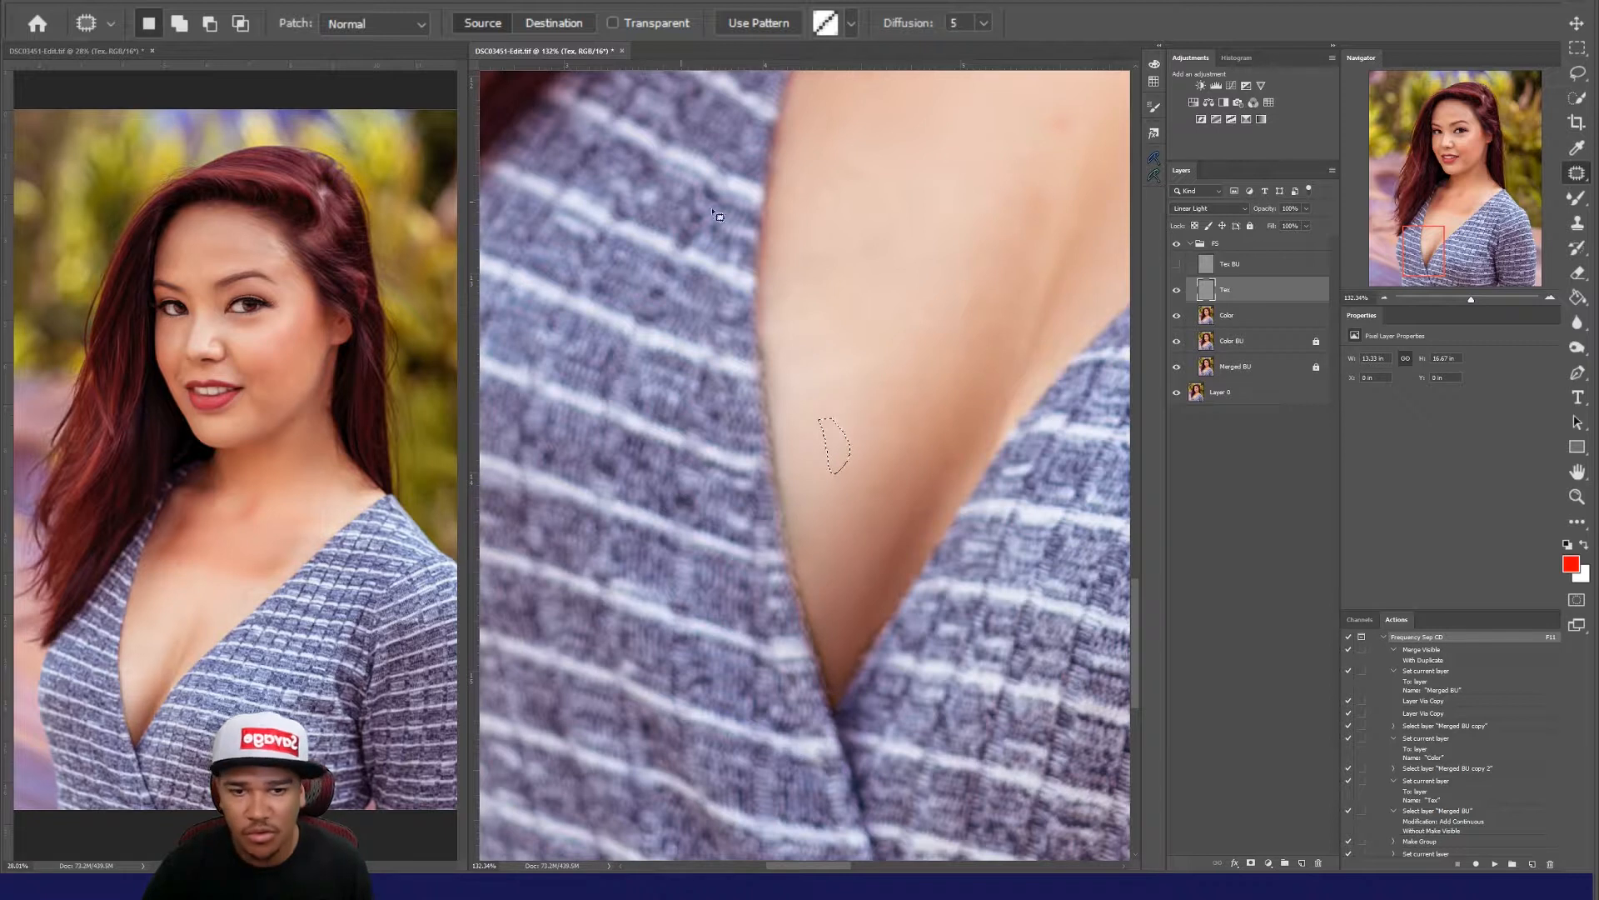
key("ctrl+d")
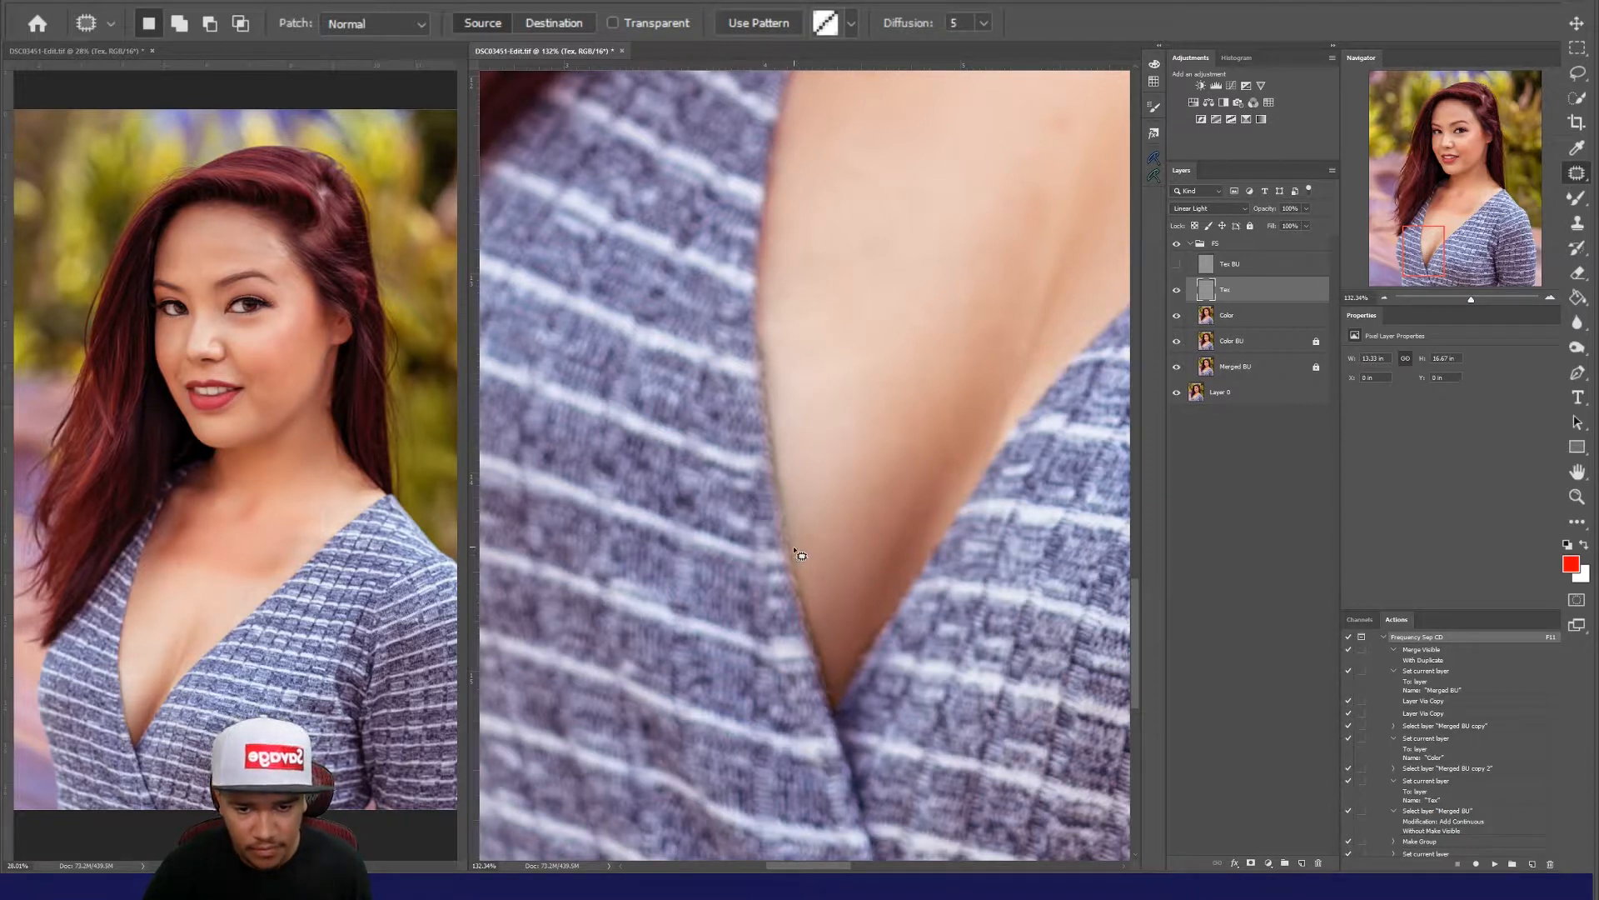
mouse_move(815, 615)
left_mouse_down()
mouse_move(843, 636)
mouse_move(804, 533)
mouse_move(844, 529)
mouse_move(858, 500)
left_mouse_up()
key("ctrl+d")
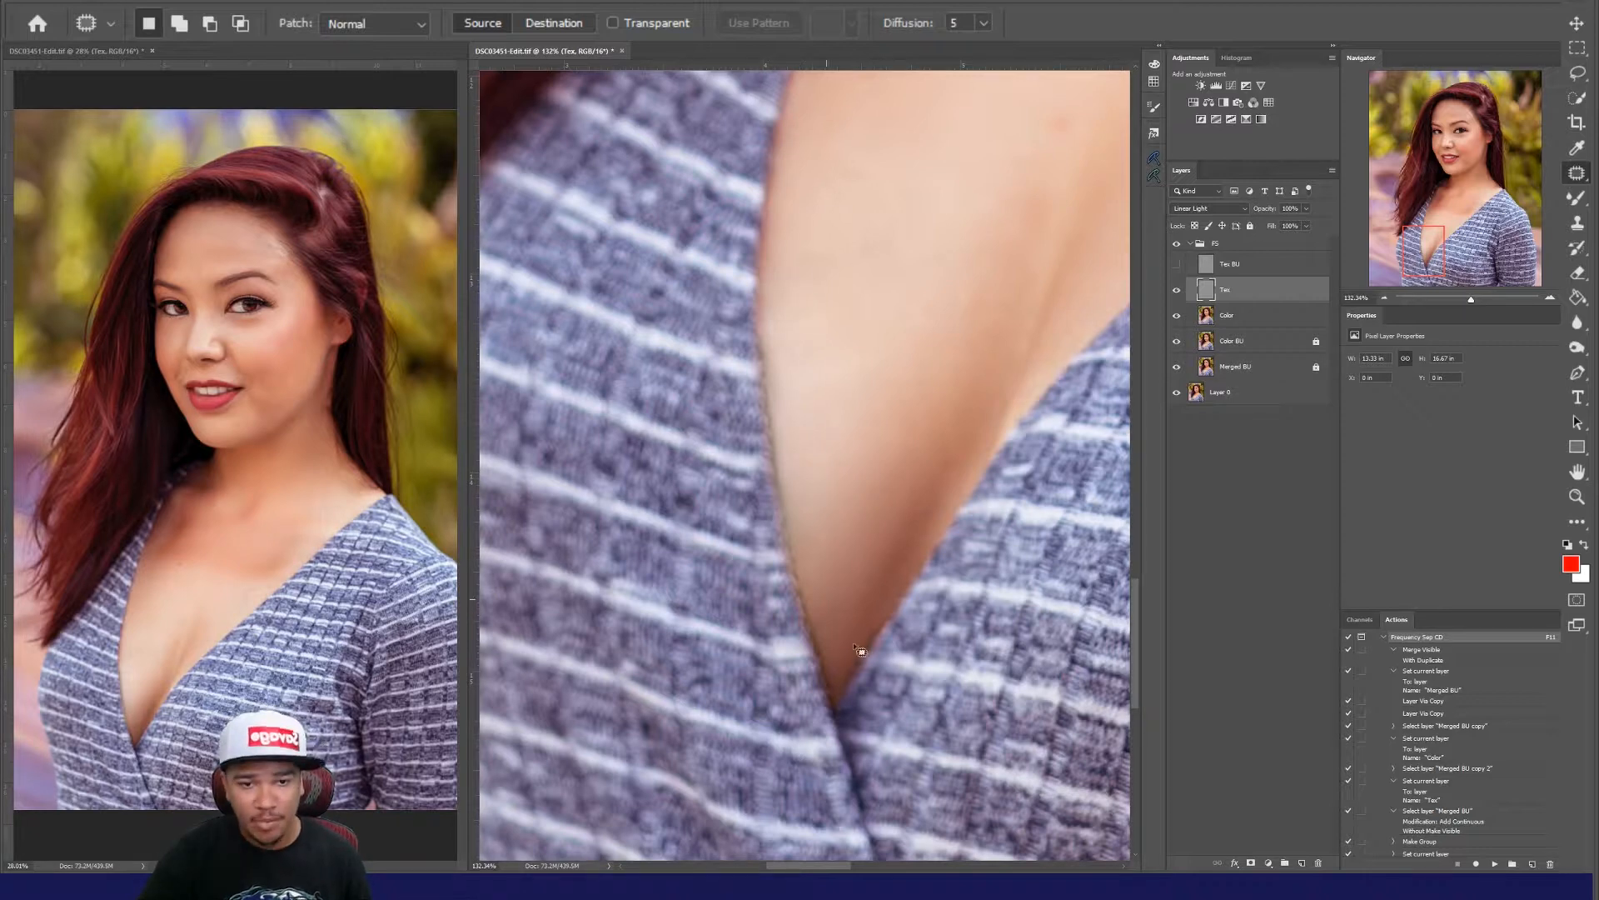
Step: On the Color layer, blend the dark line along the neckline's left fabric edge with the size 40 Mixer Brush, and enlarge the brush to 60
left_click_drag(858, 519, 903, 707)
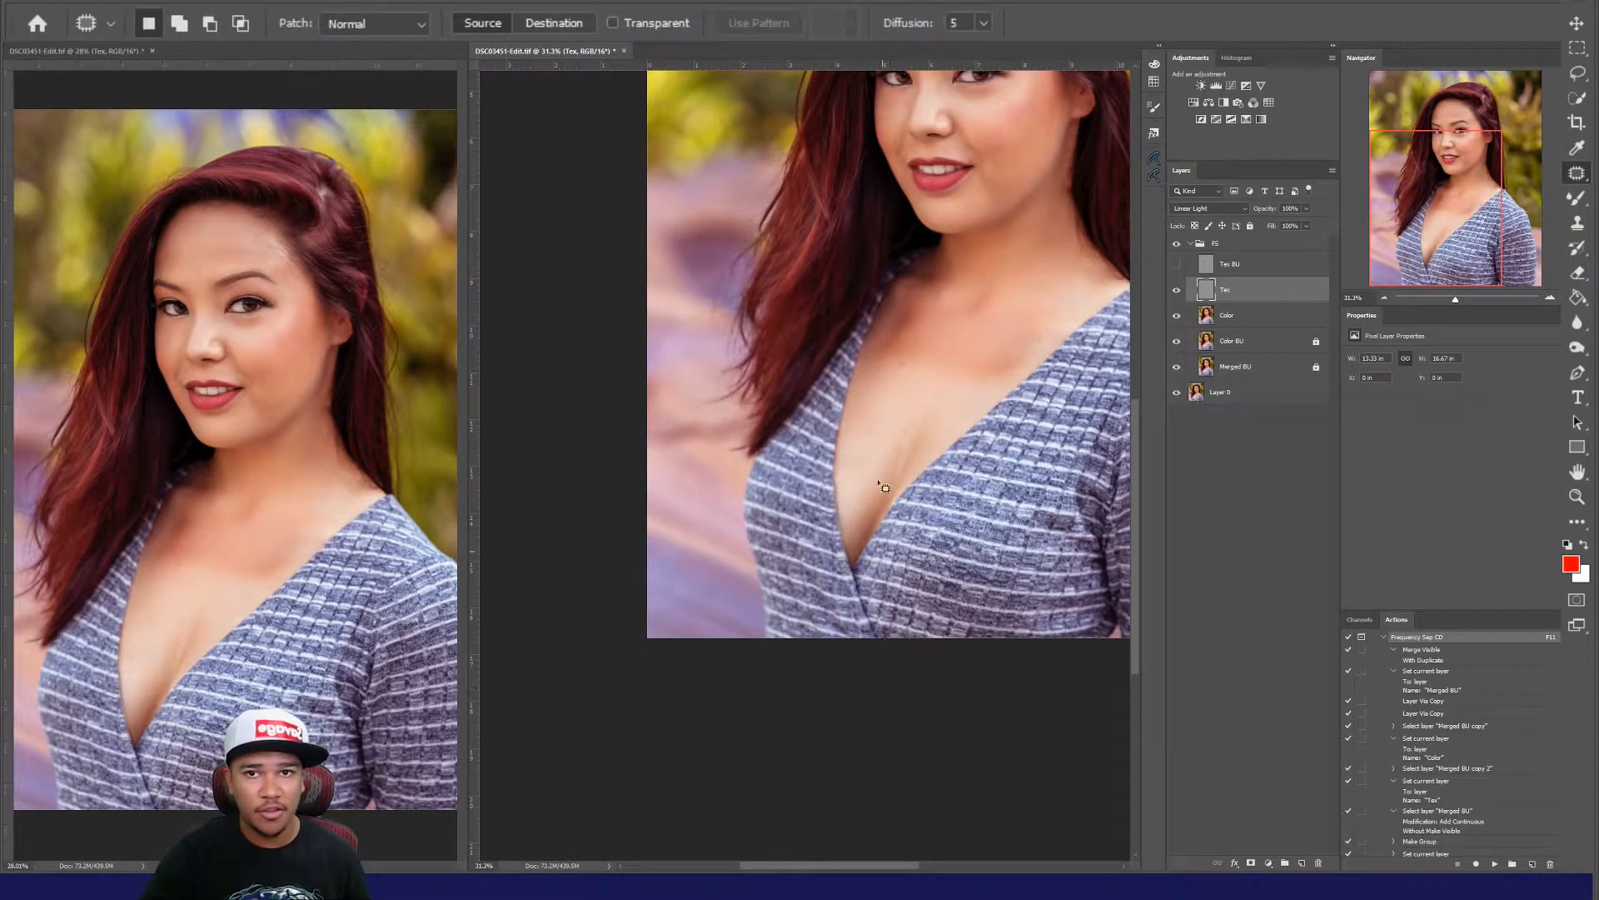
left_click_drag(835, 491, 929, 505)
left_click_drag(864, 623, 836, 531)
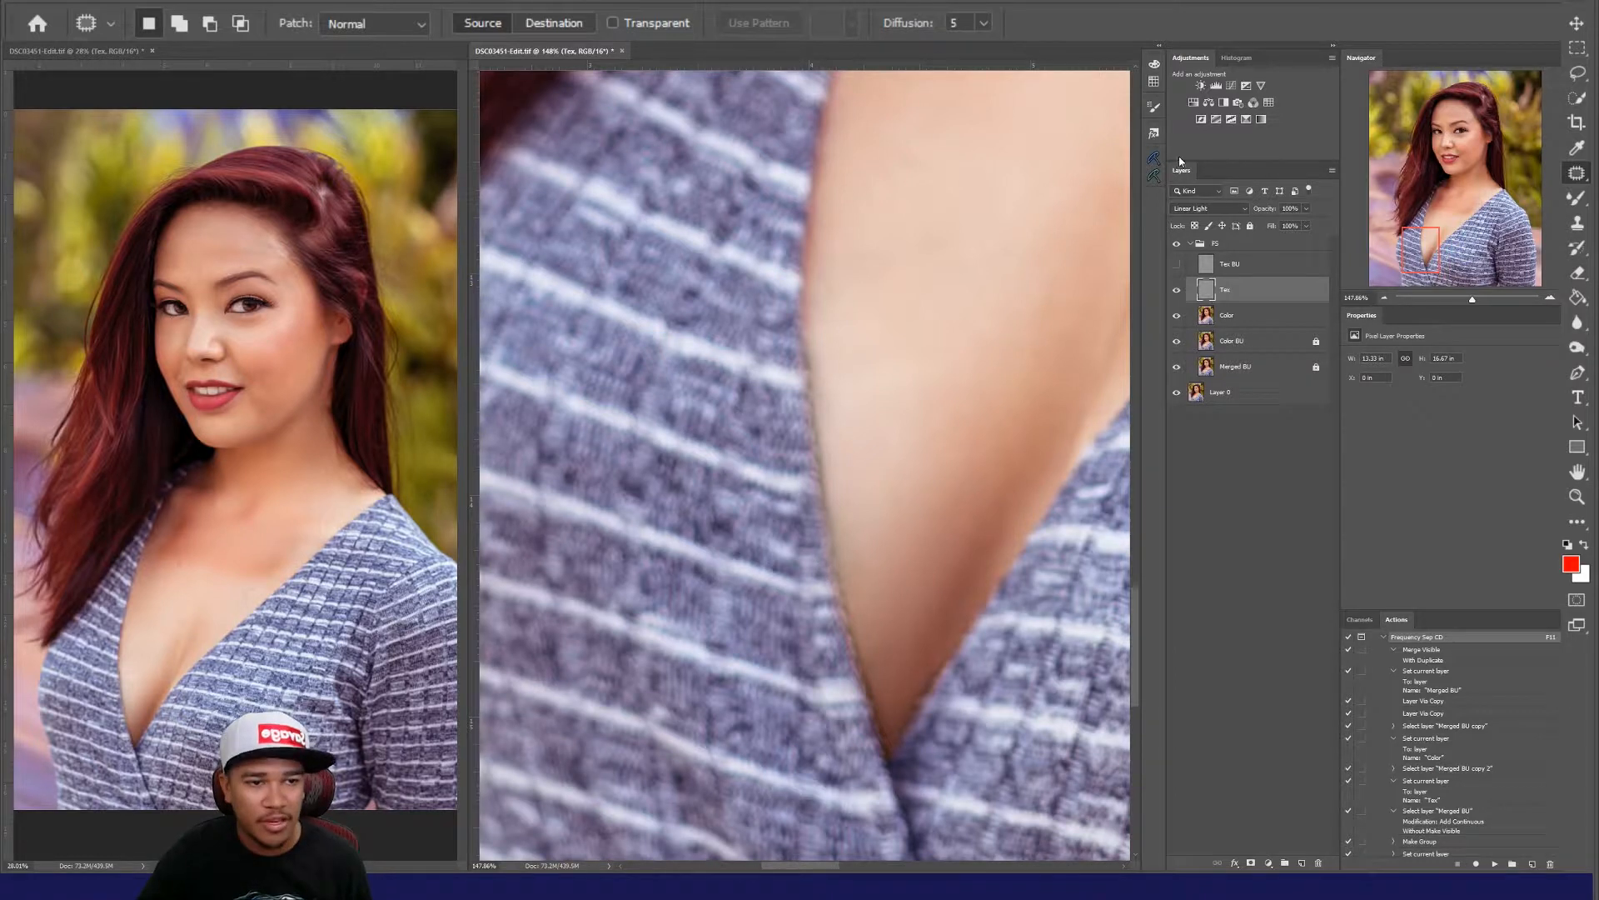
left_click(1258, 321)
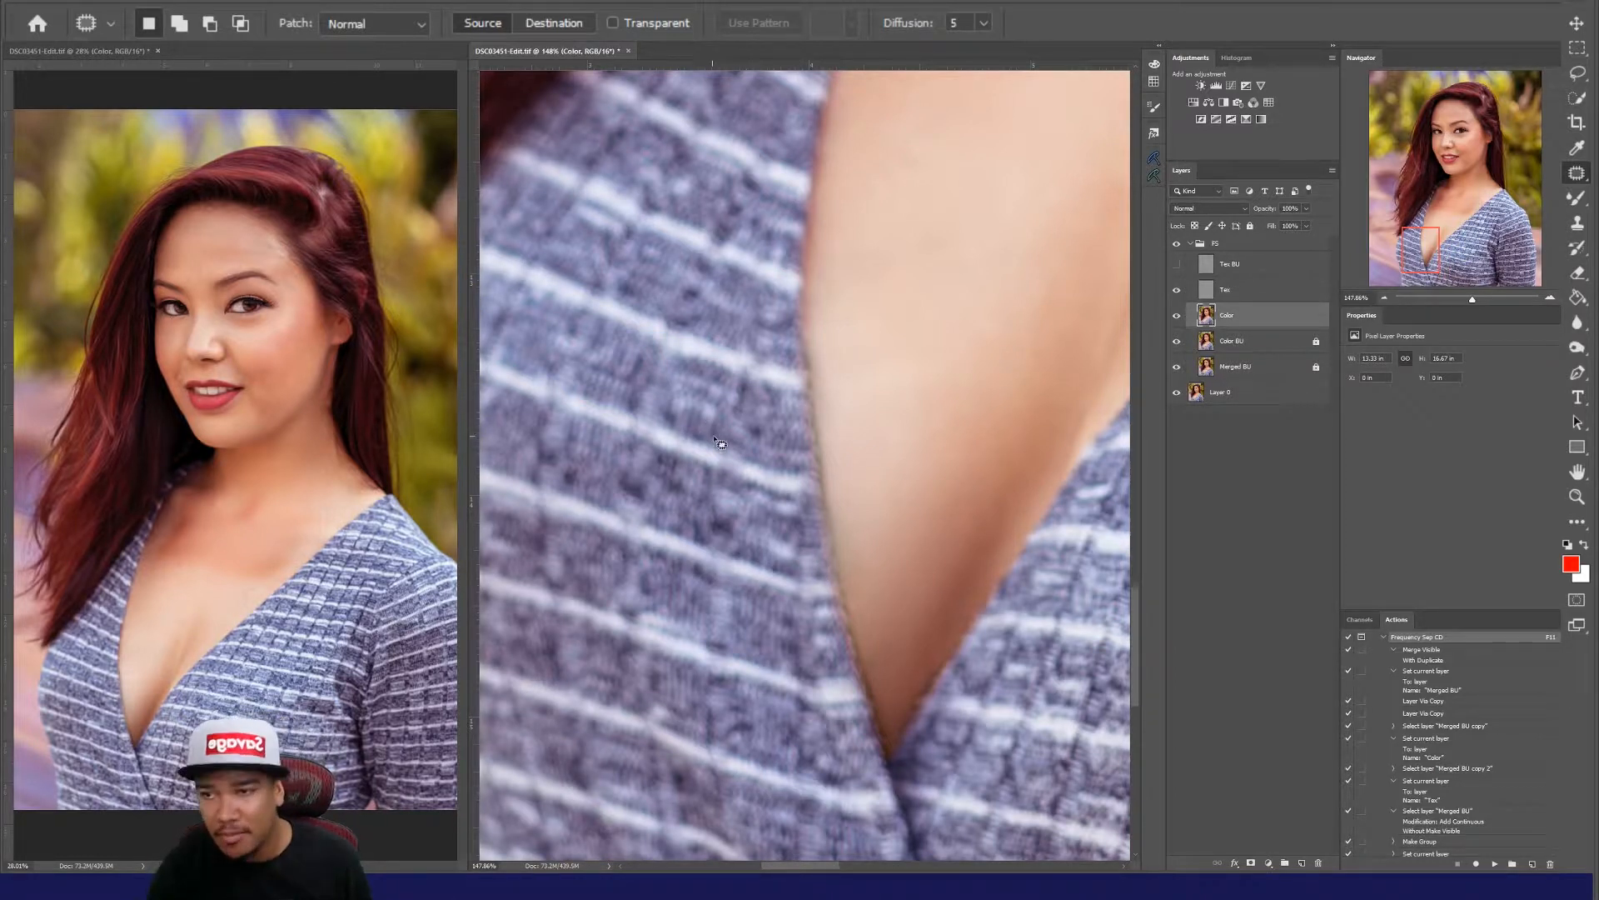
key("b")
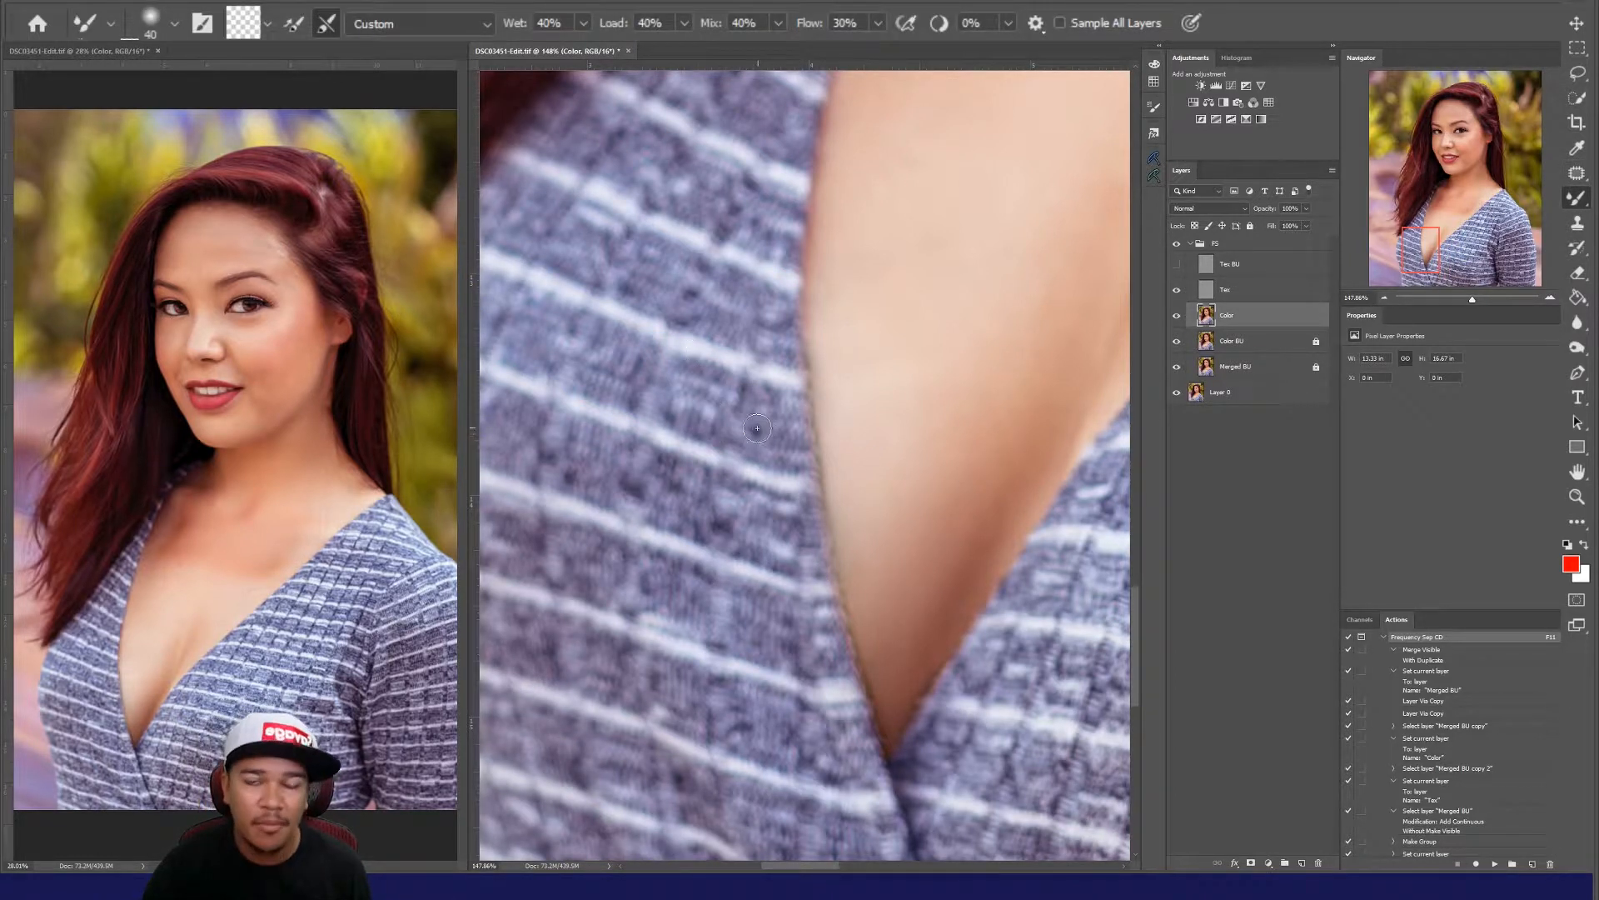
key("bracketright")
key("bracketright")
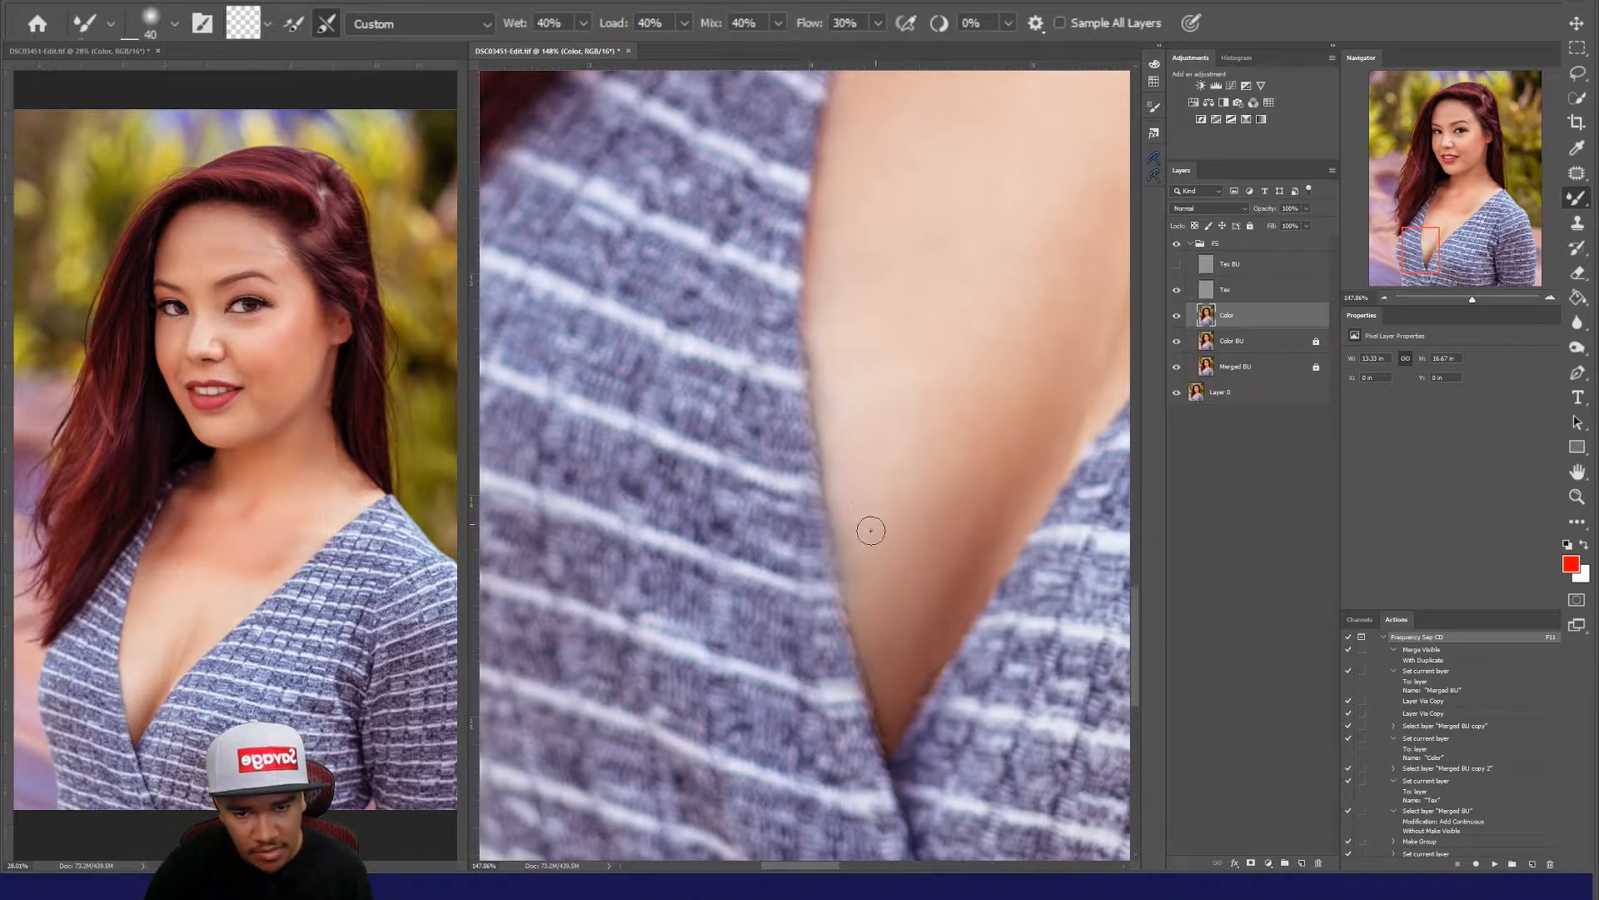
key("bracketright")
key("bracketright")
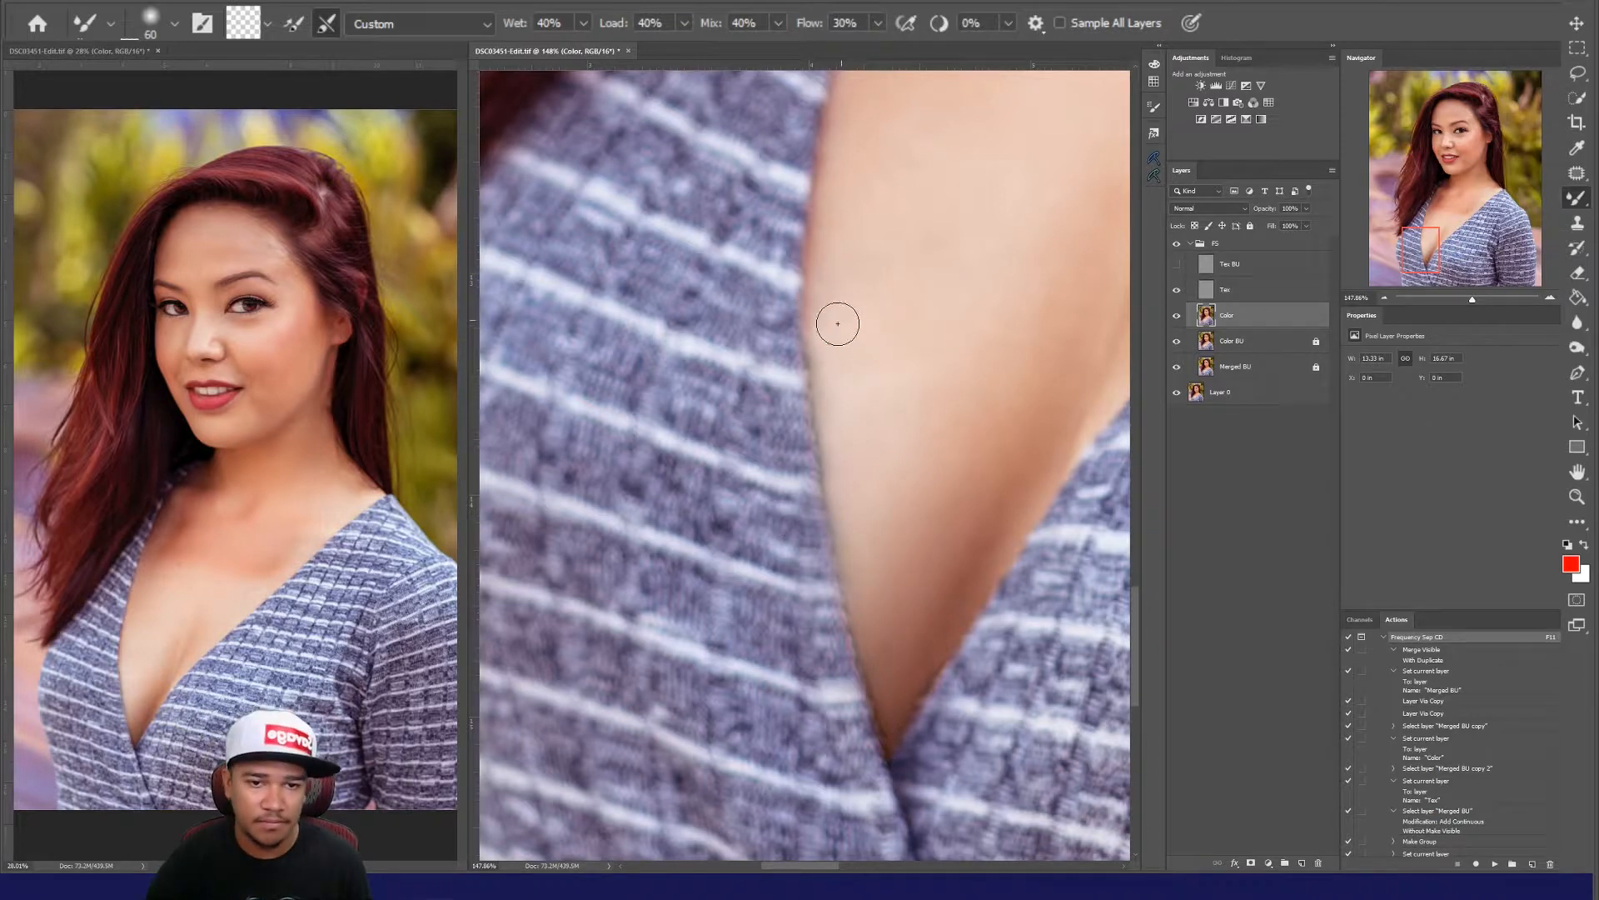
Step: Smooth the chest skin's colour with the Mixer Brush at size 300, and compare with the original by toggling the frequency separation group's visibility
key("alt+space")
left_click_drag(871, 491, 889, 812)
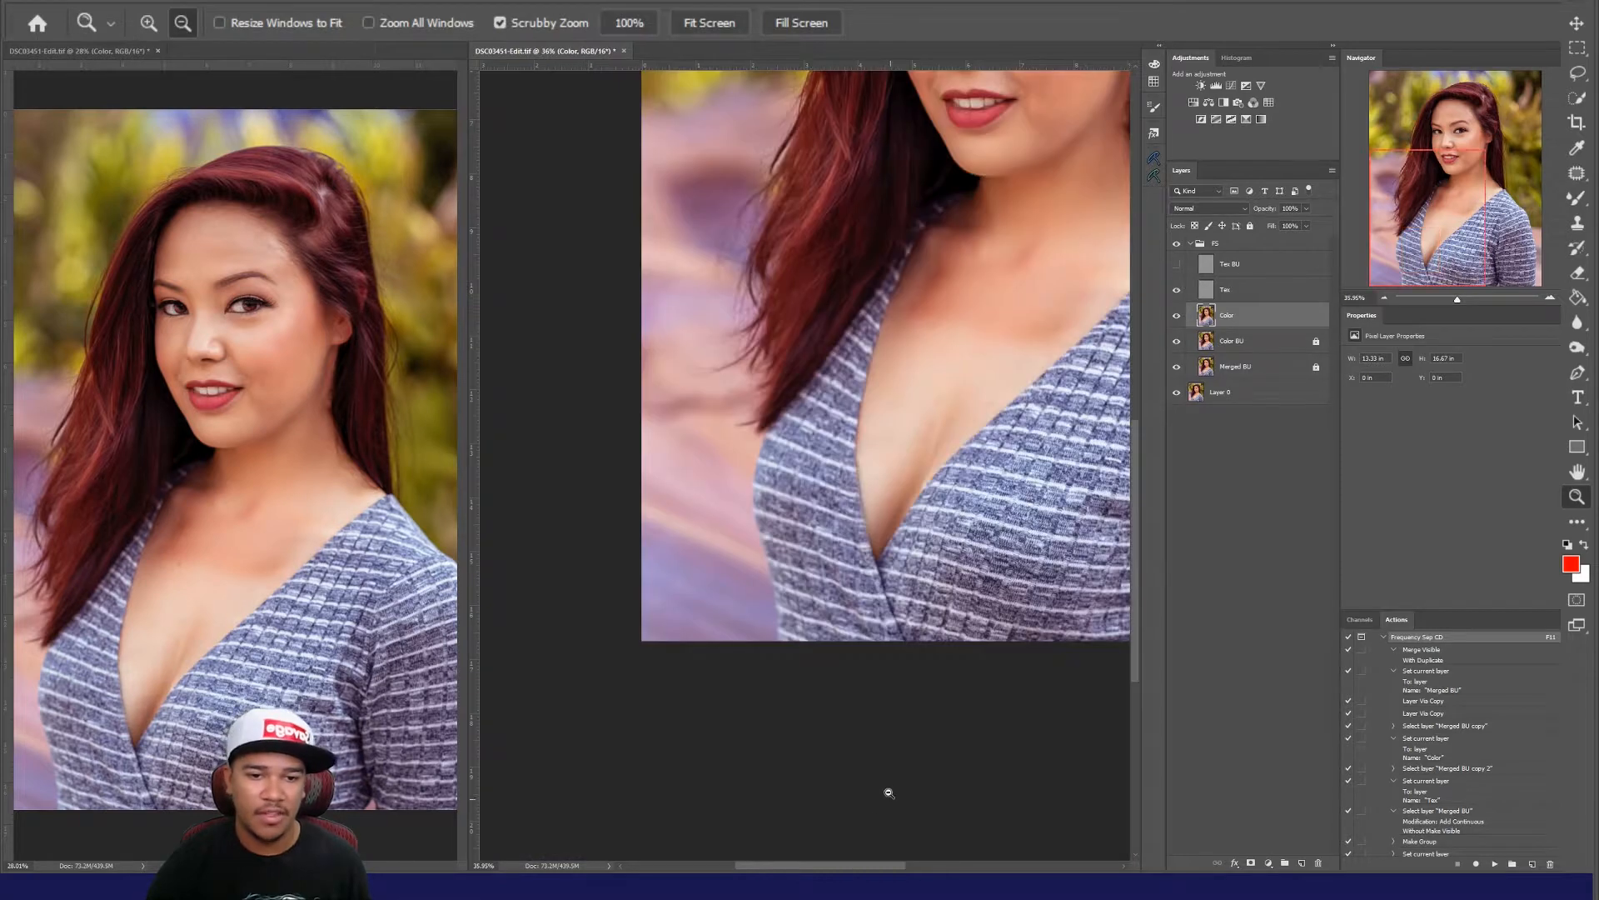
left_click_drag(869, 513, 913, 506)
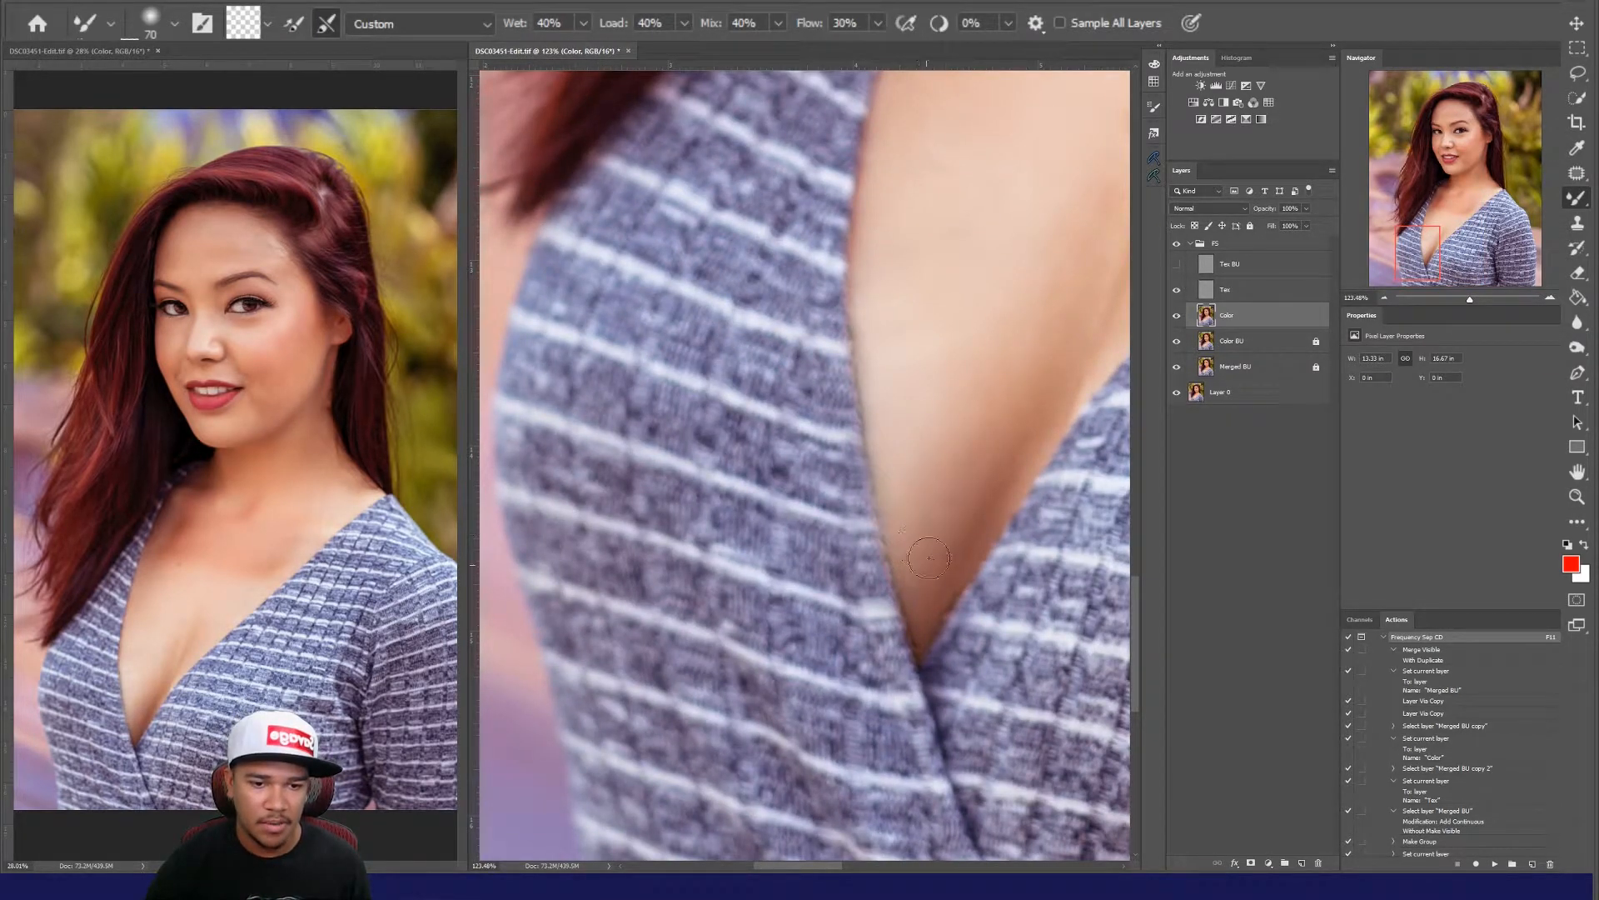
key("alt+space")
mouse_move(894, 614)
left_mouse_down()
mouse_move(853, 620)
mouse_move(940, 510)
mouse_move(851, 547)
left_mouse_up()
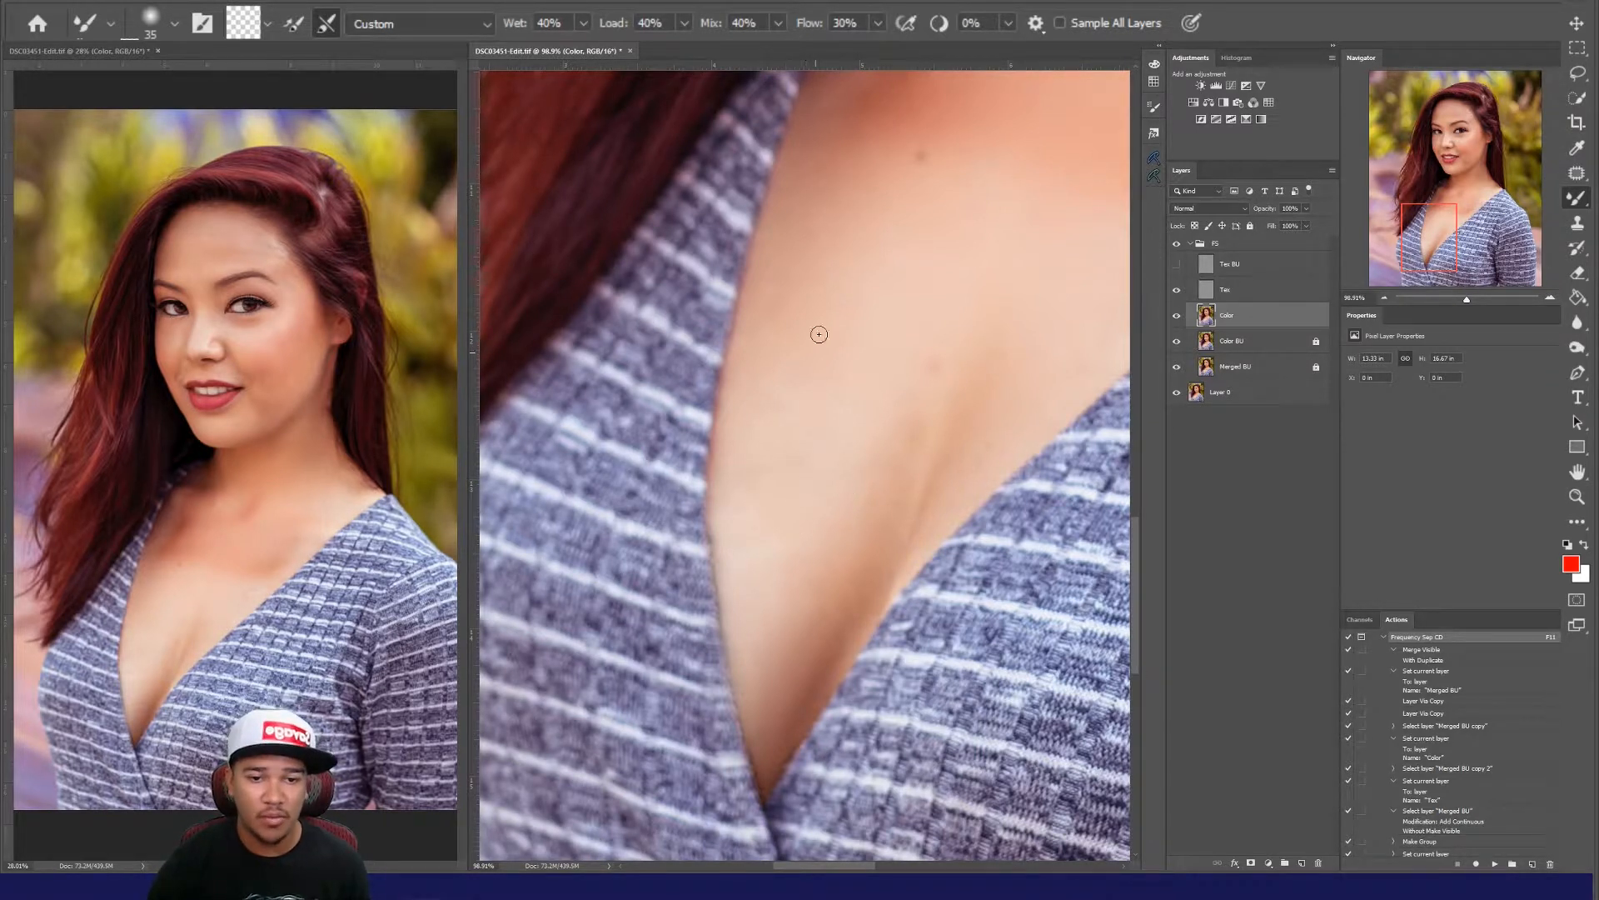
key("bracketright")
key("bracketright")
key("bracketright")
key("bracketright")
key("bracketright")
key("bracketright")
key("bracketright")
key("bracketright")
key("bracketright")
key("bracketright")
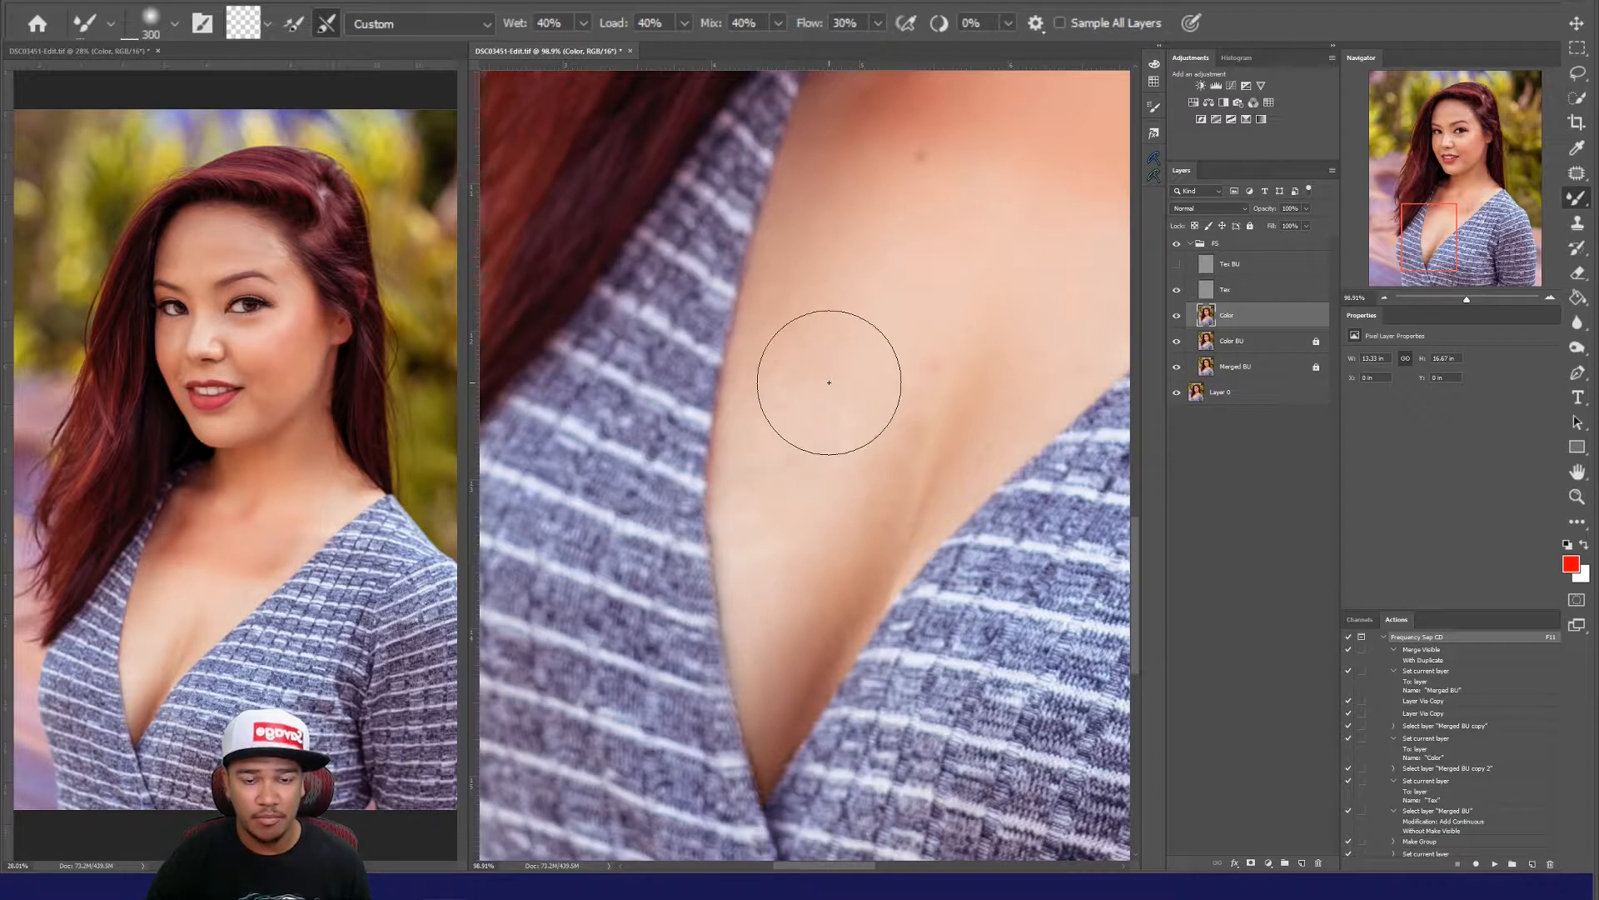
mouse_move(827, 382)
left_mouse_down()
mouse_move(797, 262)
mouse_move(764, 381)
mouse_move(796, 423)
mouse_move(806, 352)
mouse_move(783, 677)
mouse_move(784, 418)
mouse_move(805, 488)
mouse_move(826, 368)
mouse_move(893, 389)
mouse_move(865, 387)
mouse_move(809, 473)
mouse_move(782, 580)
mouse_move(799, 484)
mouse_move(866, 351)
mouse_move(974, 356)
mouse_move(832, 400)
left_mouse_up()
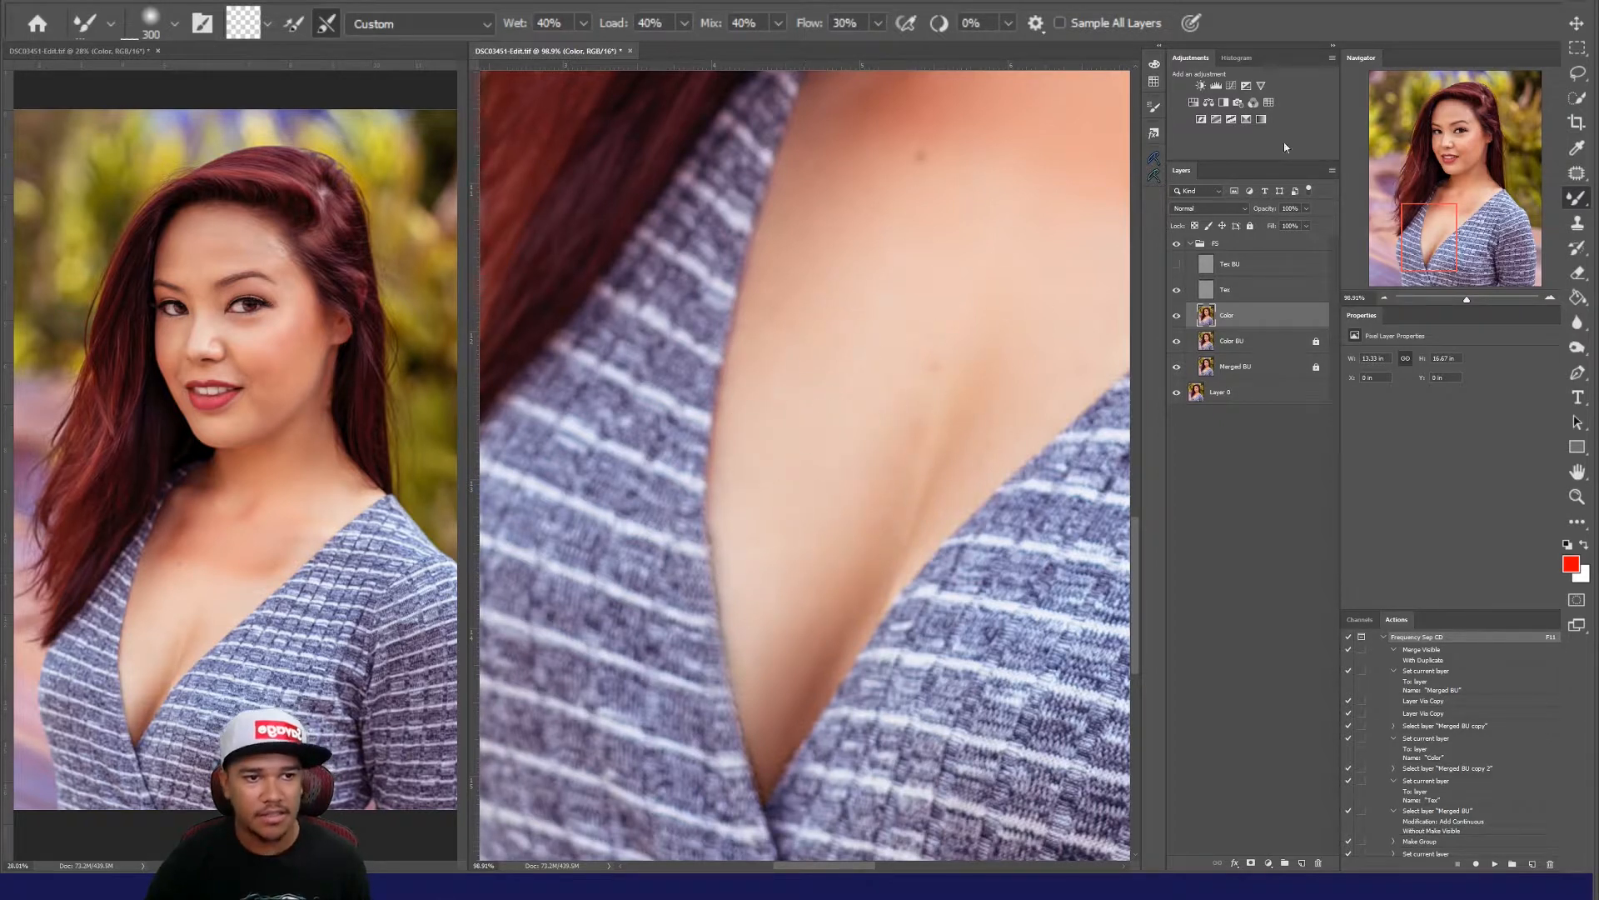
left_click(1176, 244)
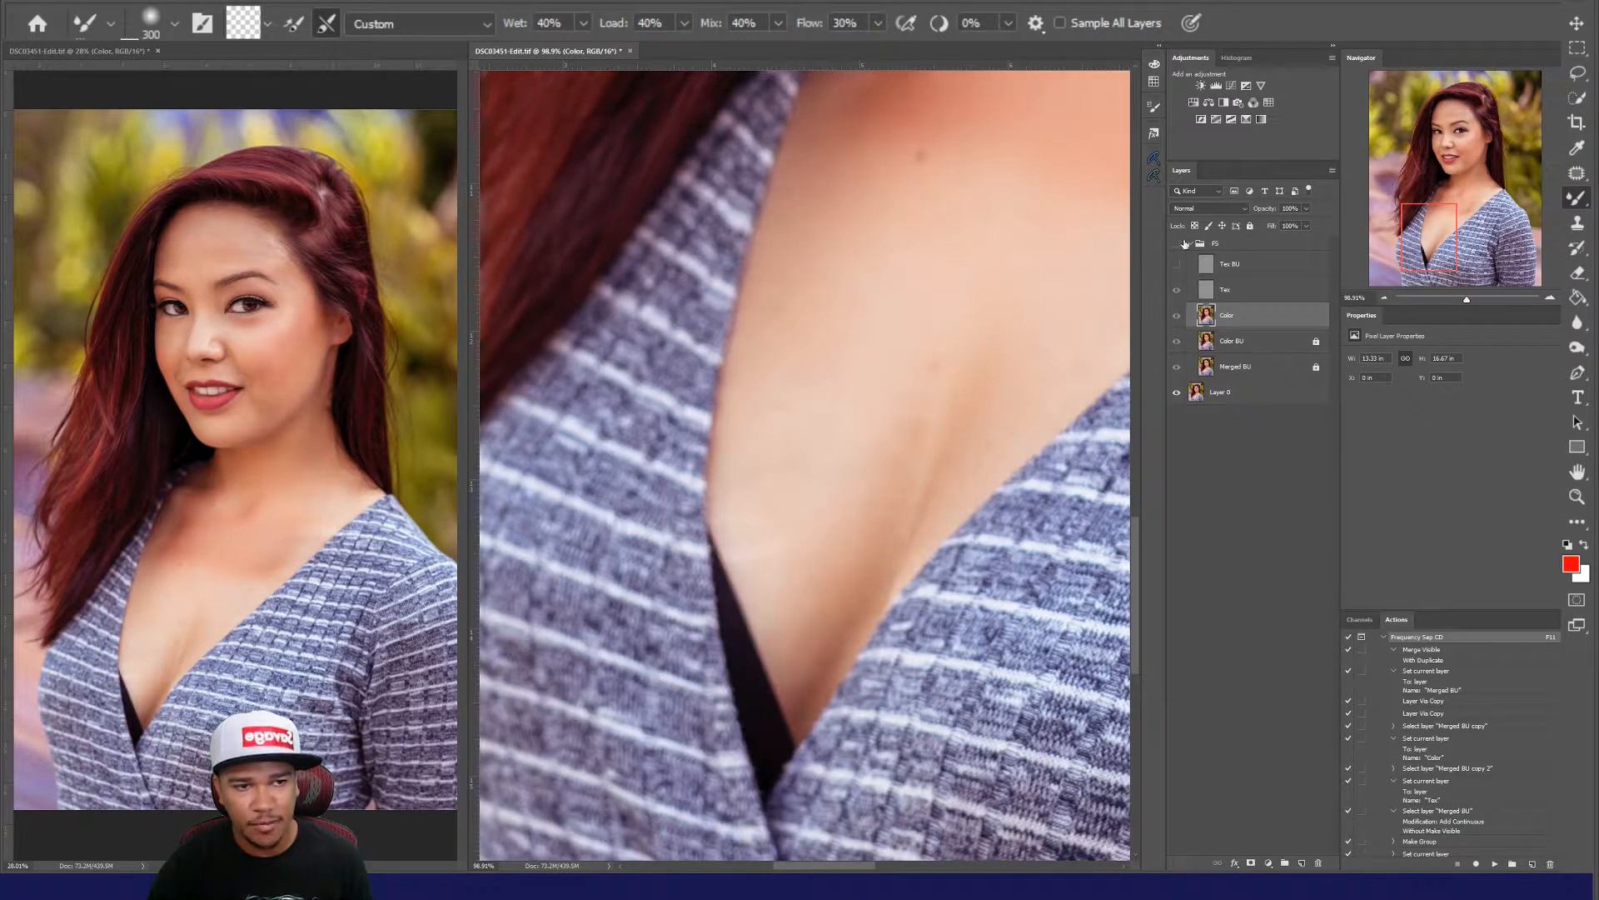
left_click(1173, 264)
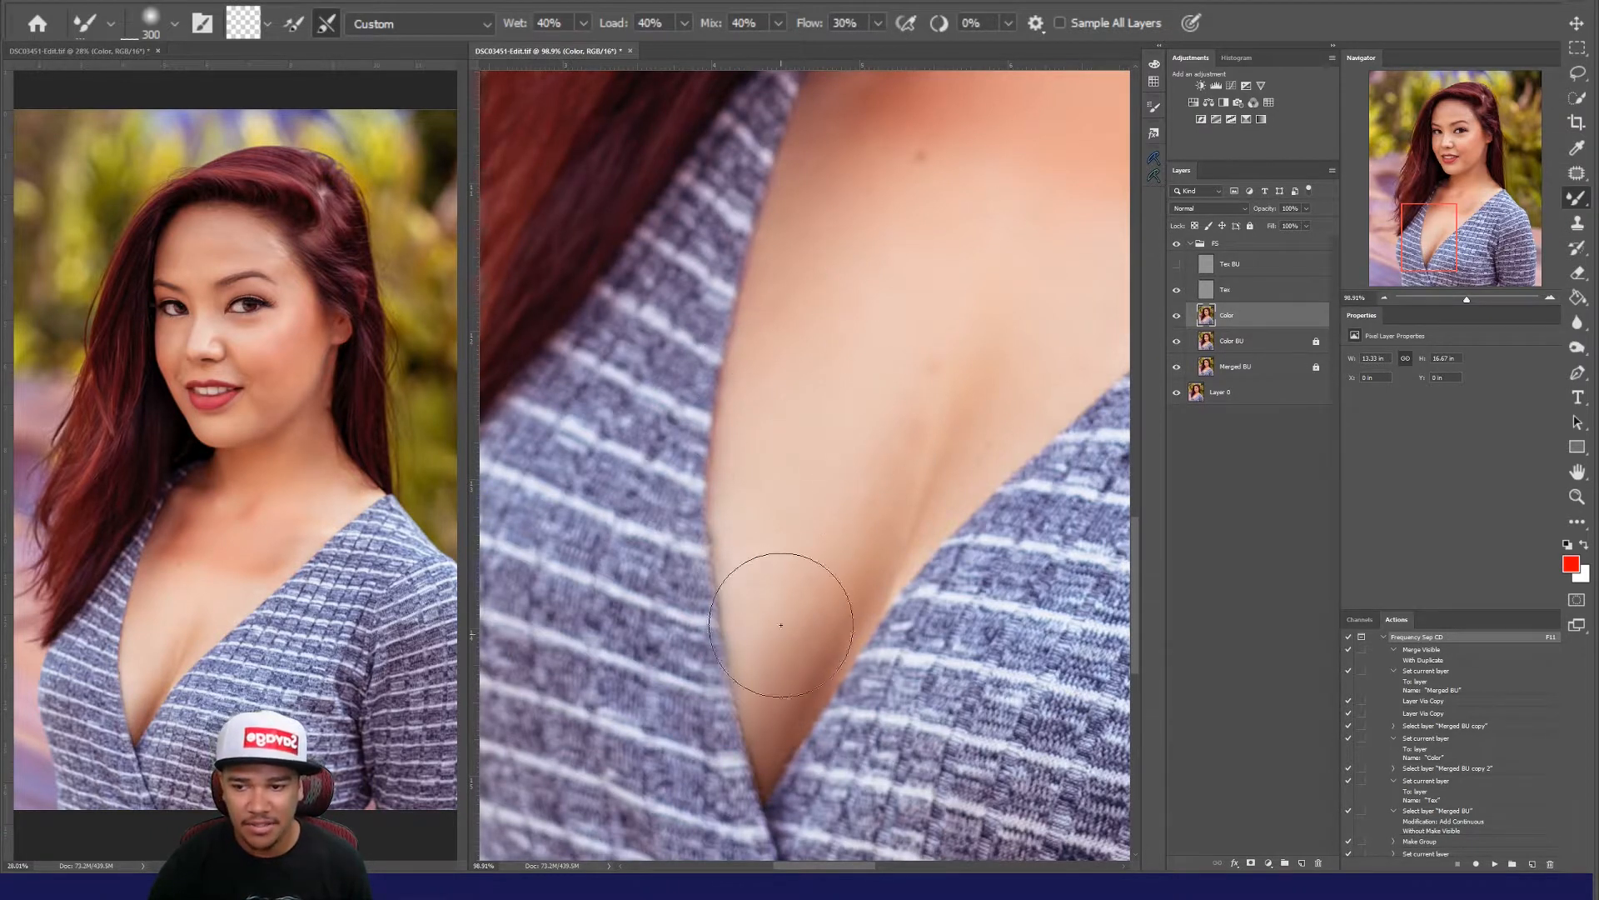
Step: Reduce the Mixer Brush to size 100 and blend the shadow in the lower neckline along the right fabric edge
key("bracketleft")
key("bracketleft")
key("bracketleft")
key("bracketleft")
key("bracketleft")
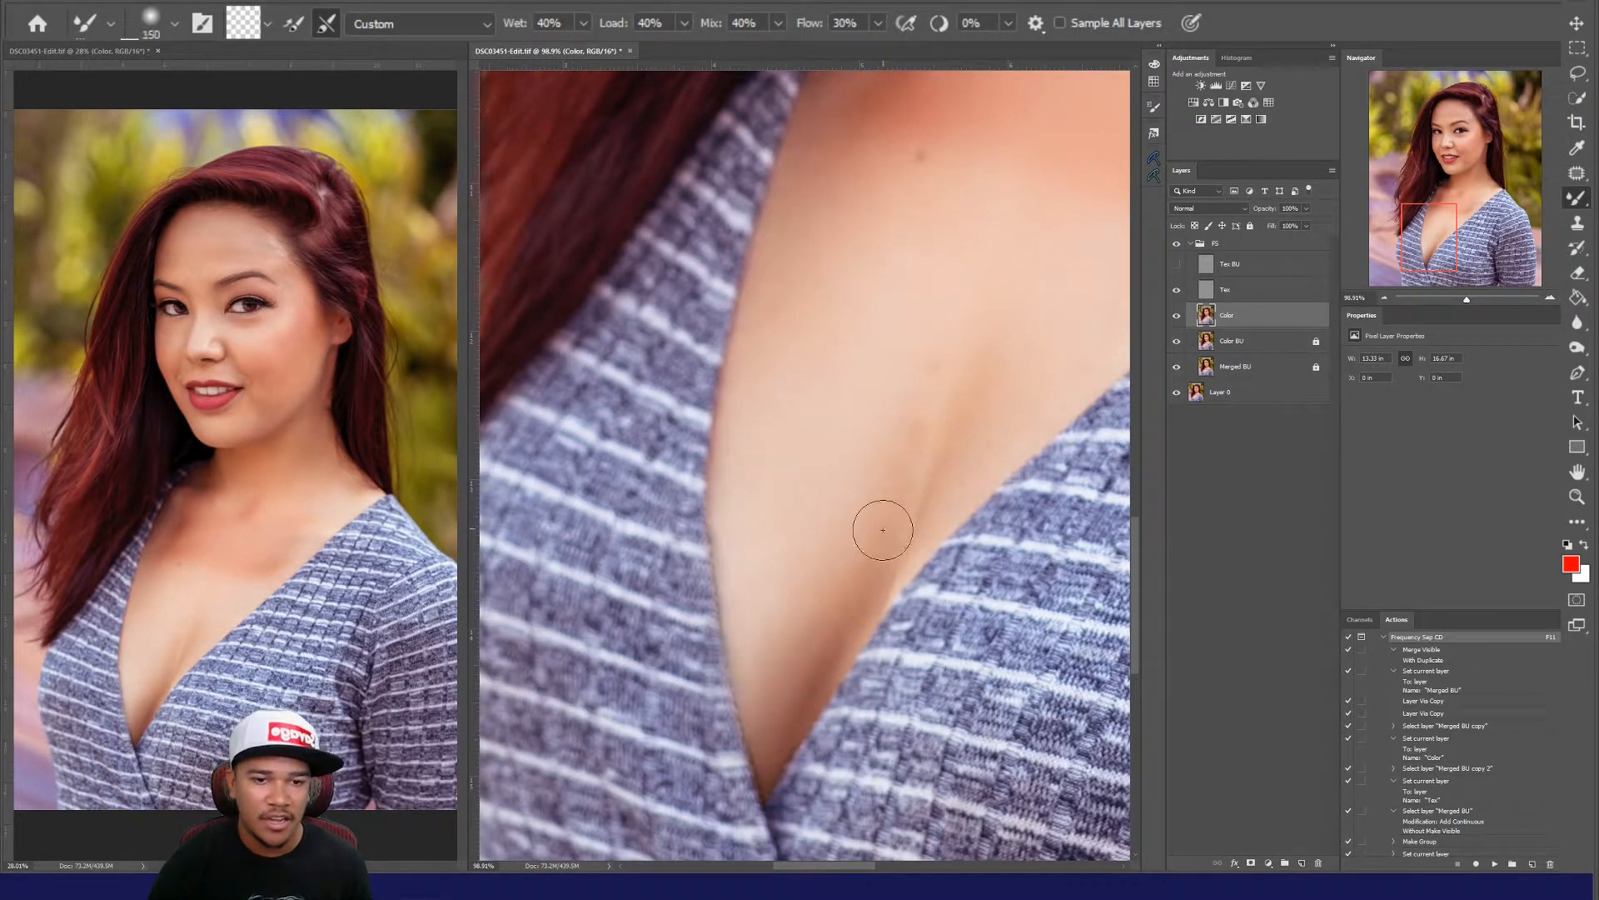
key("bracketleft")
key("bracketleft")
key("bracketleft")
key("bracketleft")
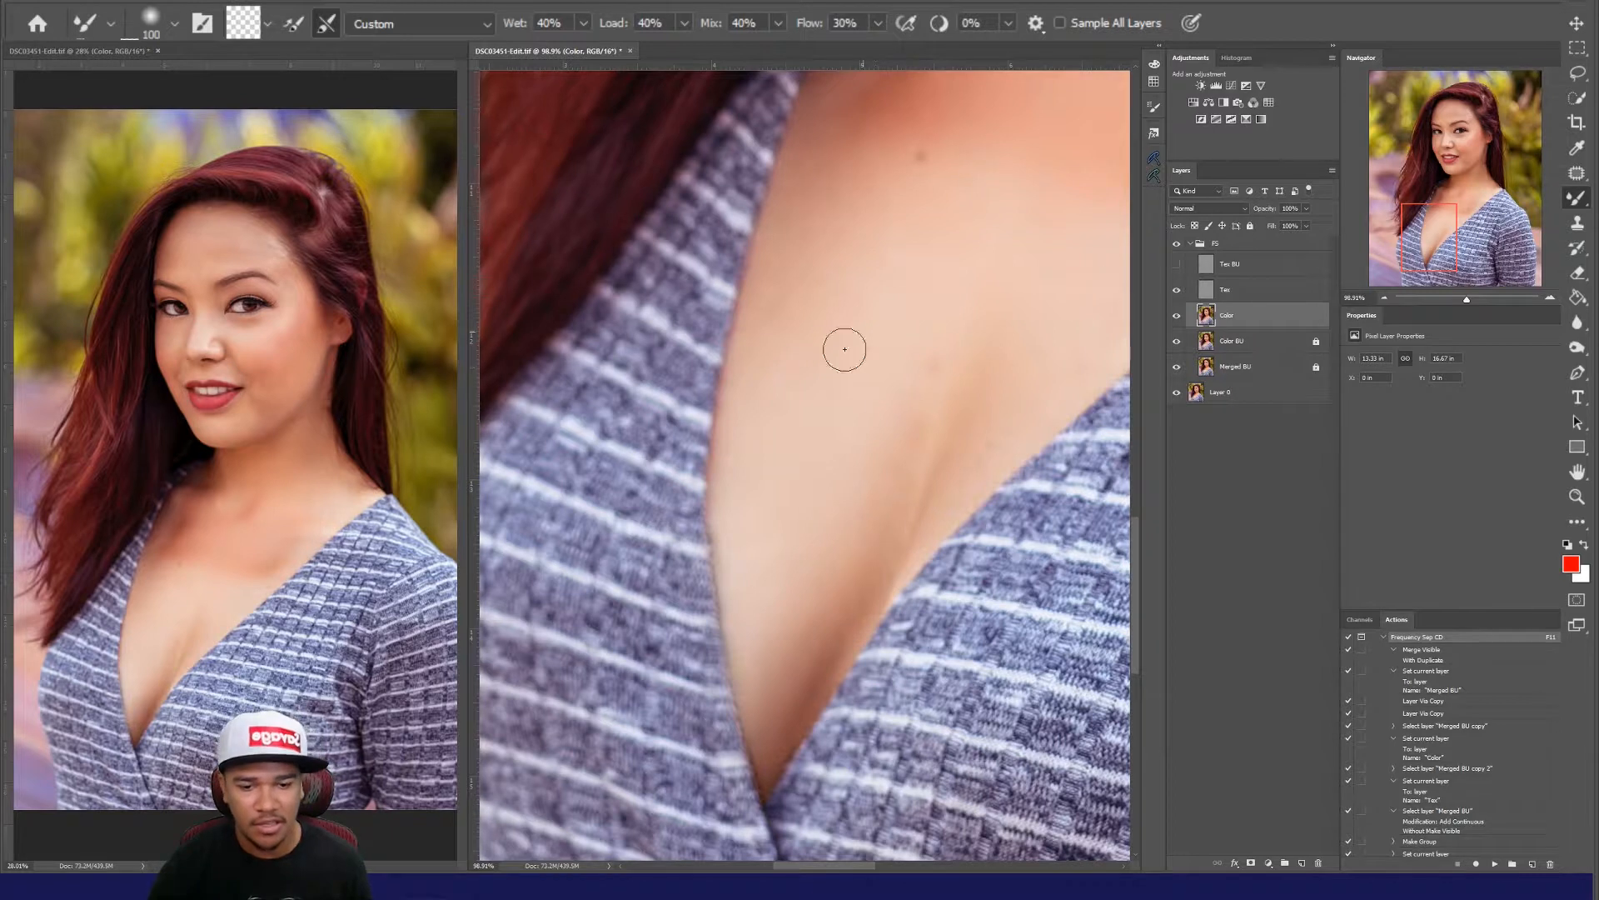
mouse_move(863, 603)
left_mouse_down()
mouse_move(857, 572)
mouse_move(910, 425)
mouse_move(857, 589)
mouse_move(908, 471)
mouse_move(883, 546)
mouse_move(819, 657)
left_mouse_up()
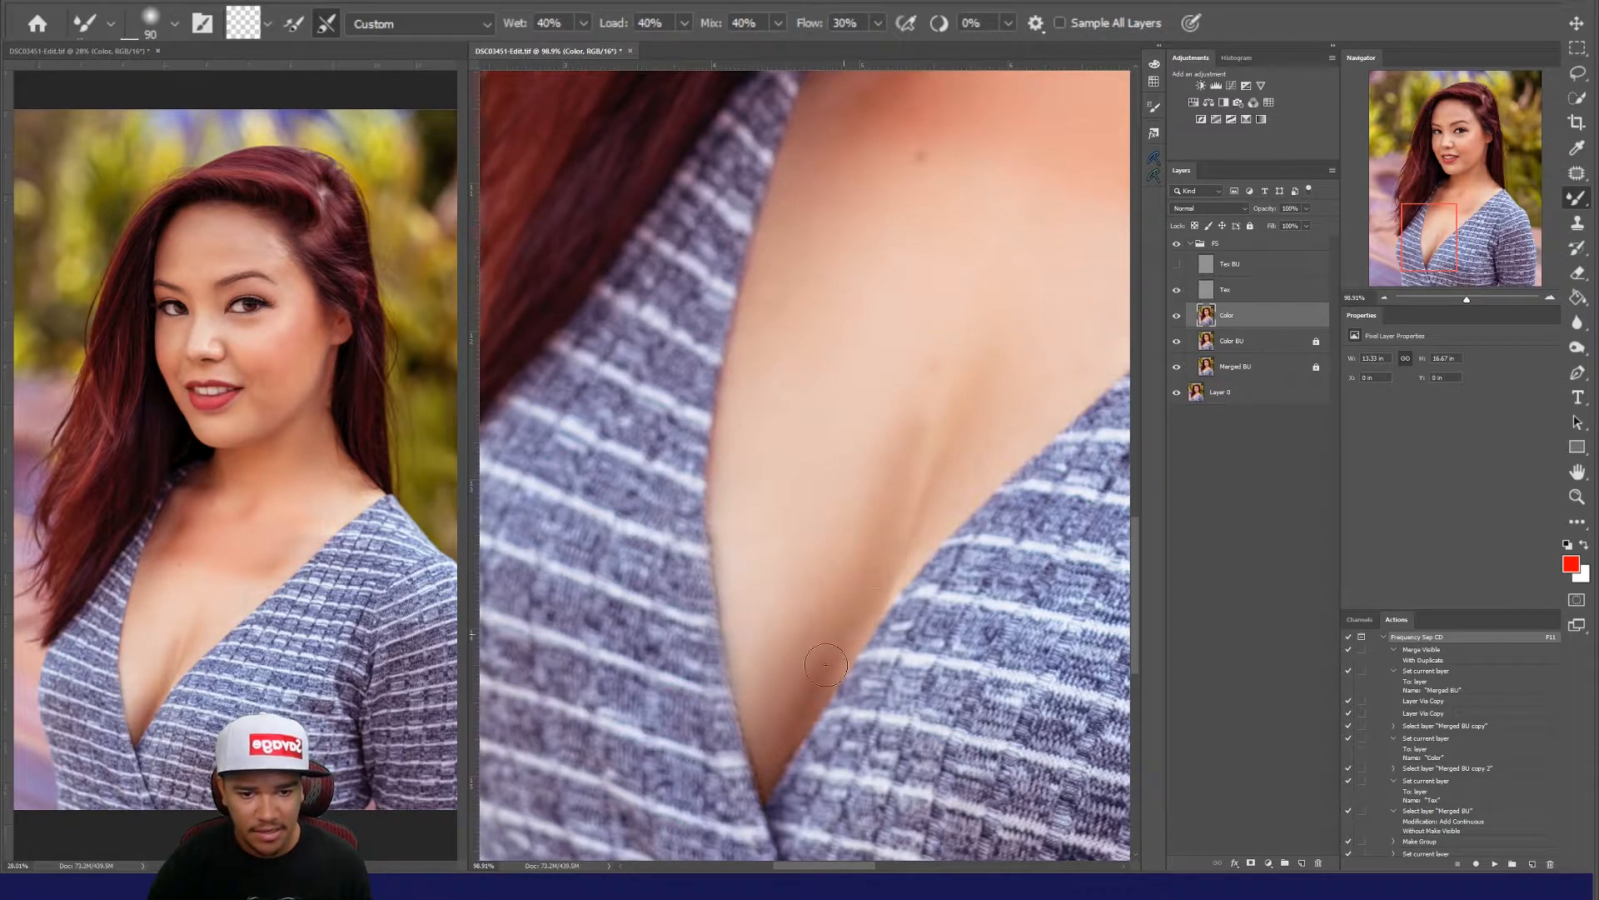
Step: Blend the shadow down the lower neckline along the right fabric edge with the Mixer Brush, enlarging it to size 100
mouse_move(902, 483)
left_mouse_down()
mouse_move(921, 418)
mouse_move(872, 583)
mouse_move(932, 415)
mouse_move(874, 589)
mouse_move(790, 751)
mouse_move(846, 619)
mouse_move(827, 663)
left_mouse_up()
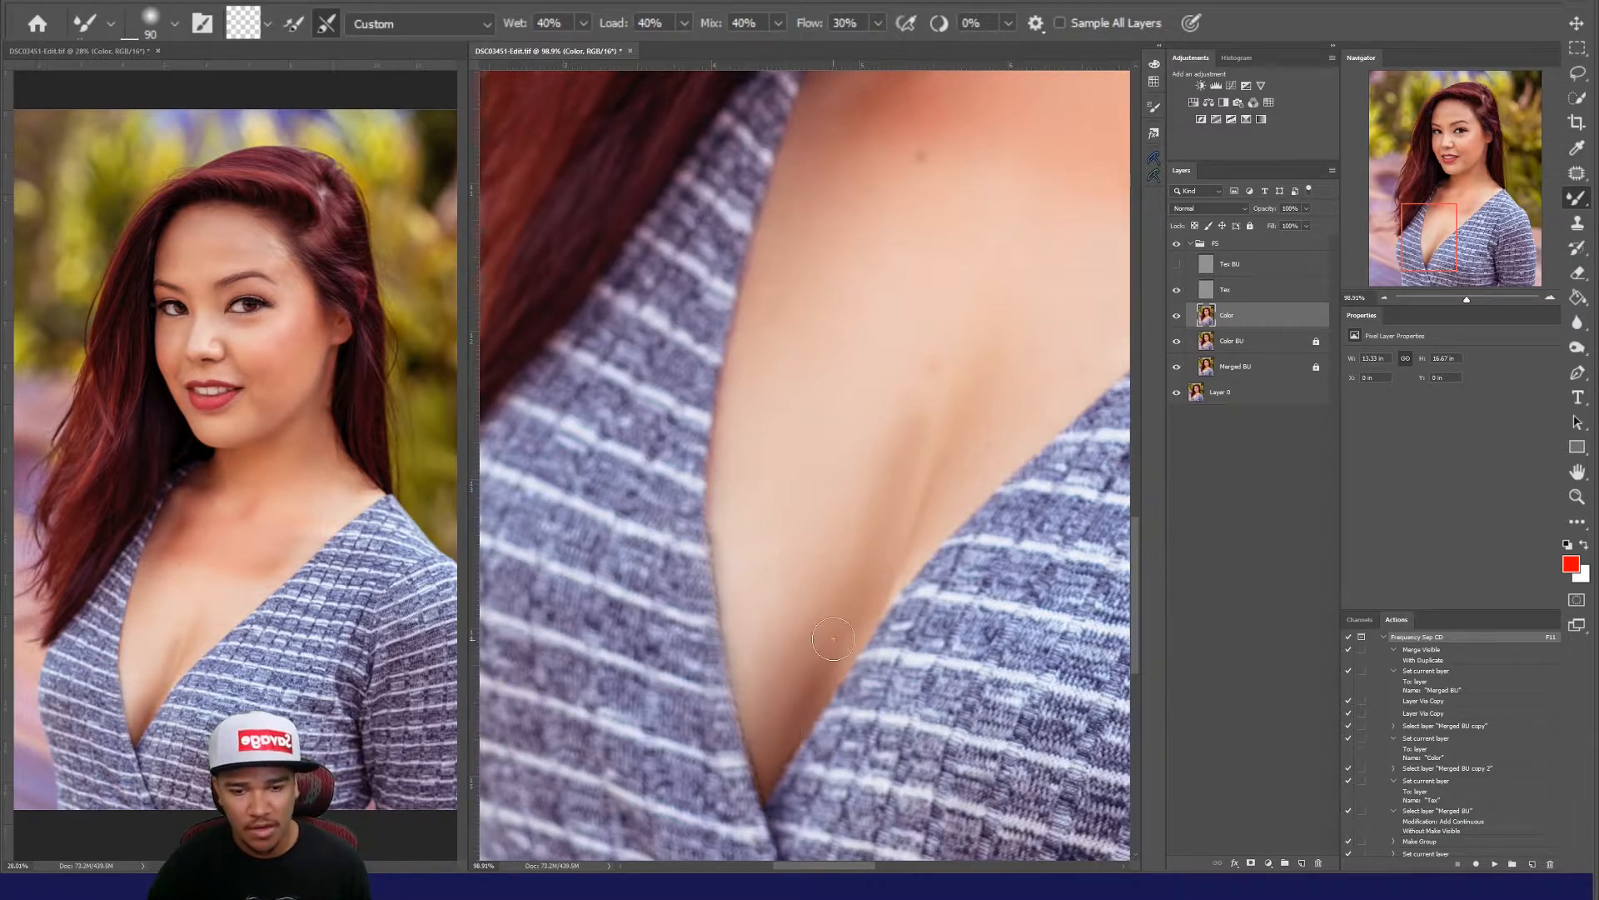
key("bracketright")
key("bracketright")
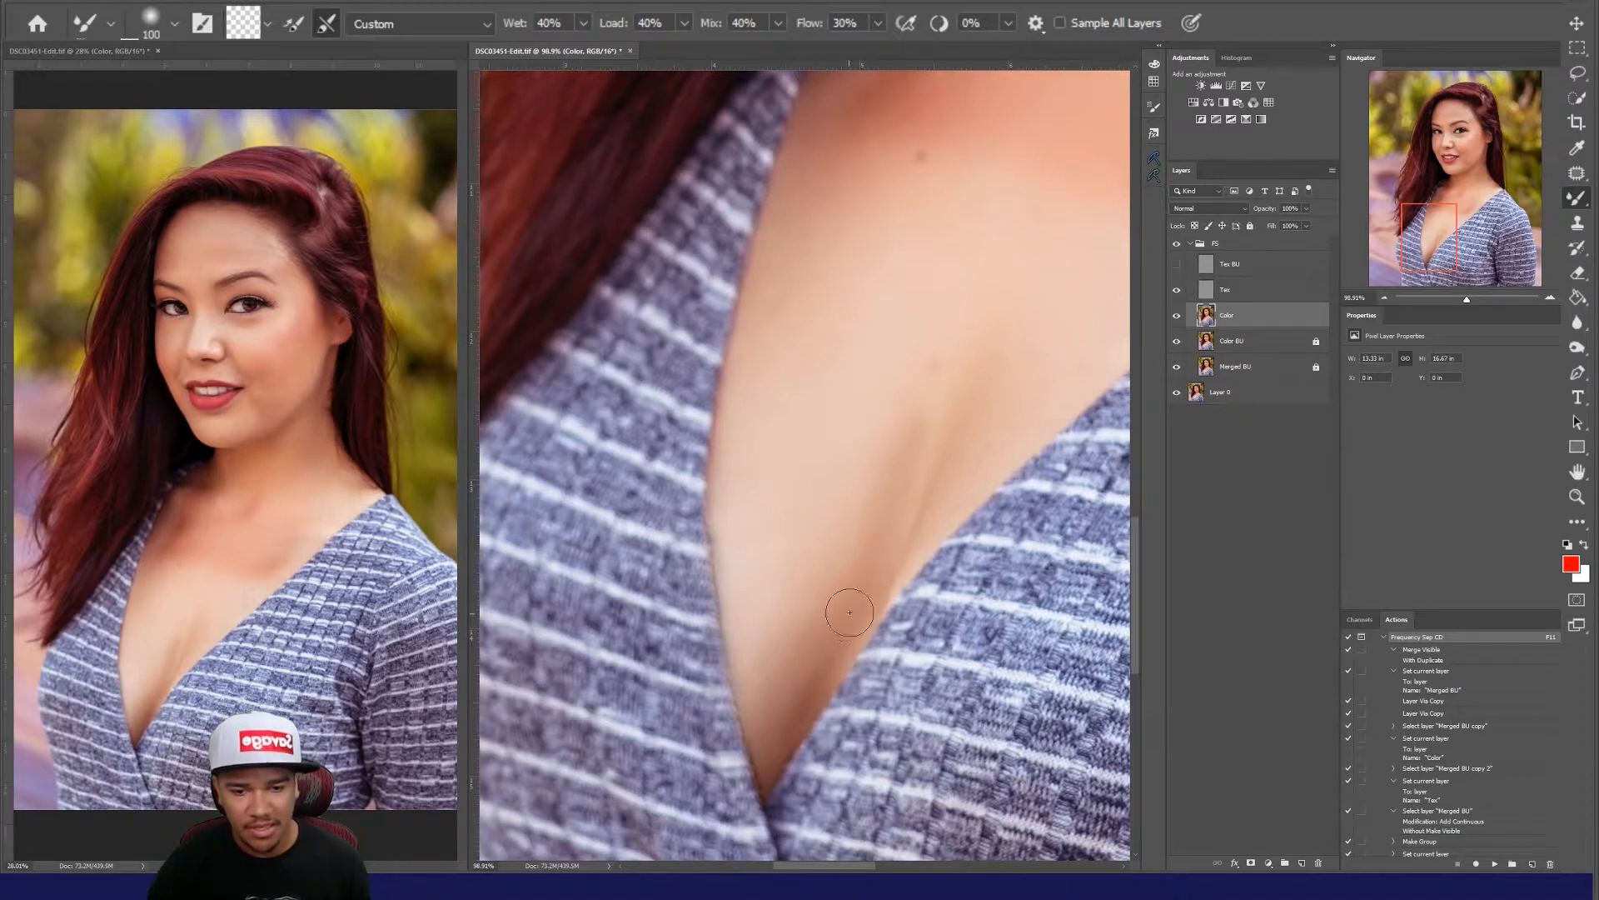
left_click_drag(827, 656, 780, 738)
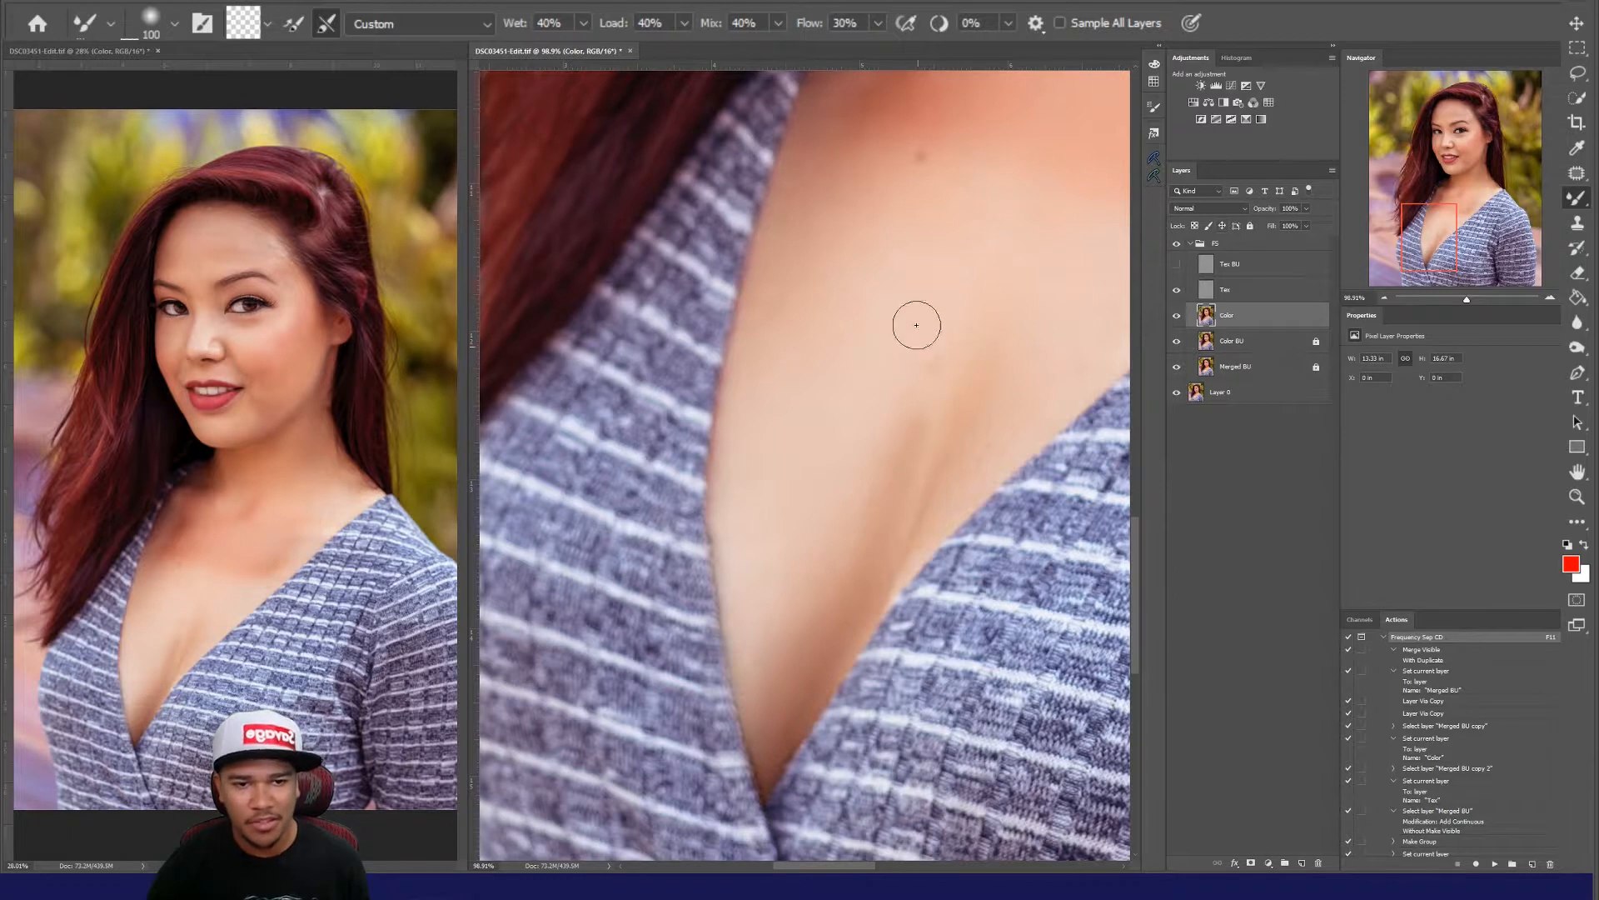
Step: Smooth the chest skin's colour with the Mixer Brush at size 200, and compare by toggling the Color layer and the frequency separation group
key("bracketright")
key("bracketright")
key("bracketright")
key("bracketright")
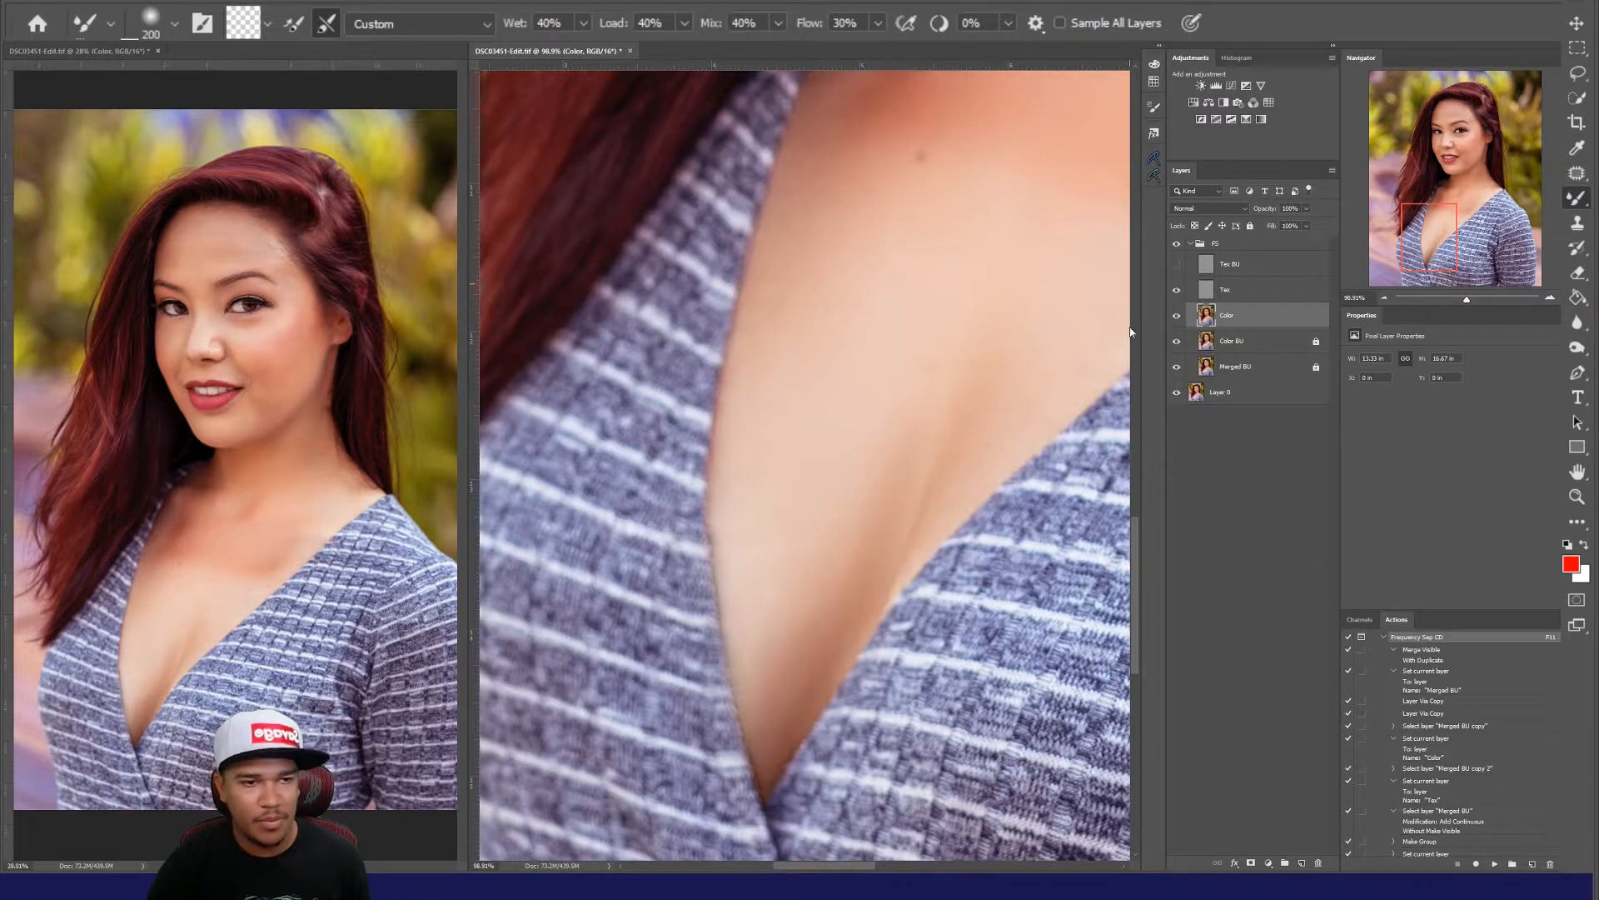
left_click(1175, 317)
left_click(1177, 319)
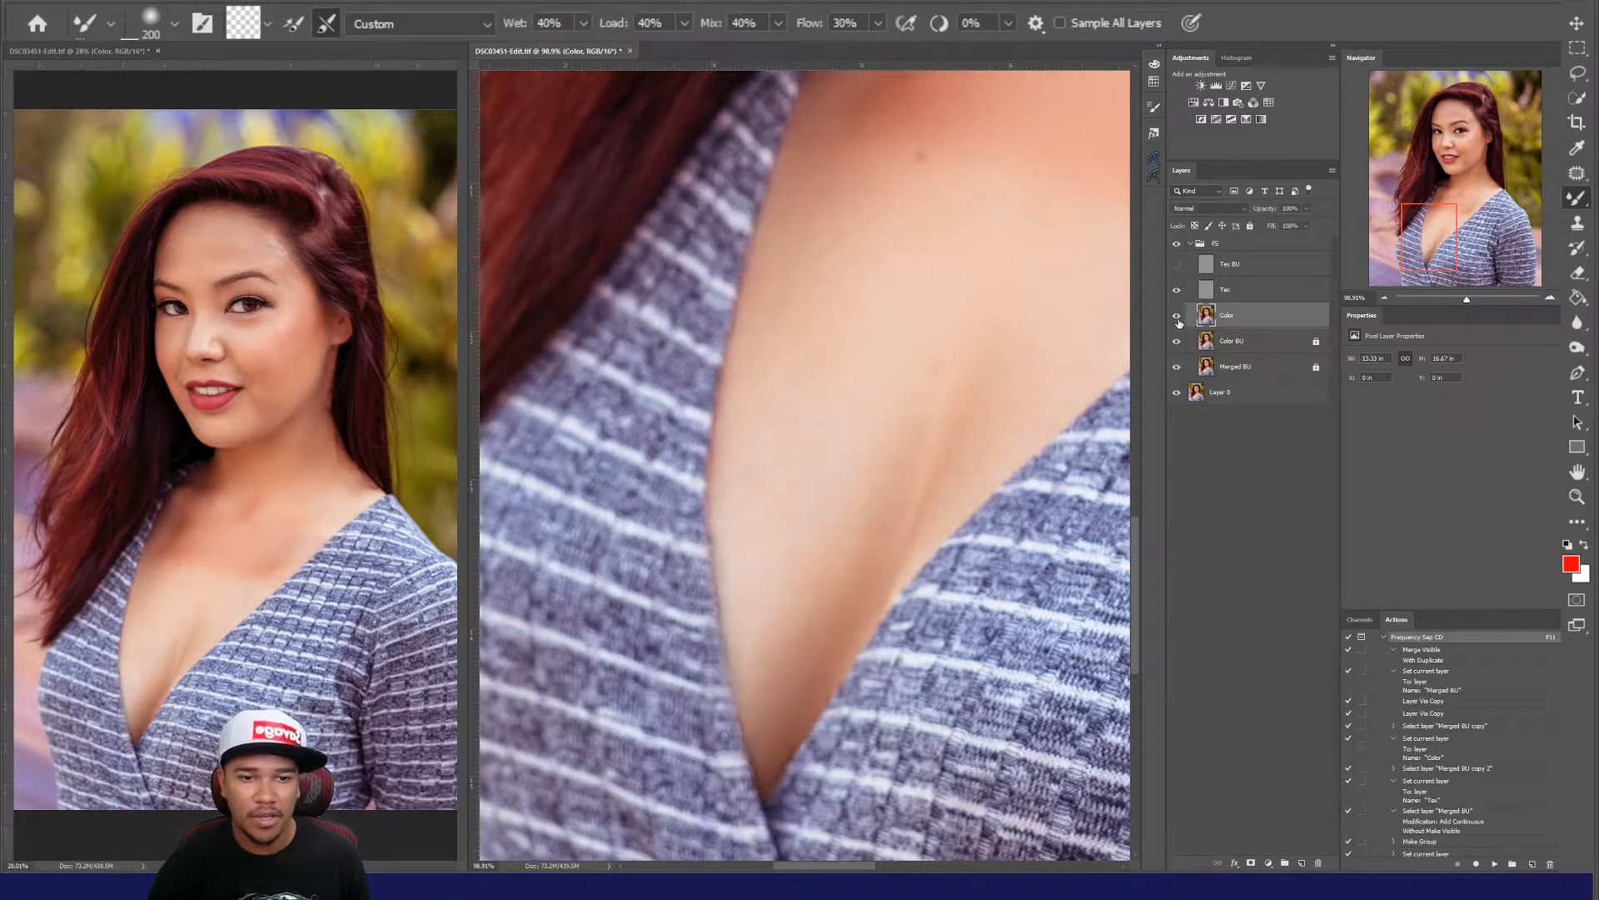
left_click(1176, 244)
left_click(1175, 243)
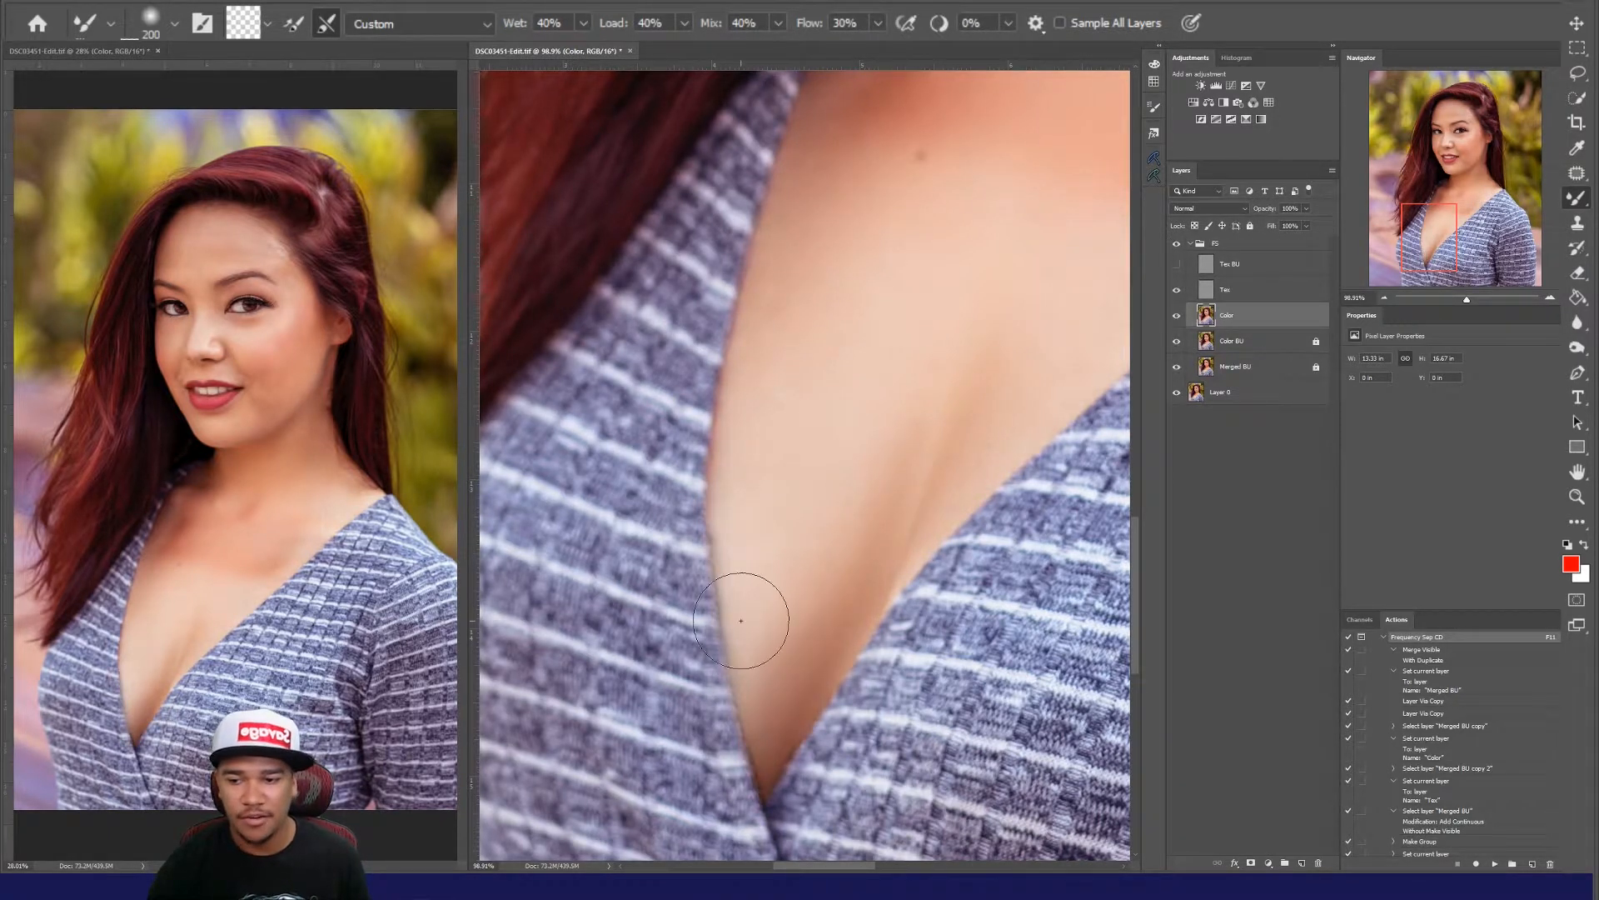
Step: Blend the reddish patches on the upper chest and collarbones with the Mixer Brush, enlarging it to 300 and 400
mouse_move(943, 296)
left_mouse_down()
mouse_move(755, 798)
mouse_move(702, 677)
left_mouse_up()
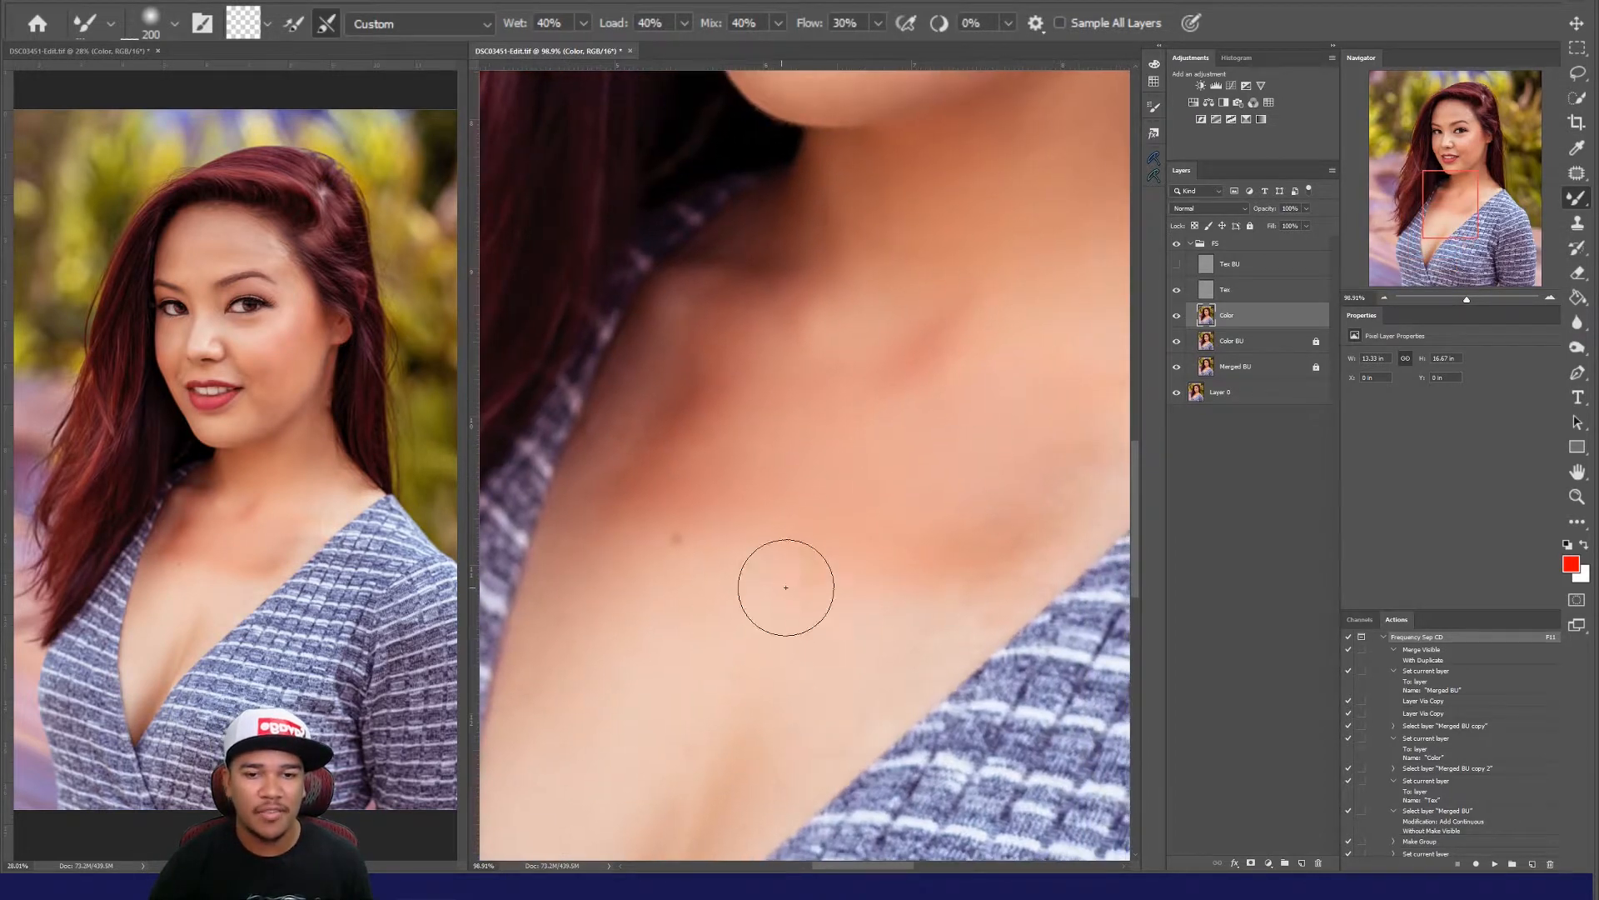
left_click_drag(783, 600, 748, 606)
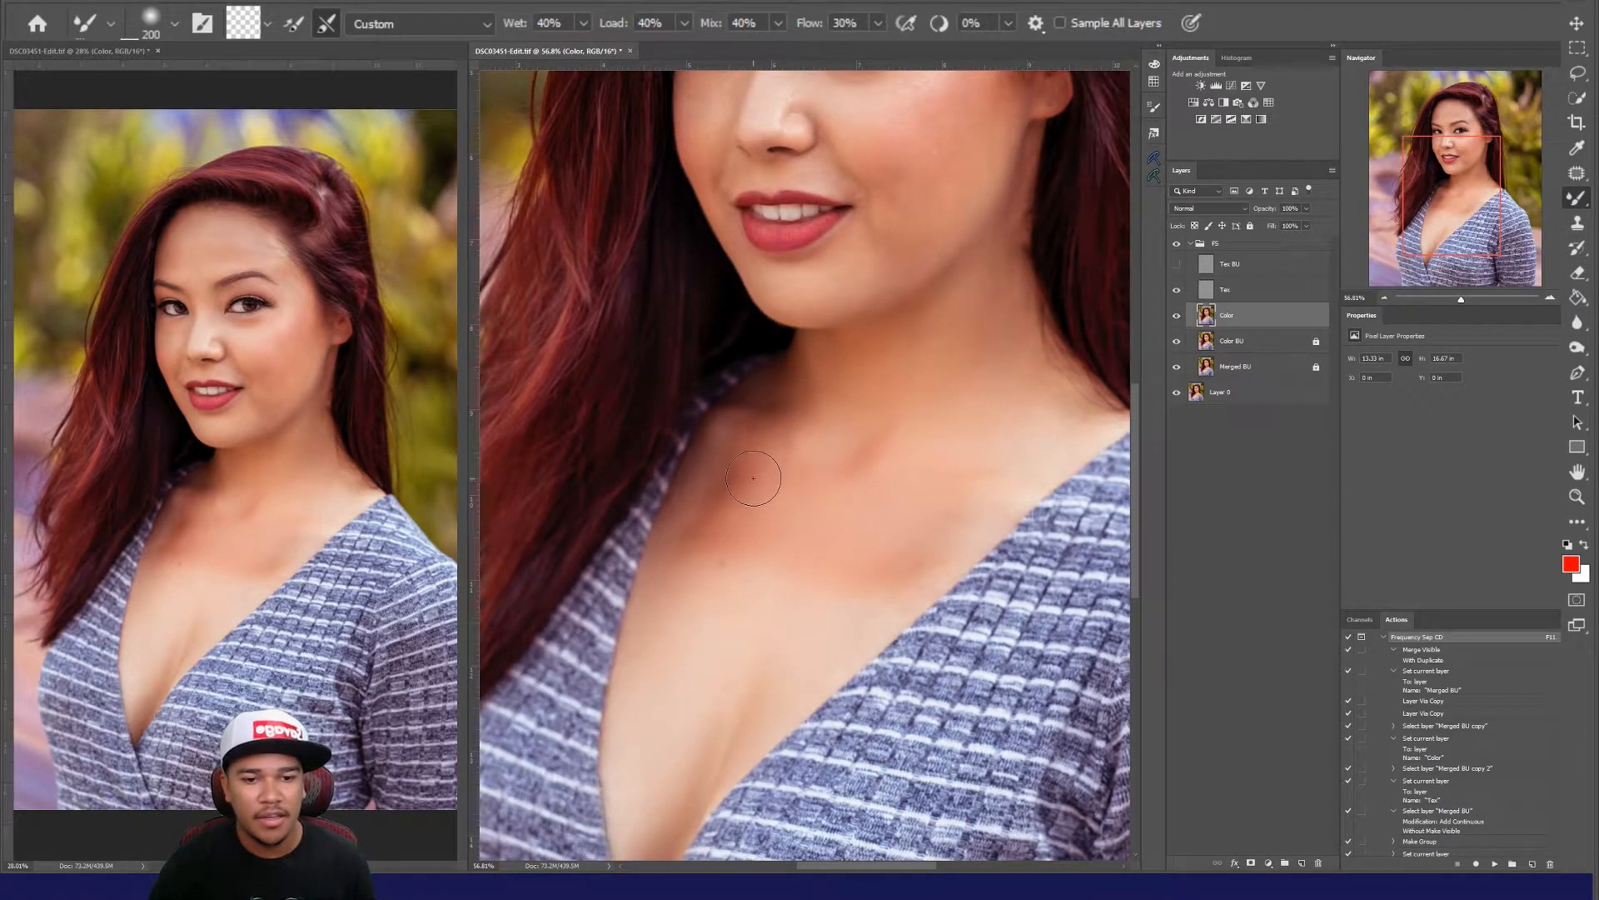
left_click_drag(722, 498, 778, 500)
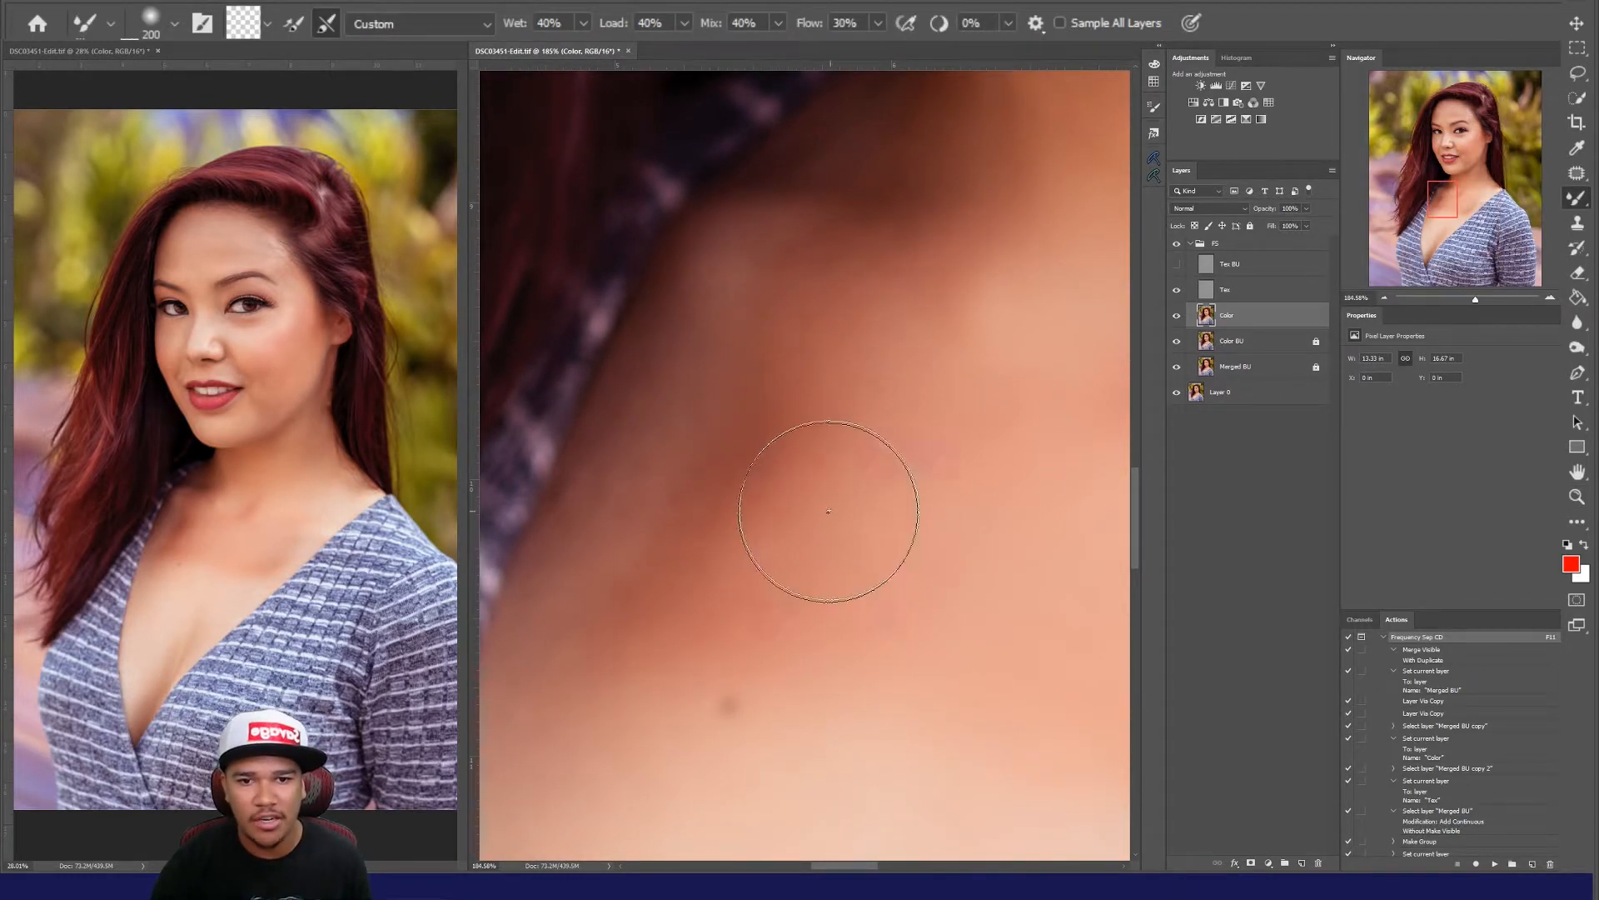
left_click_drag(834, 502, 780, 510)
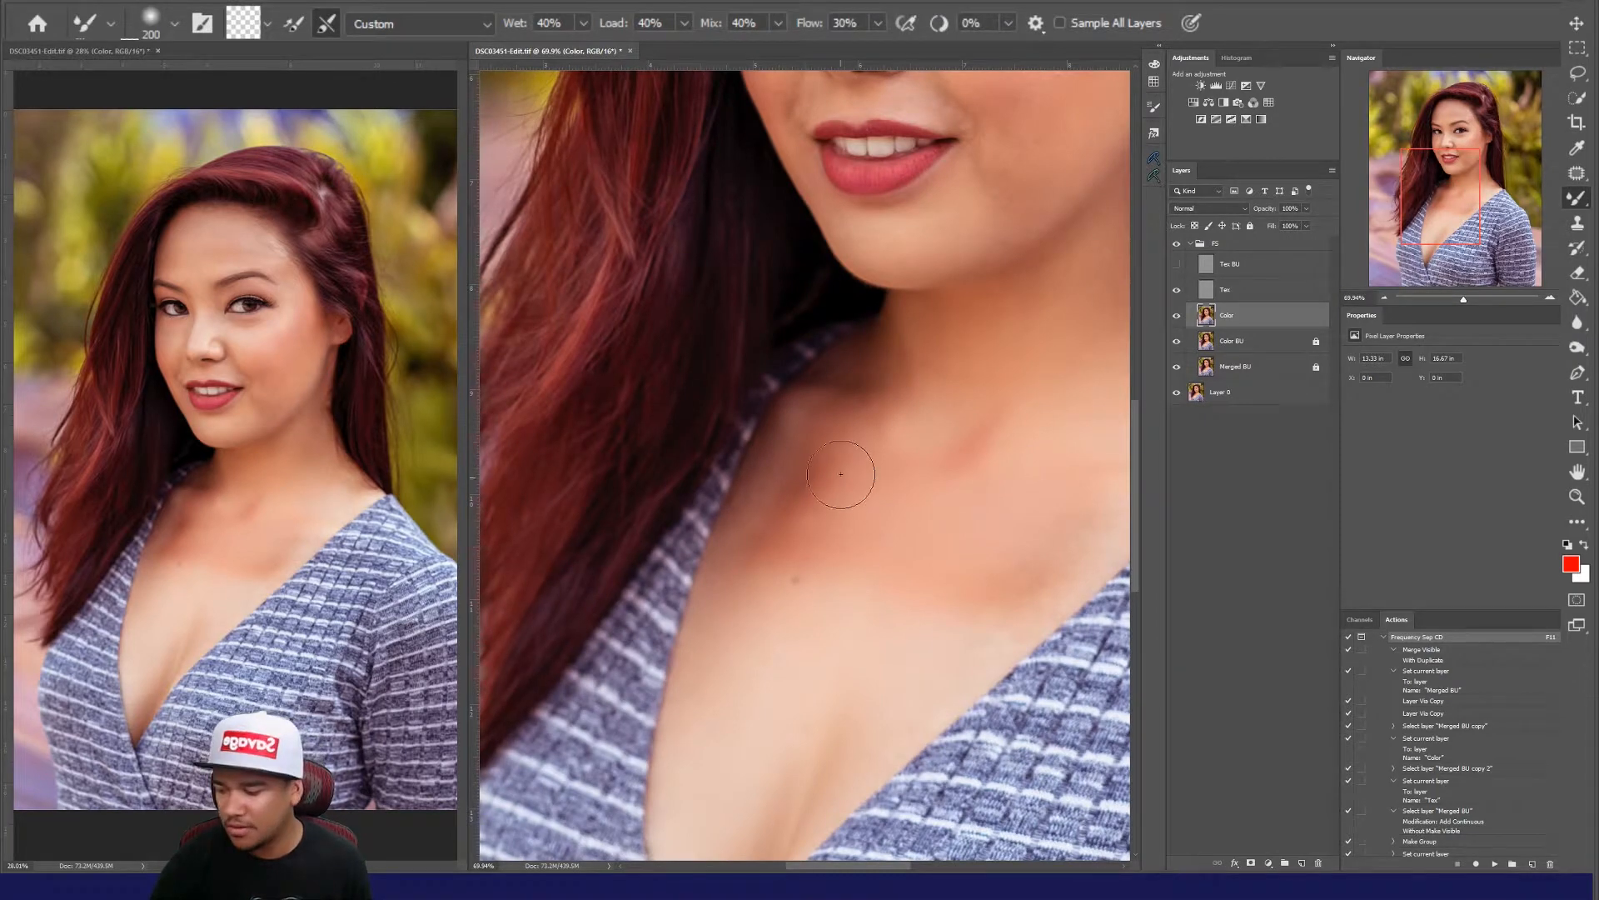
key("bracketright")
key("bracketright")
key("bracketright")
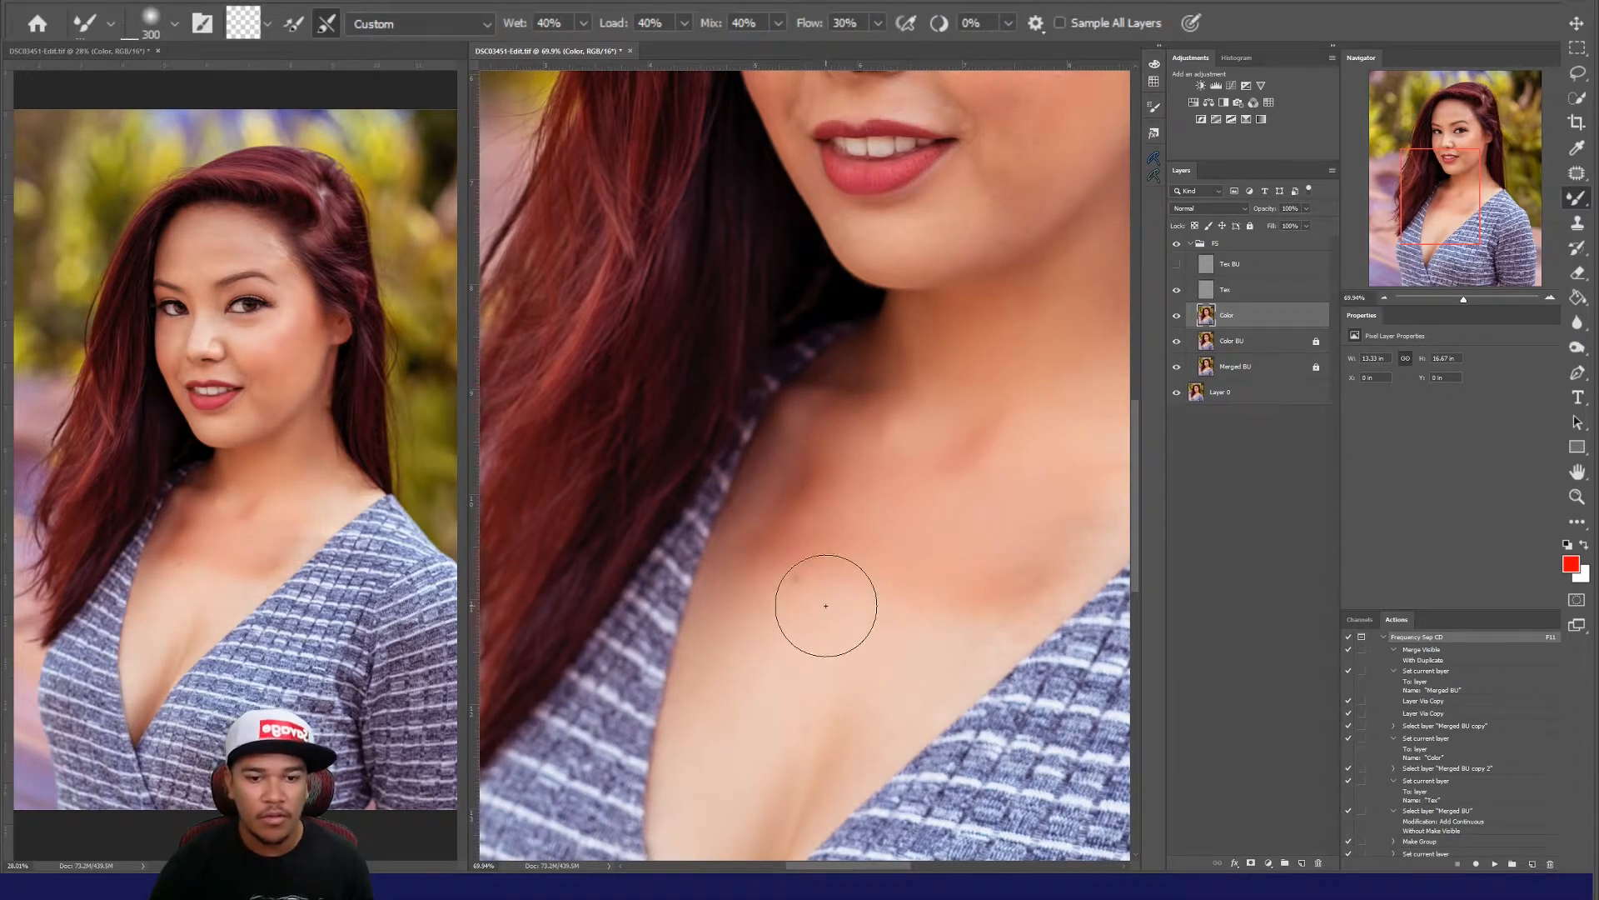
scroll(834, 592, "down", 1)
left_click_drag(870, 541, 855, 540)
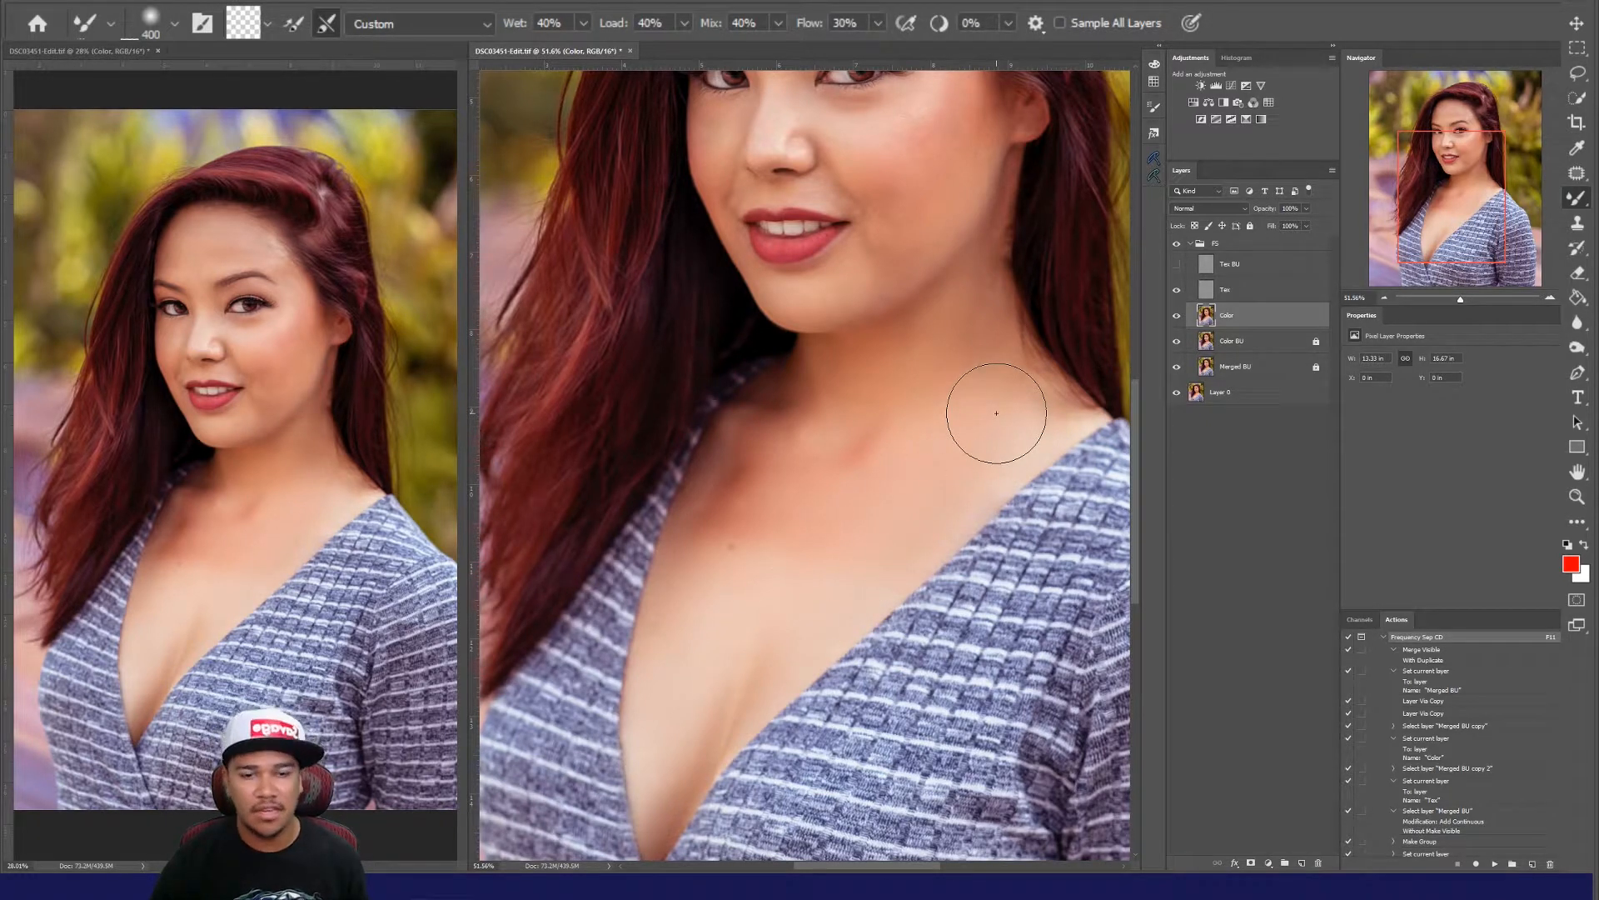
mouse_move(753, 475)
left_mouse_down()
mouse_move(683, 614)
mouse_move(744, 459)
mouse_move(747, 518)
mouse_move(687, 608)
mouse_move(708, 519)
mouse_move(801, 455)
left_mouse_up()
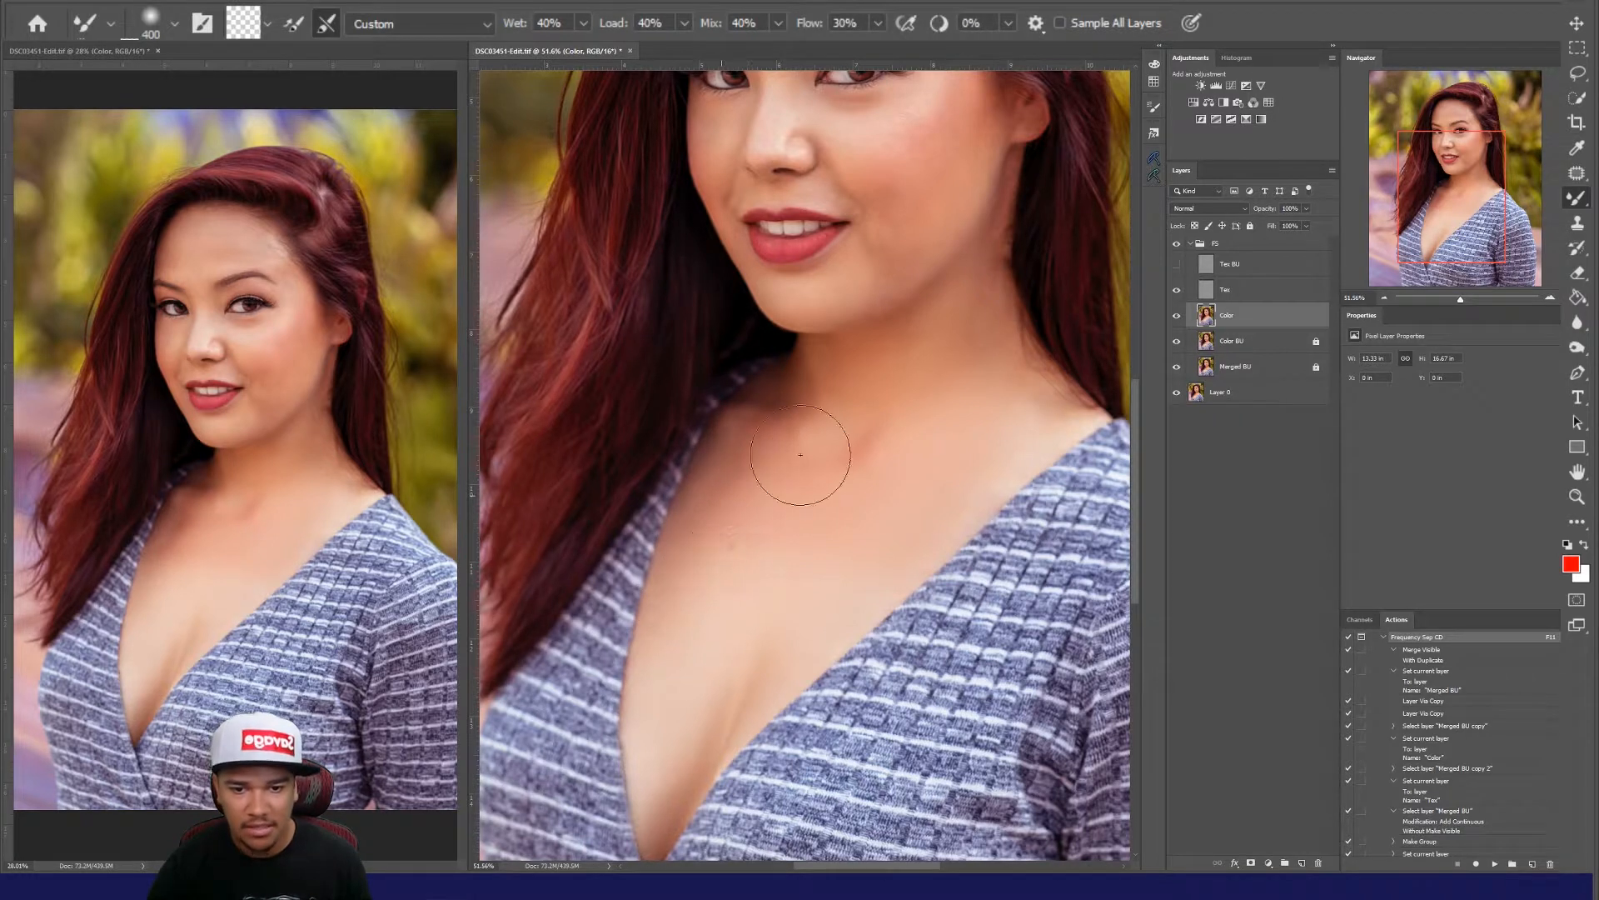
Step: Even out the skin colour from the neckline up to the right shoulder with broad Mixer Brush strokes, enlarging the brush to 500
key("bracketleft")
key("bracketleft")
mouse_move(688, 594)
left_mouse_down()
mouse_move(721, 488)
mouse_move(719, 555)
mouse_move(667, 647)
mouse_move(693, 528)
mouse_move(821, 454)
mouse_move(721, 640)
mouse_move(738, 548)
mouse_move(852, 445)
left_mouse_up()
key("bracketright")
key("bracketright")
key("bracketright")
mouse_move(724, 596)
left_mouse_down()
mouse_move(783, 487)
mouse_move(728, 618)
mouse_move(846, 523)
mouse_move(832, 588)
mouse_move(988, 431)
left_mouse_up()
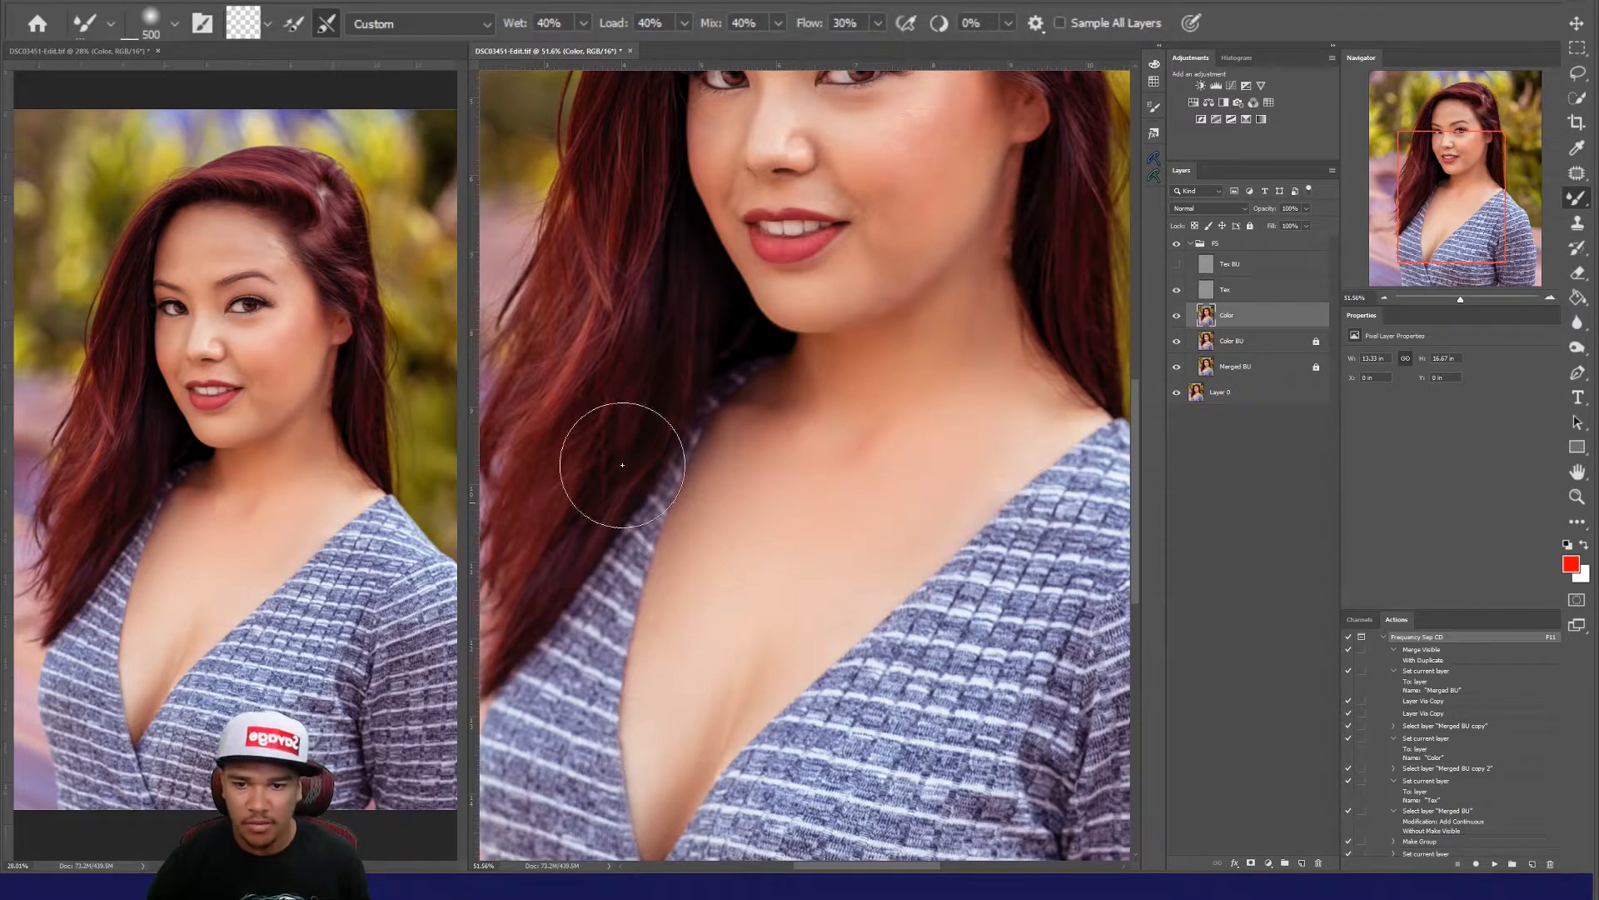
Step: Reduce the Mixer Brush to 400 and 300 and blend the chest skin near the left hair and fabric edge
key("bracketleft")
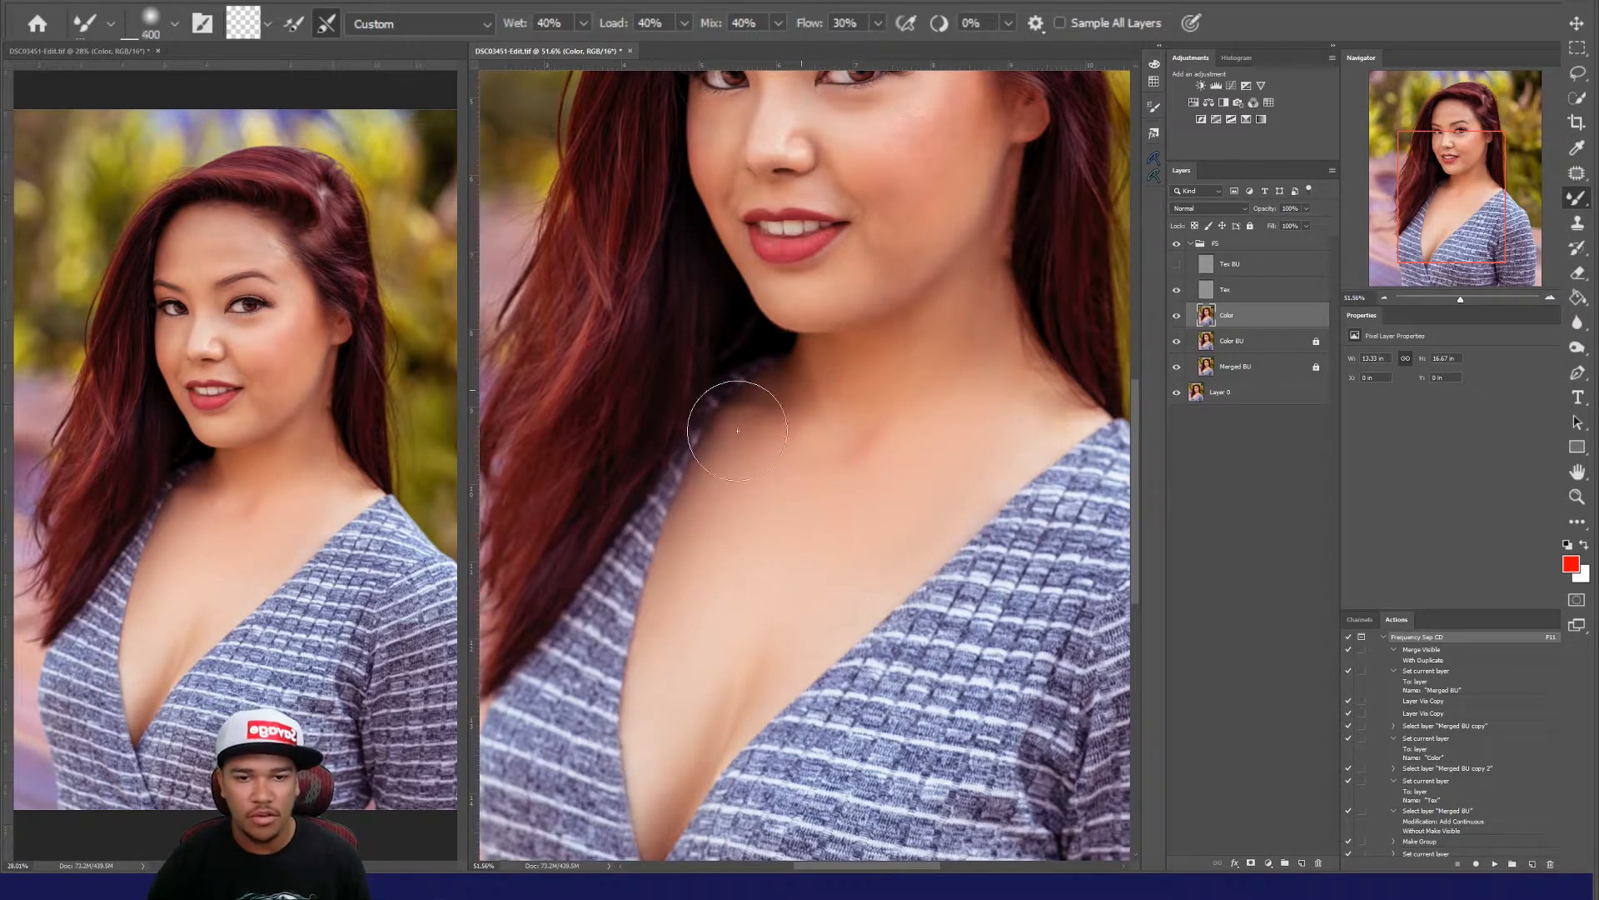
key("bracketleft")
key("bracketleft")
key("bracketleft")
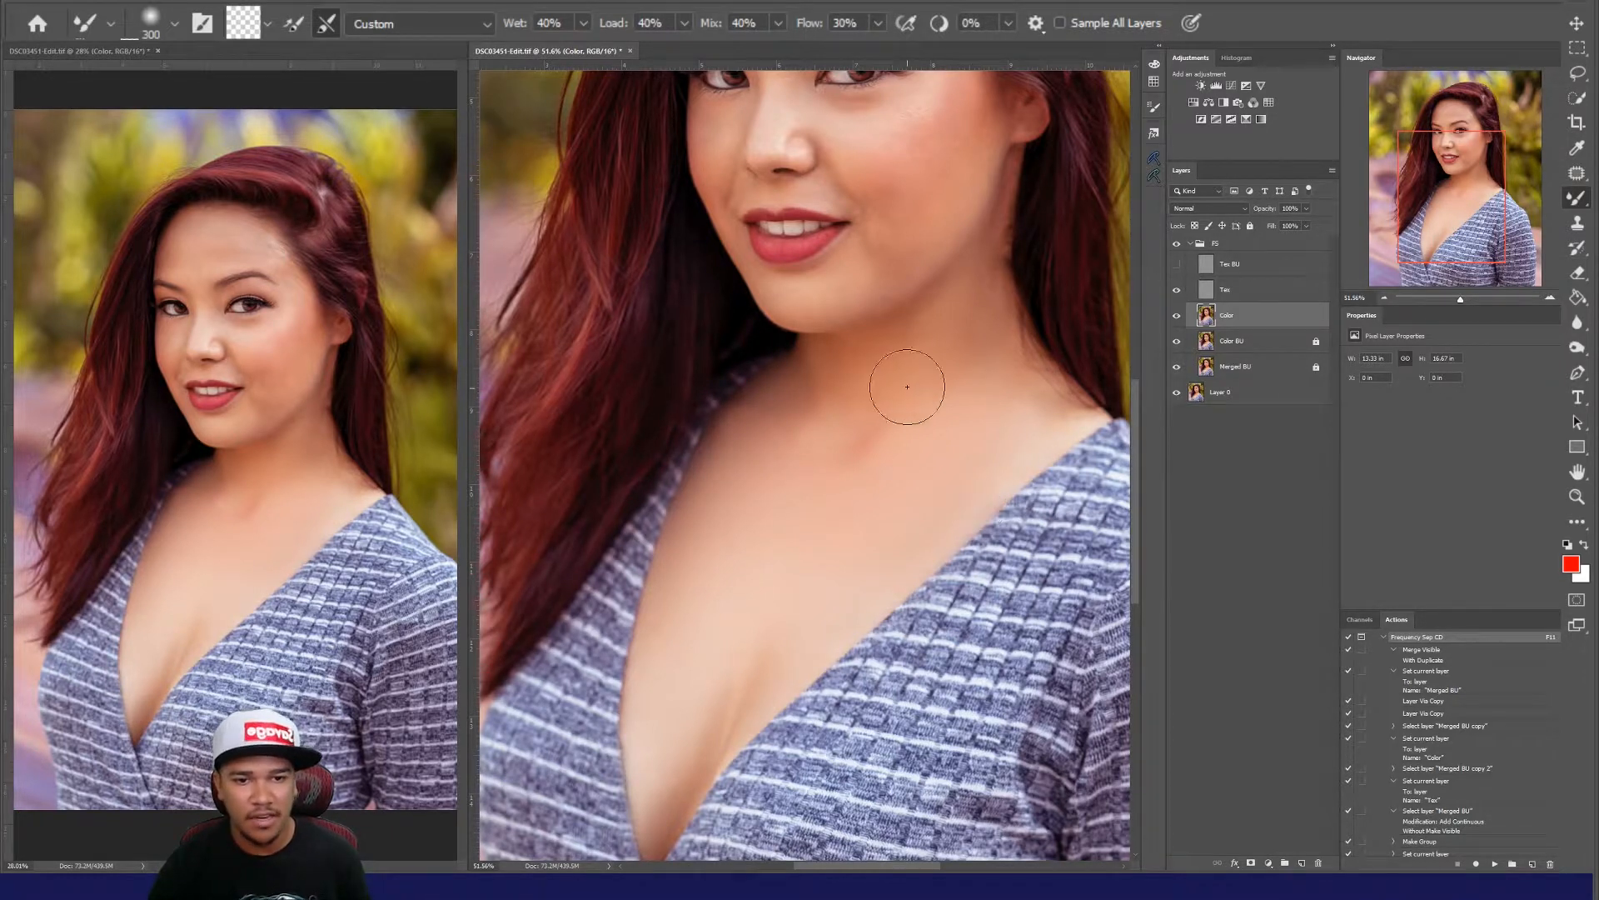
Step: Blend the skin tones between the neck and the collarbones with the Mixer Brush enlarged to size 400
key("bracketright")
key("bracketright")
key("bracketright")
mouse_move(845, 463)
left_mouse_down()
mouse_move(915, 382)
mouse_move(883, 356)
mouse_move(921, 327)
mouse_move(813, 379)
mouse_move(880, 380)
mouse_move(929, 520)
mouse_move(909, 417)
mouse_move(848, 356)
mouse_move(824, 498)
mouse_move(851, 385)
mouse_move(811, 380)
mouse_move(876, 359)
left_mouse_up()
mouse_move(836, 305)
left_mouse_down()
mouse_move(943, 484)
mouse_move(906, 370)
mouse_move(857, 340)
mouse_move(885, 407)
mouse_move(852, 463)
mouse_move(795, 464)
mouse_move(818, 374)
mouse_move(821, 474)
mouse_move(888, 425)
mouse_move(873, 462)
mouse_move(842, 475)
mouse_move(788, 439)
mouse_move(893, 426)
mouse_move(807, 434)
left_mouse_up()
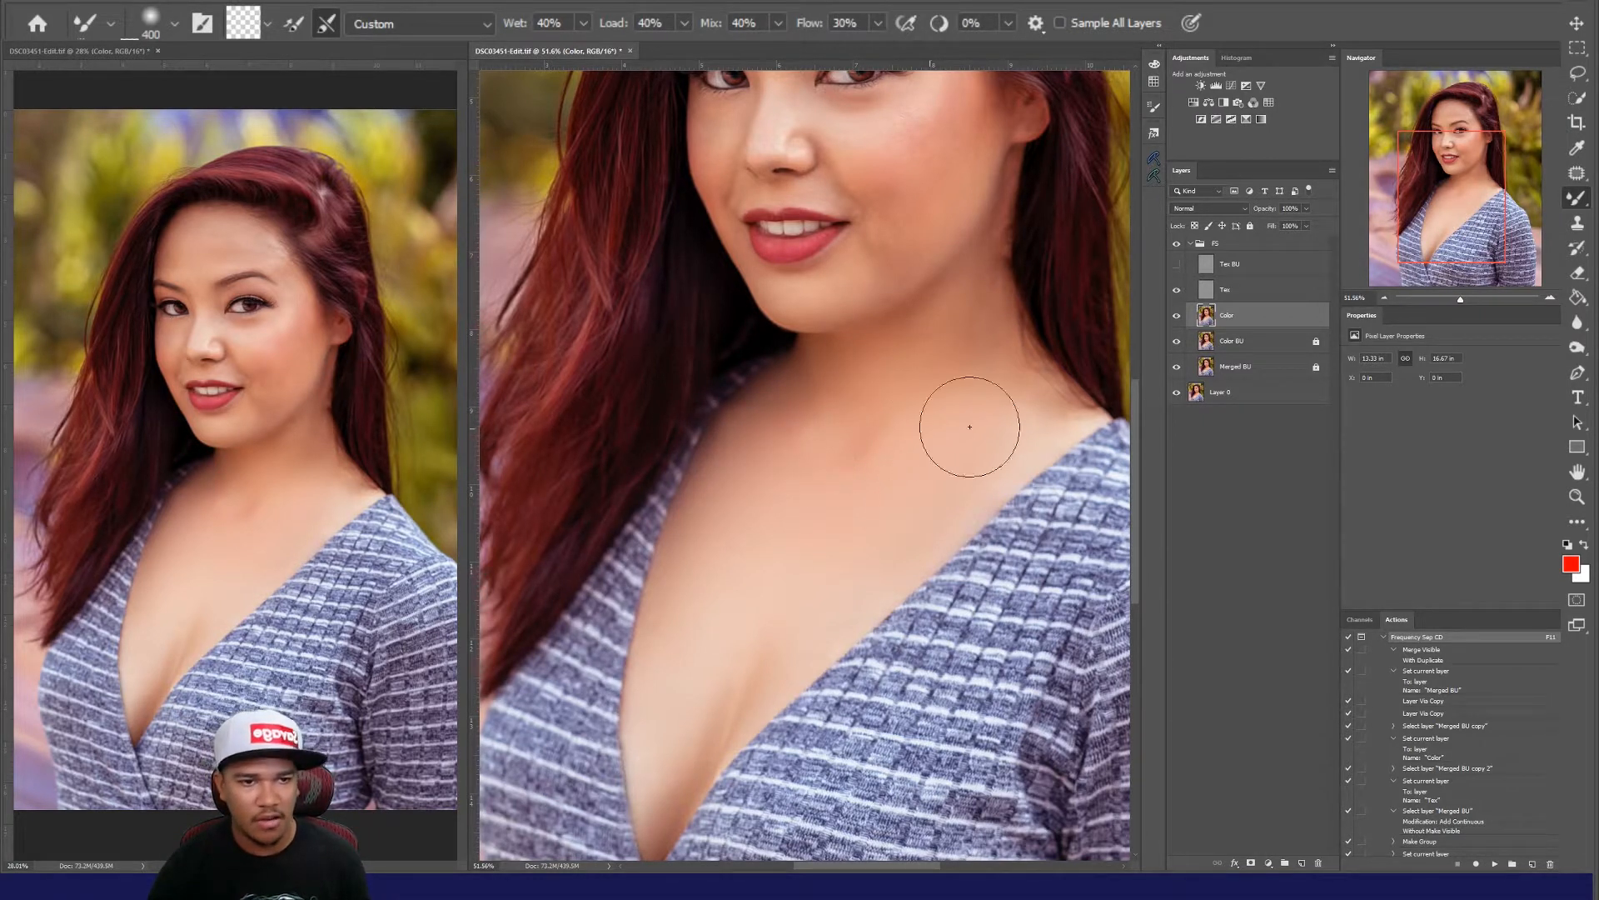
Step: Collapse the frequency separation group, add a Curves adjustment above it that darkens the midtones, and invert its mask to black
left_click(1191, 245)
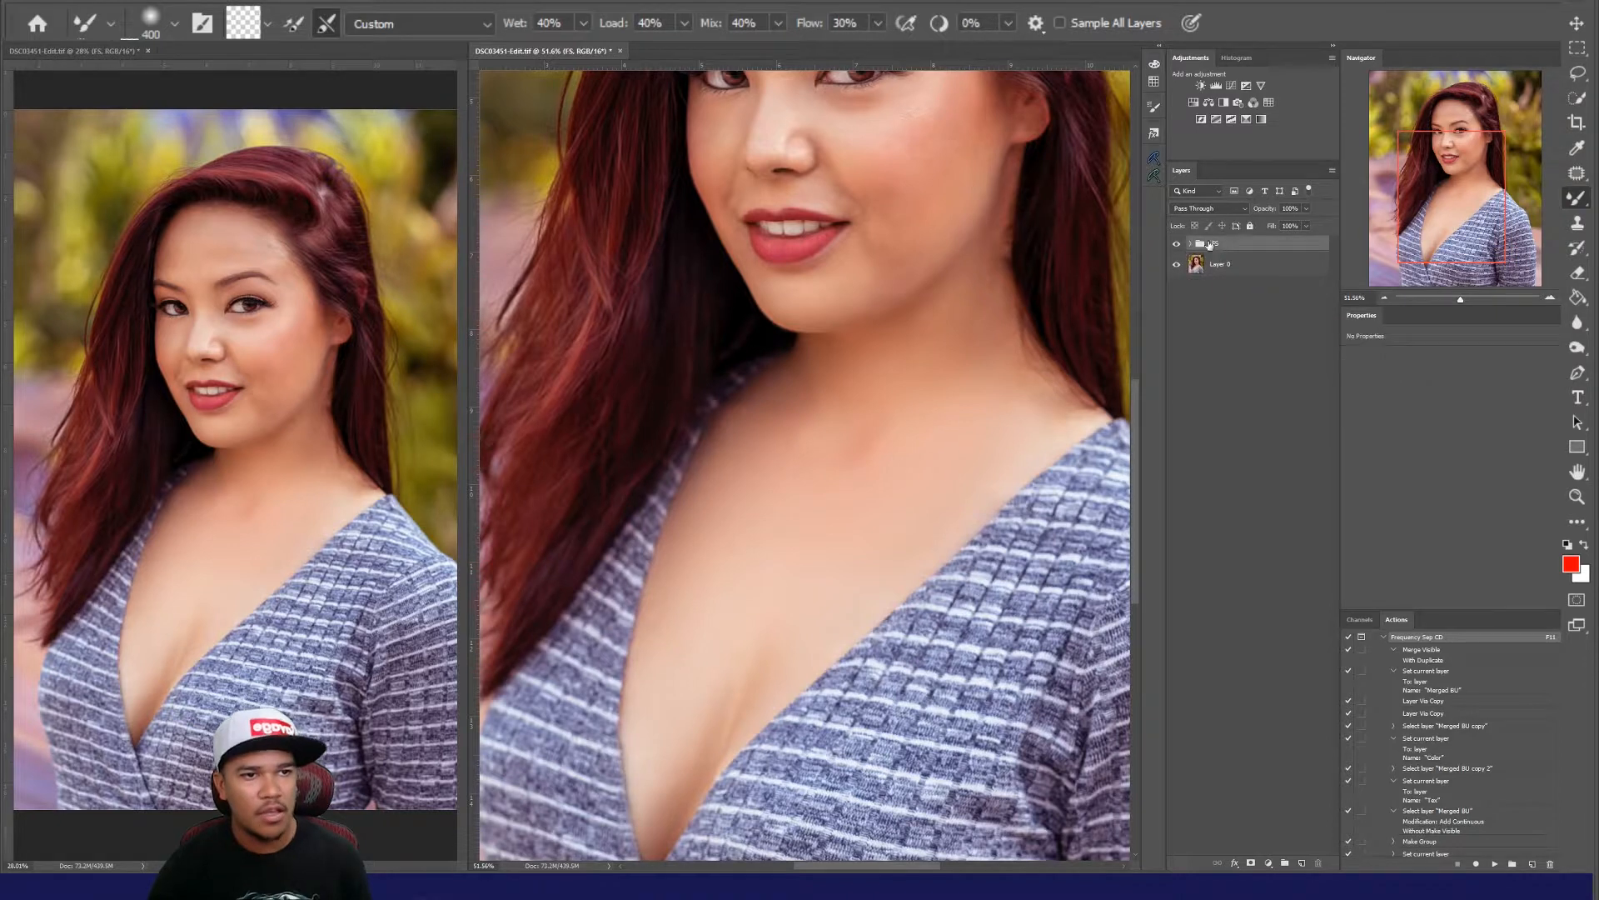
left_click(1233, 85)
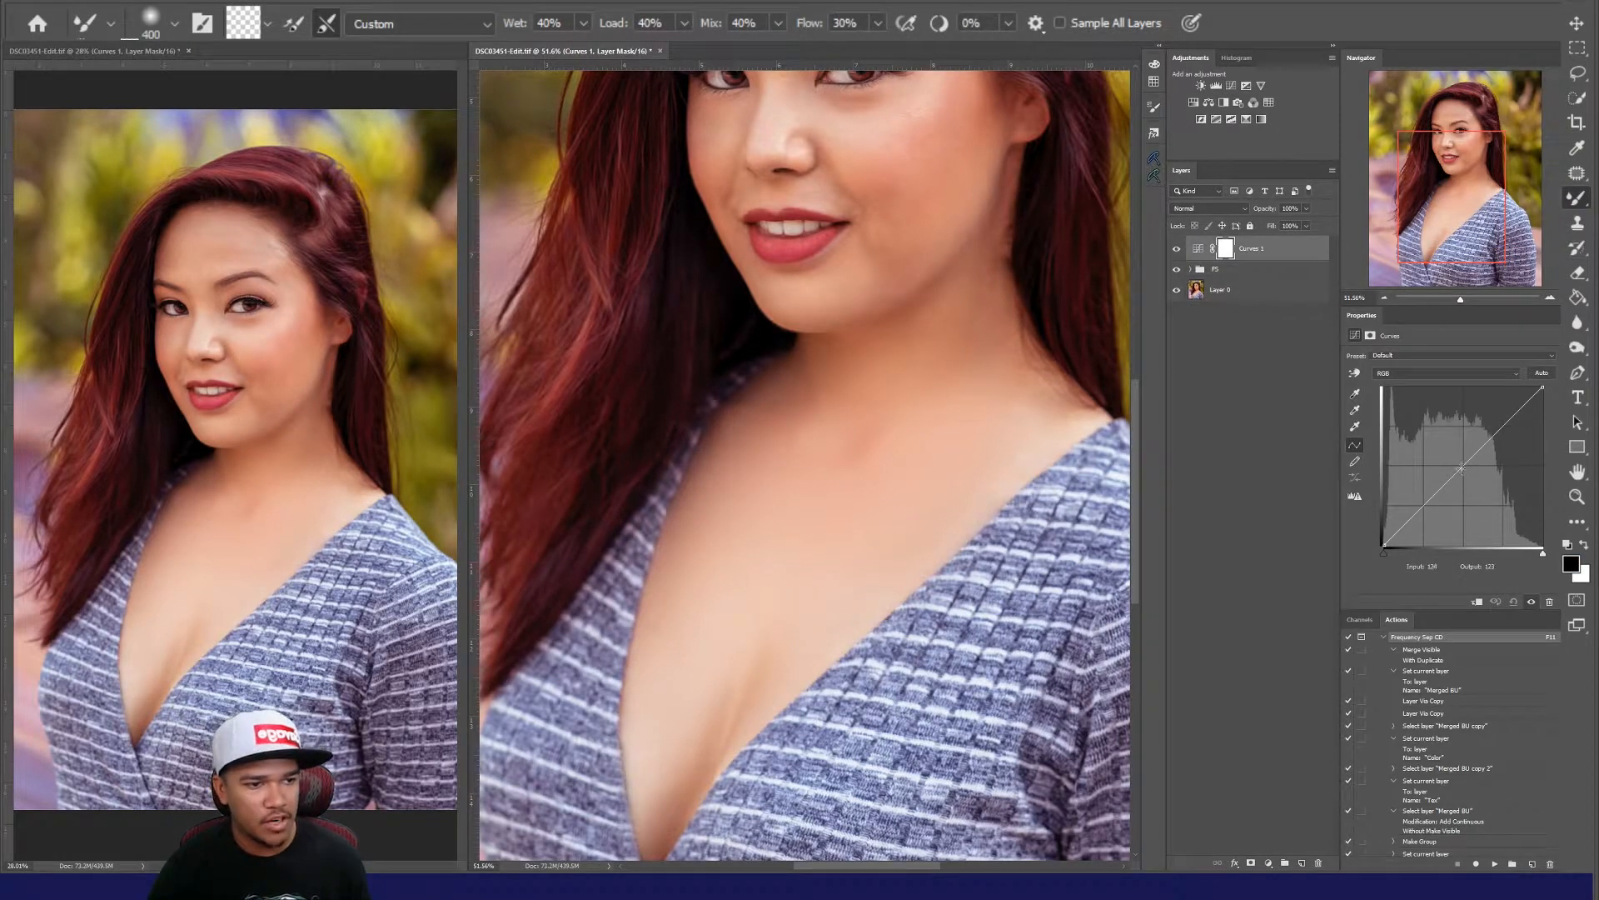
left_click_drag(1462, 469, 1476, 479)
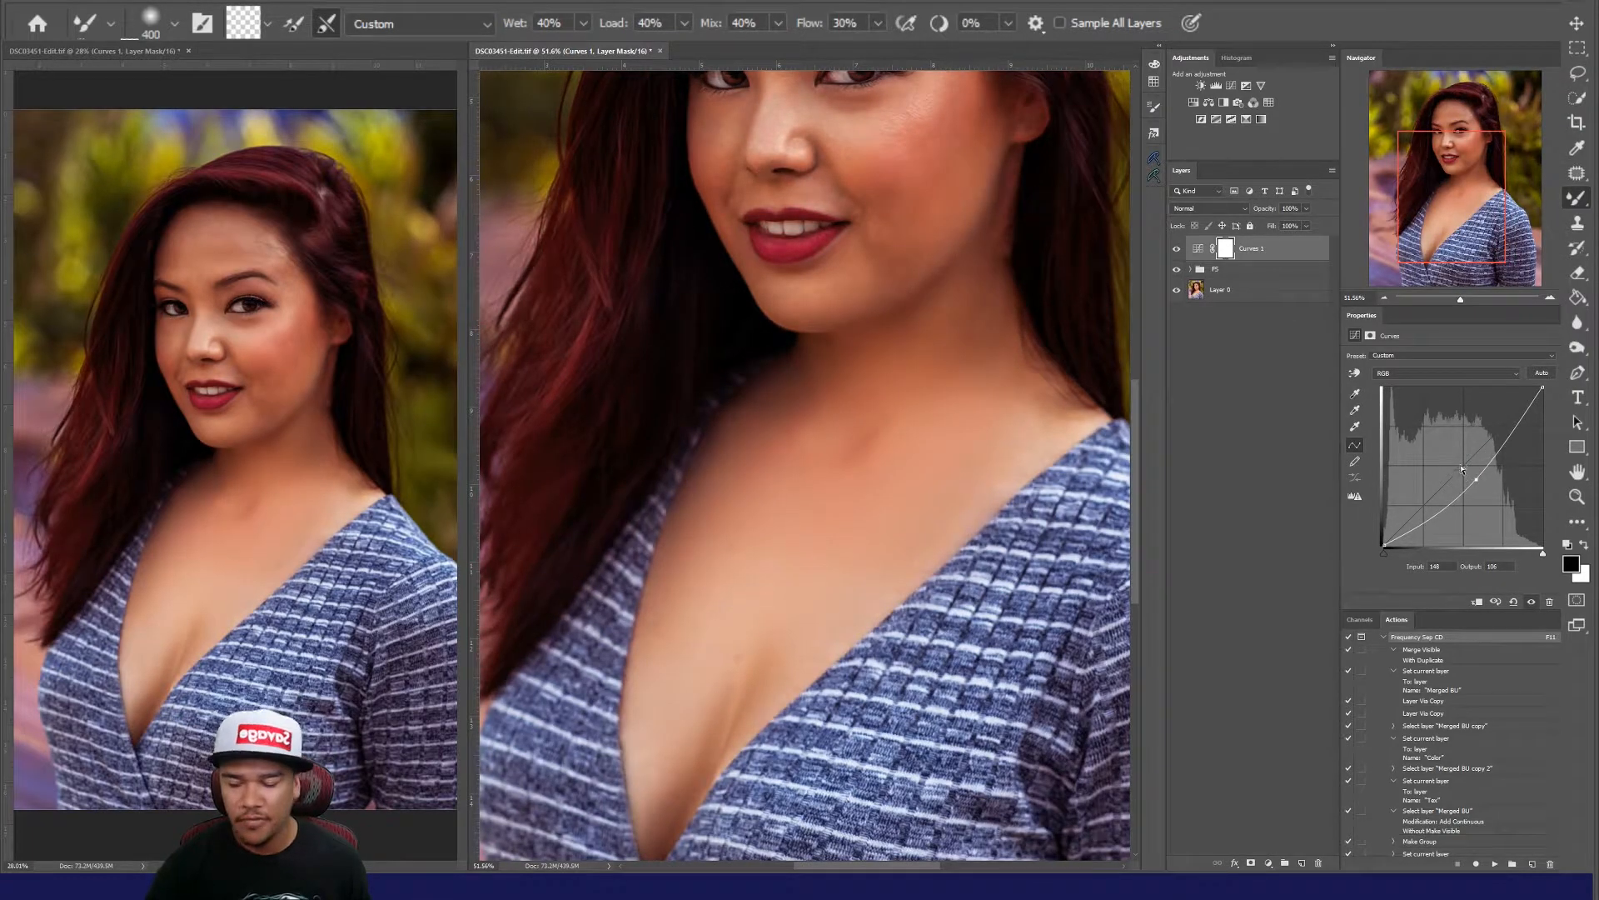
key("ctrl+i")
Step: Paint white on the Curves mask with the Brush at size 175 and 1% flow to darken the neck, and compare with the original
key("bracketleft")
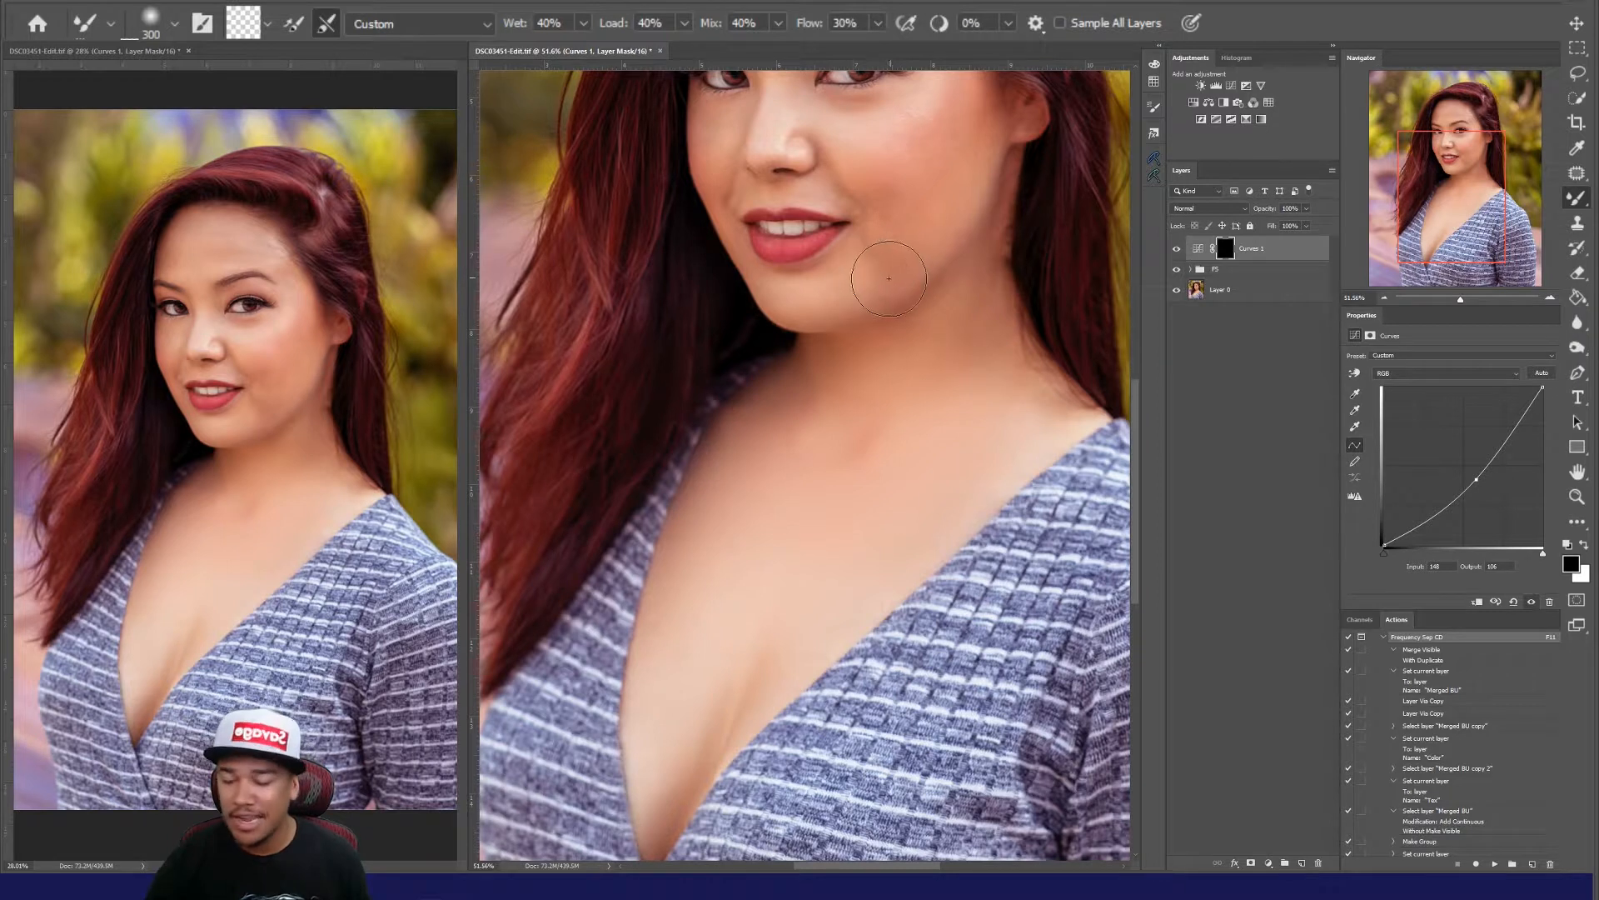
key("shift+b")
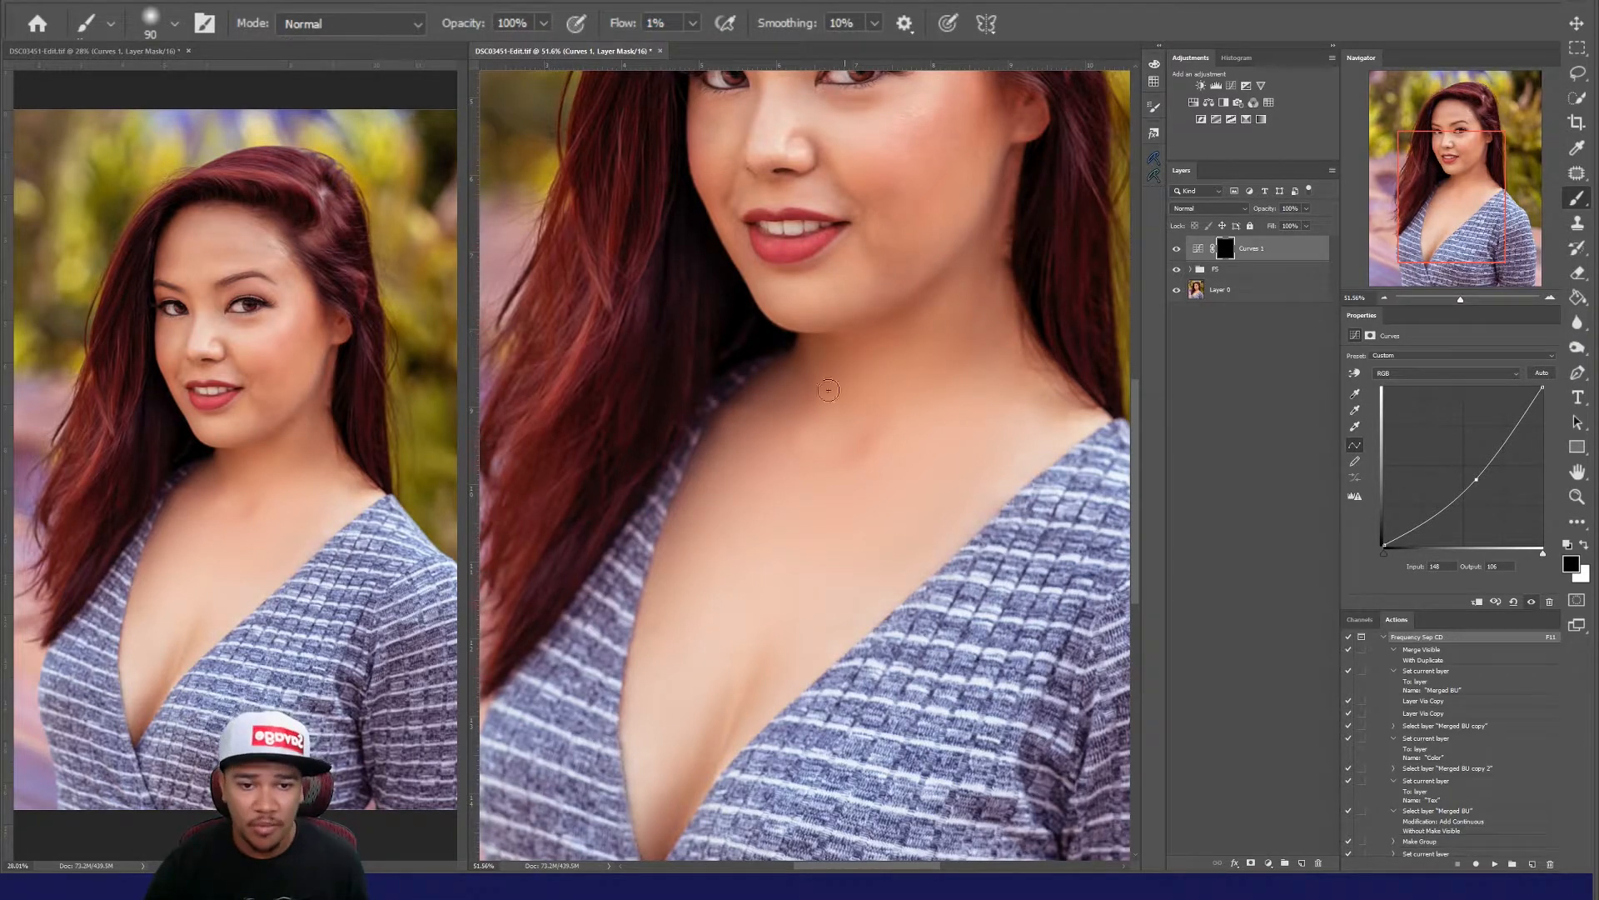
key("bracketright")
key("bracketright")
key("bracketright")
key("bracketright")
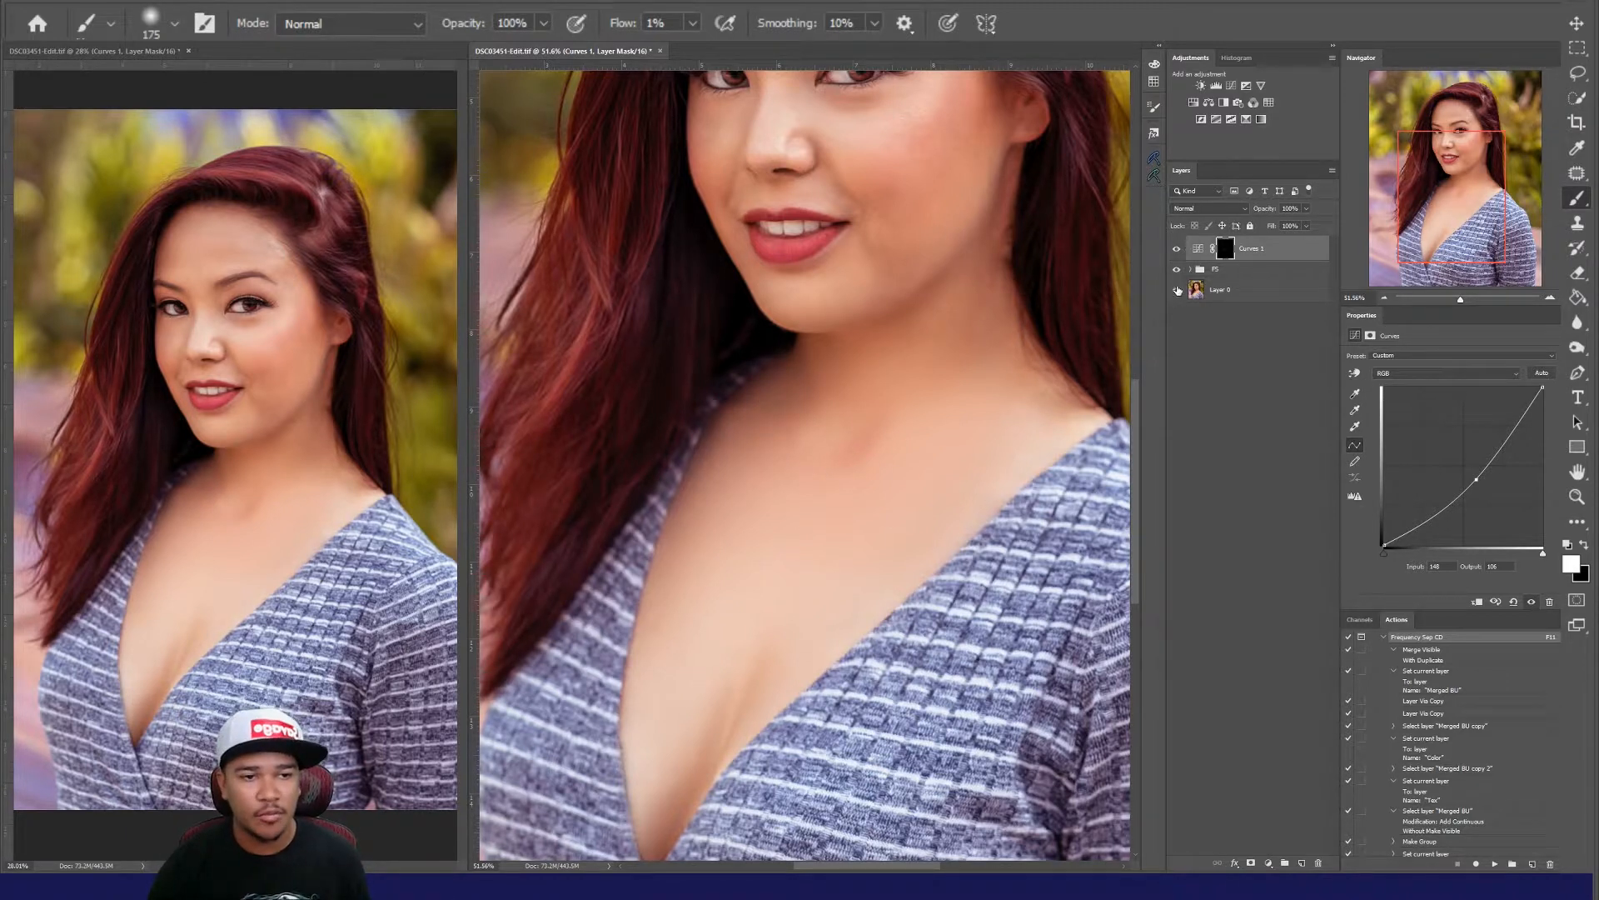
left_click(1177, 289, "alt")
left_click(1177, 290, "alt")
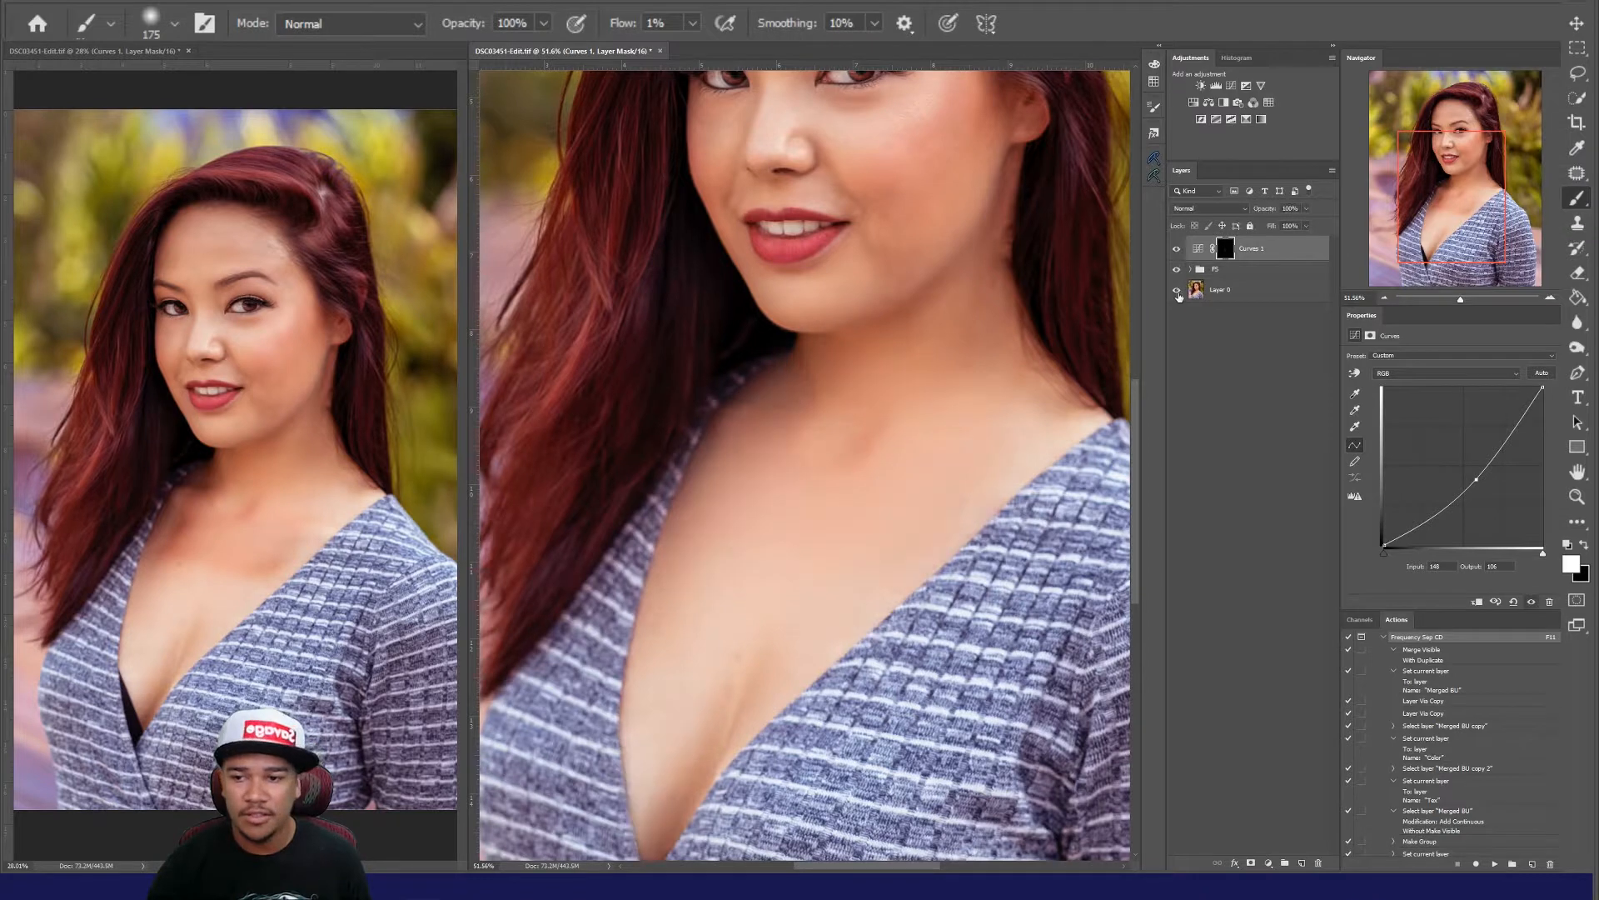
left_click(1177, 290, "alt")
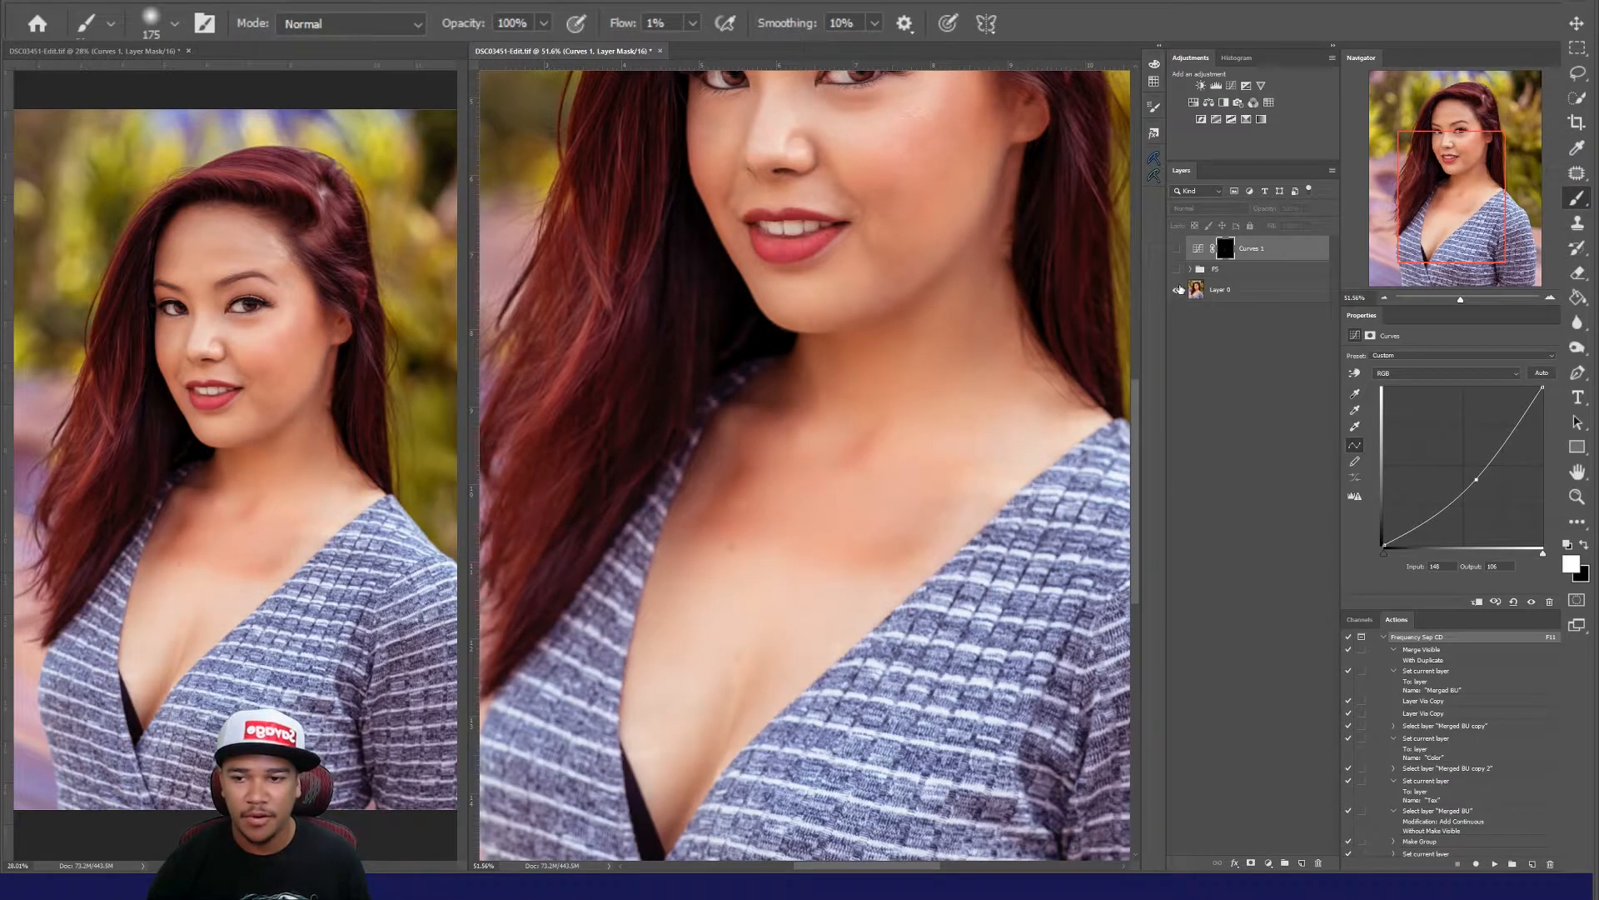
left_click(1177, 290, "alt")
Step: Enlarge the Brush to 250, deepen the shadow at the left base of the neck on the Curves mask, and compare with Layer 0
key("bracketright")
key("bracketright")
left_click_drag(792, 385, 784, 395)
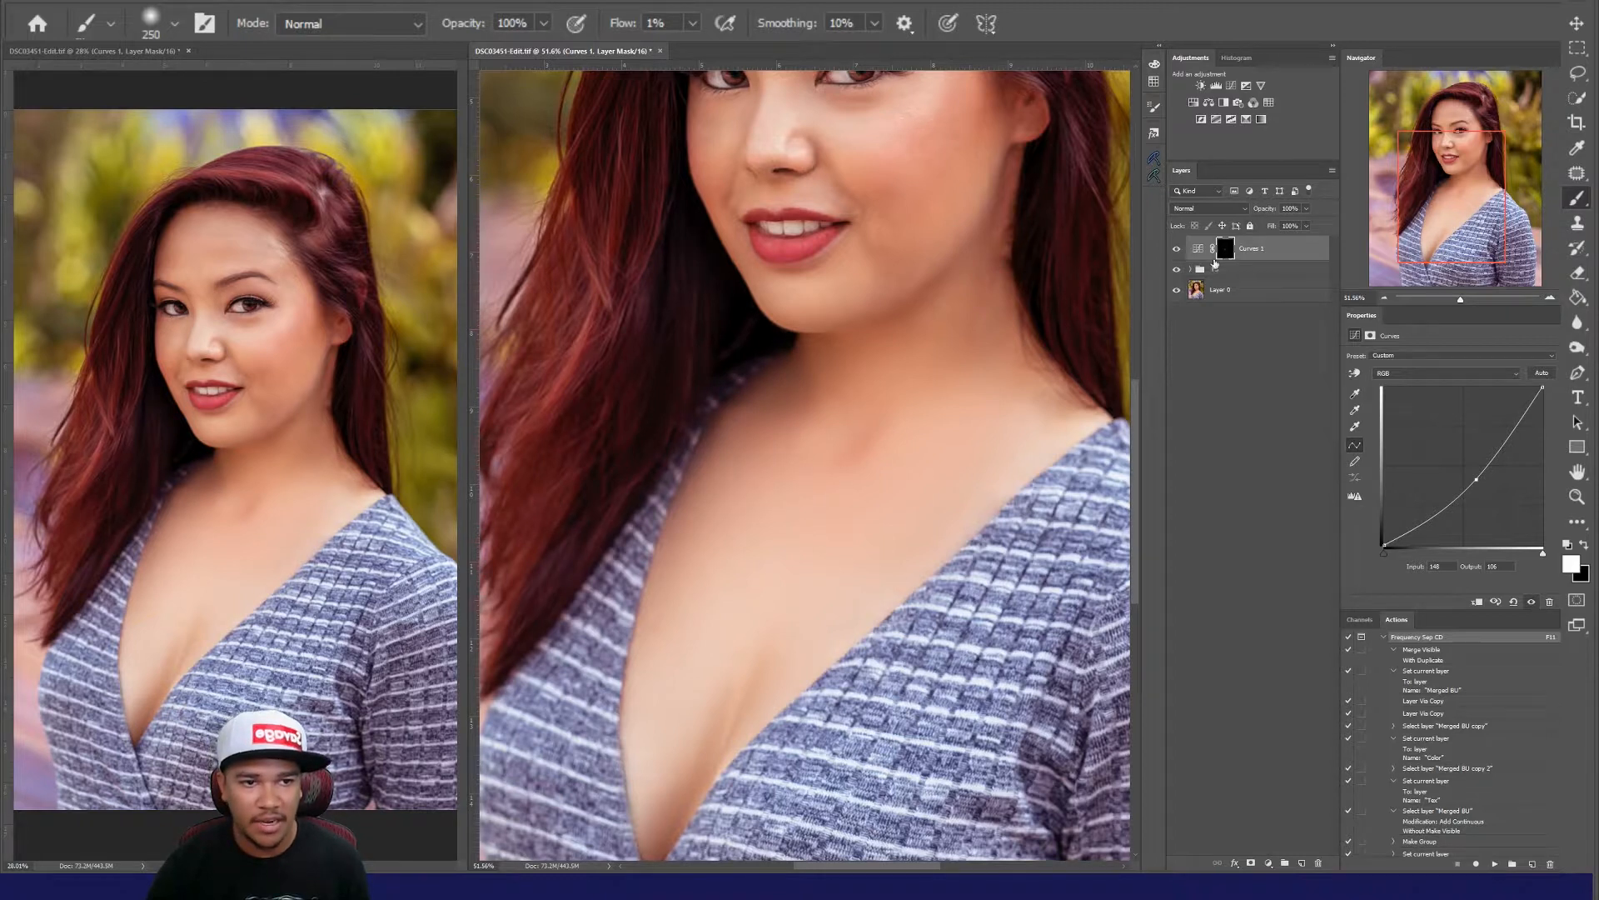
left_click(1177, 290, "alt")
left_click(1174, 293, "alt")
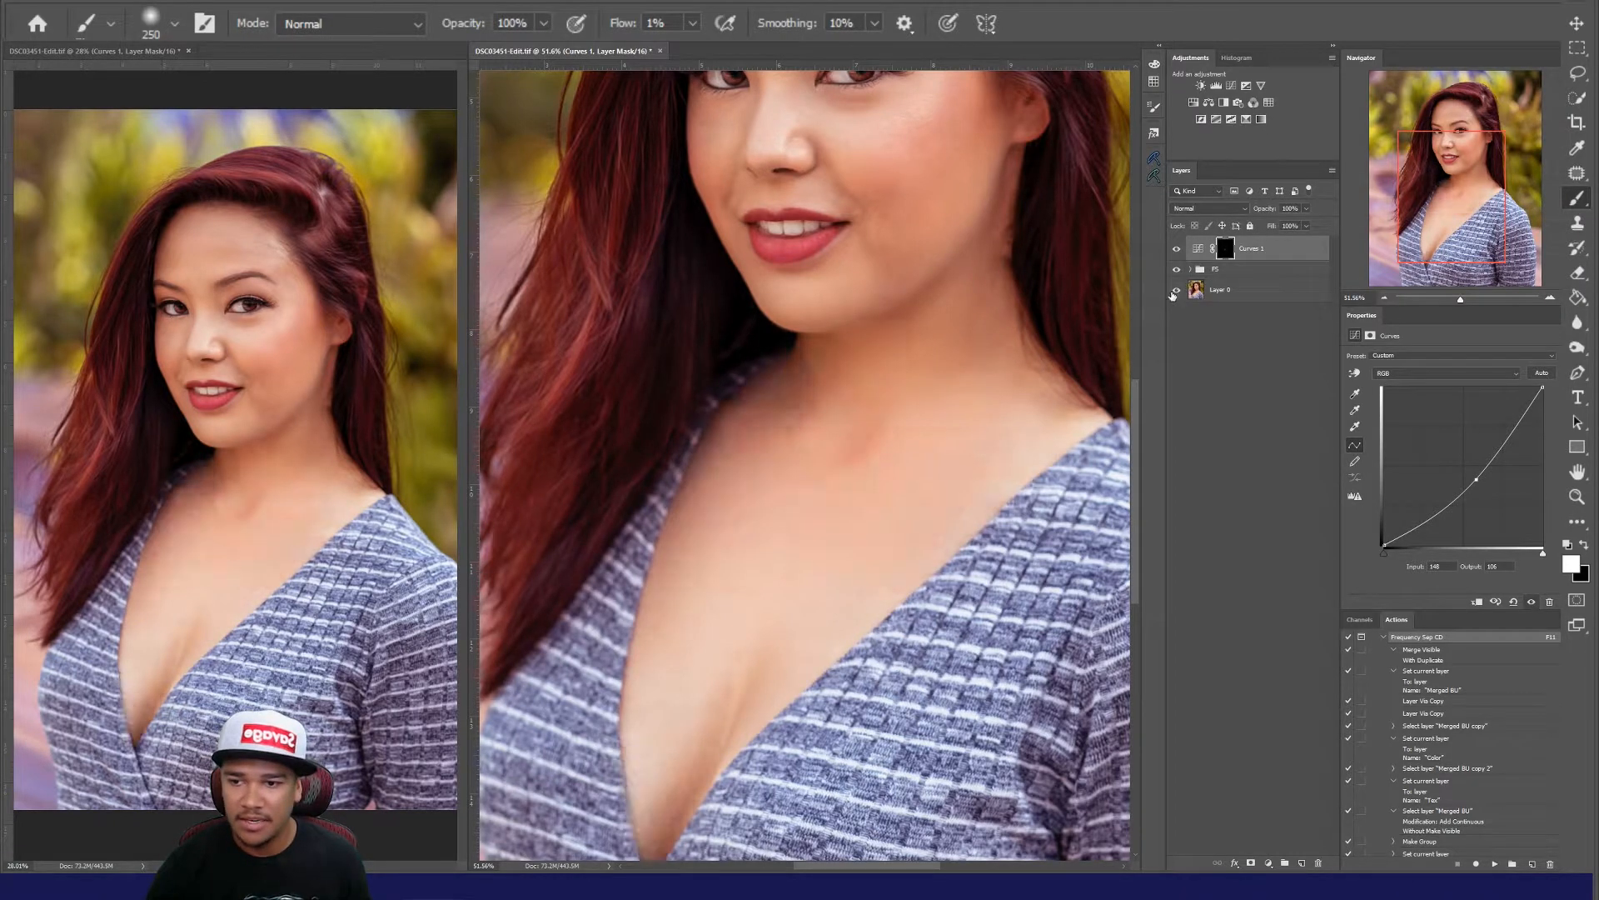
Step: Darken the neck under the chin on the Curves mask with the Brush at size 175, and compare by toggling the frequency separation group
key("bracketleft")
key("bracketleft")
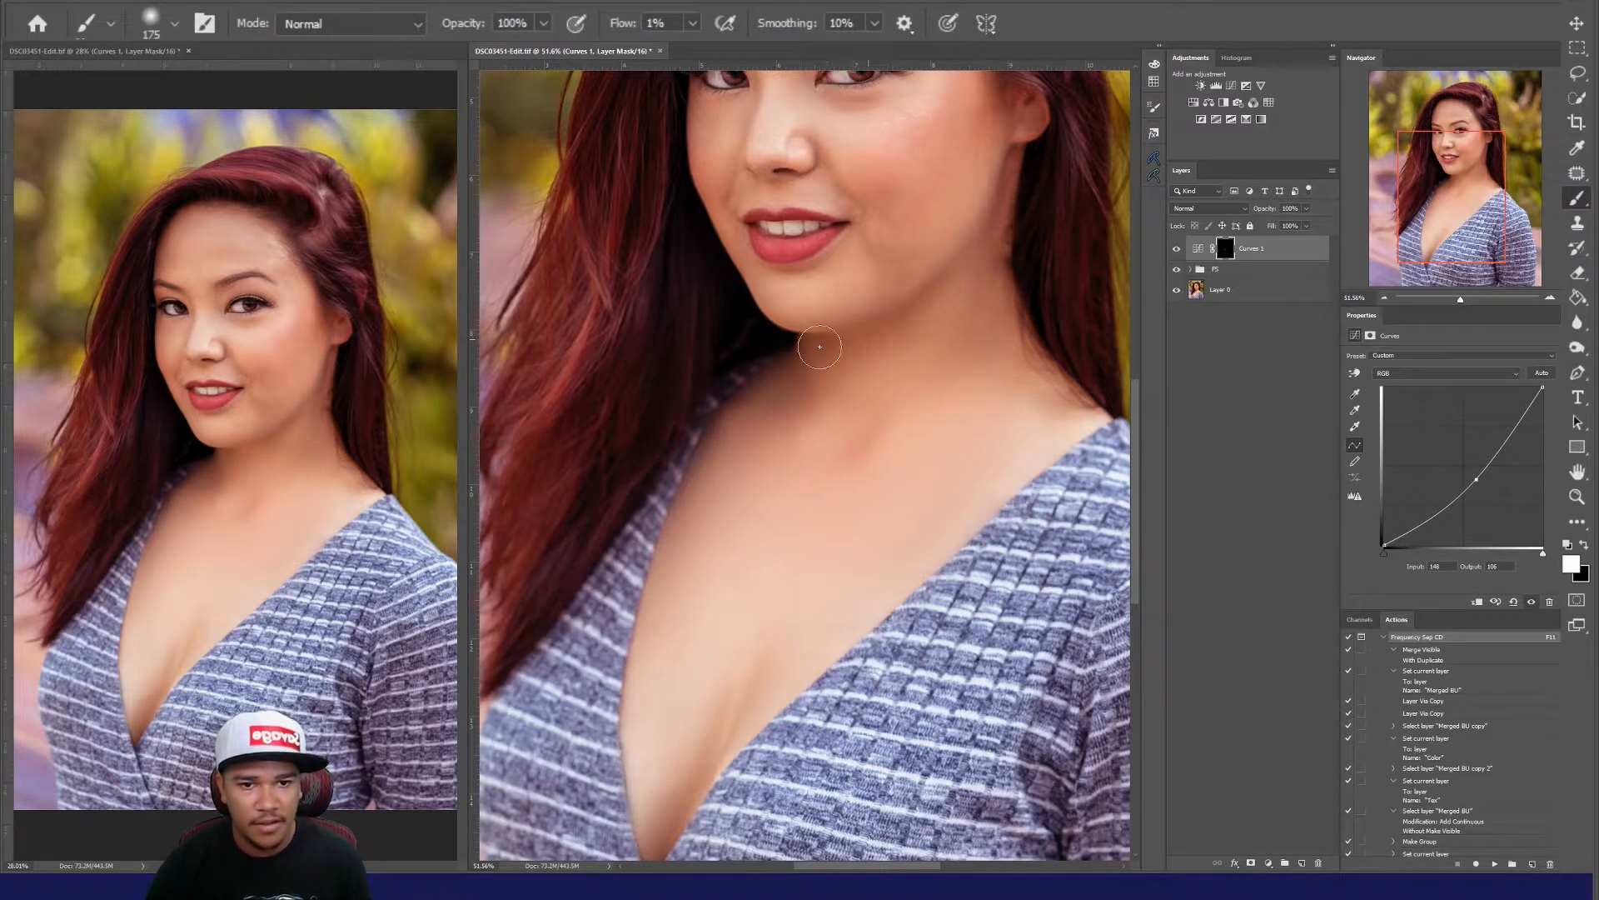
left_click_drag(833, 345, 880, 314)
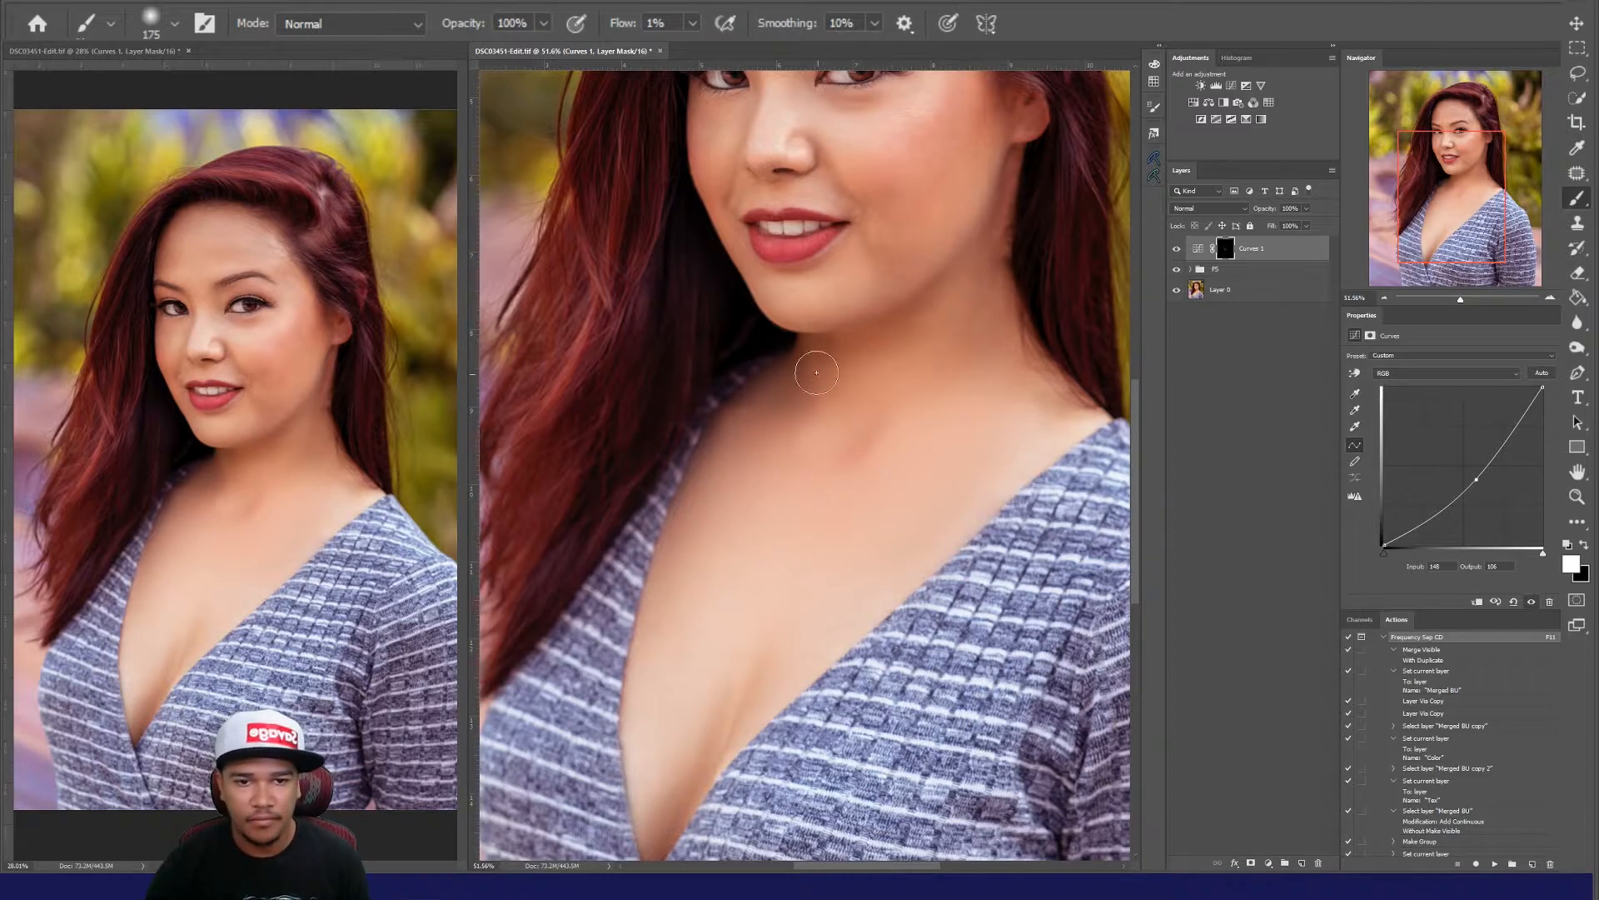
left_click(1177, 270)
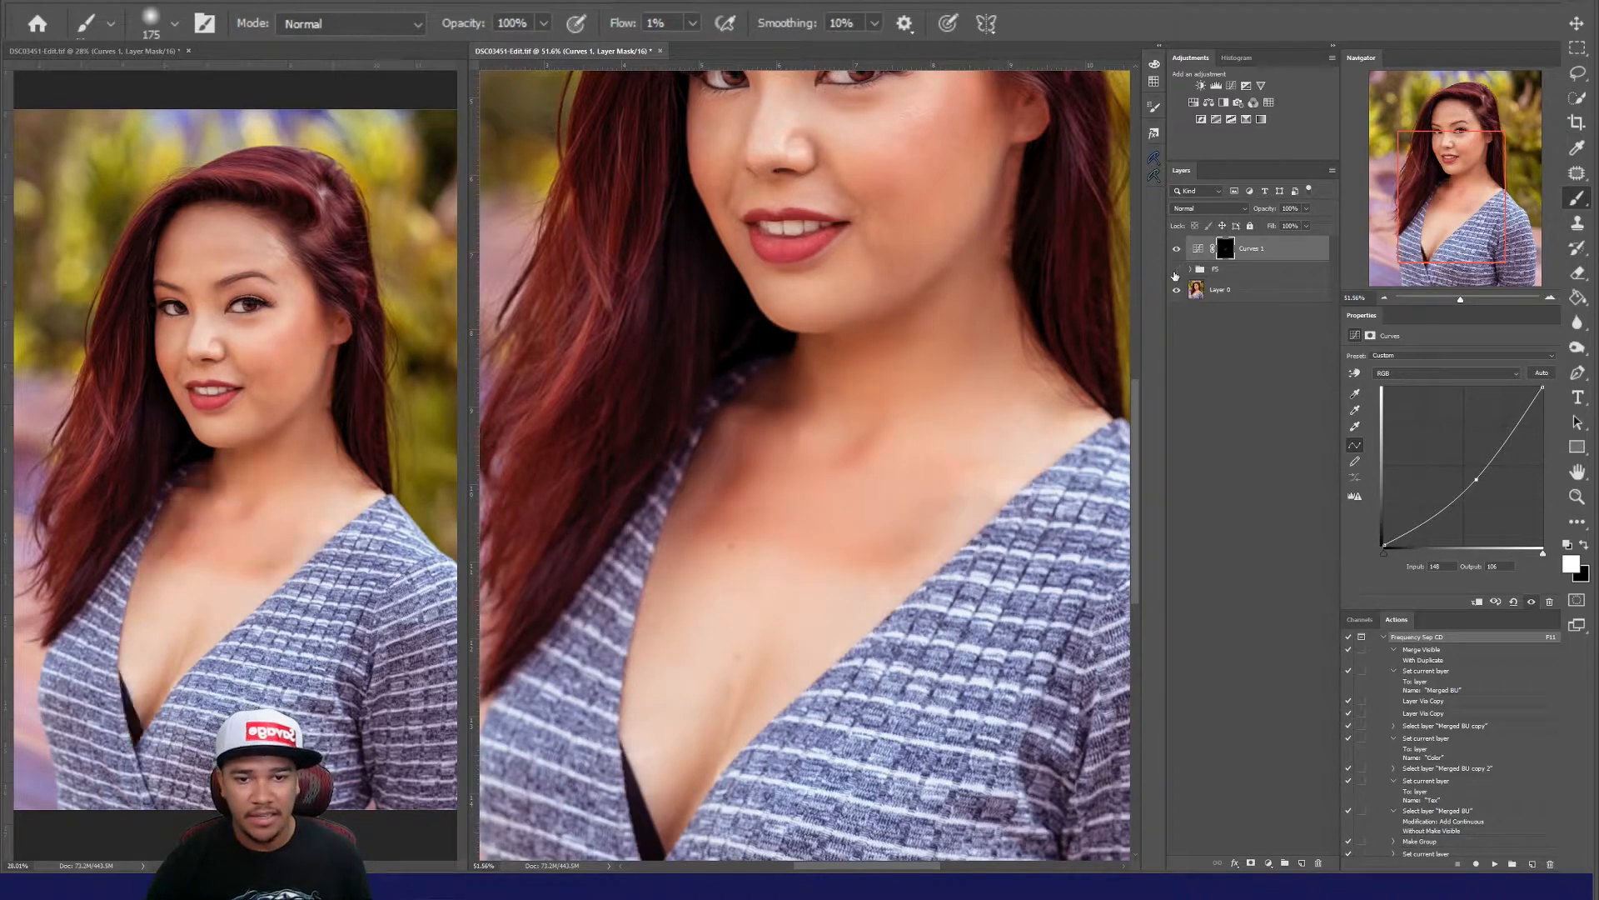
left_click(1177, 270)
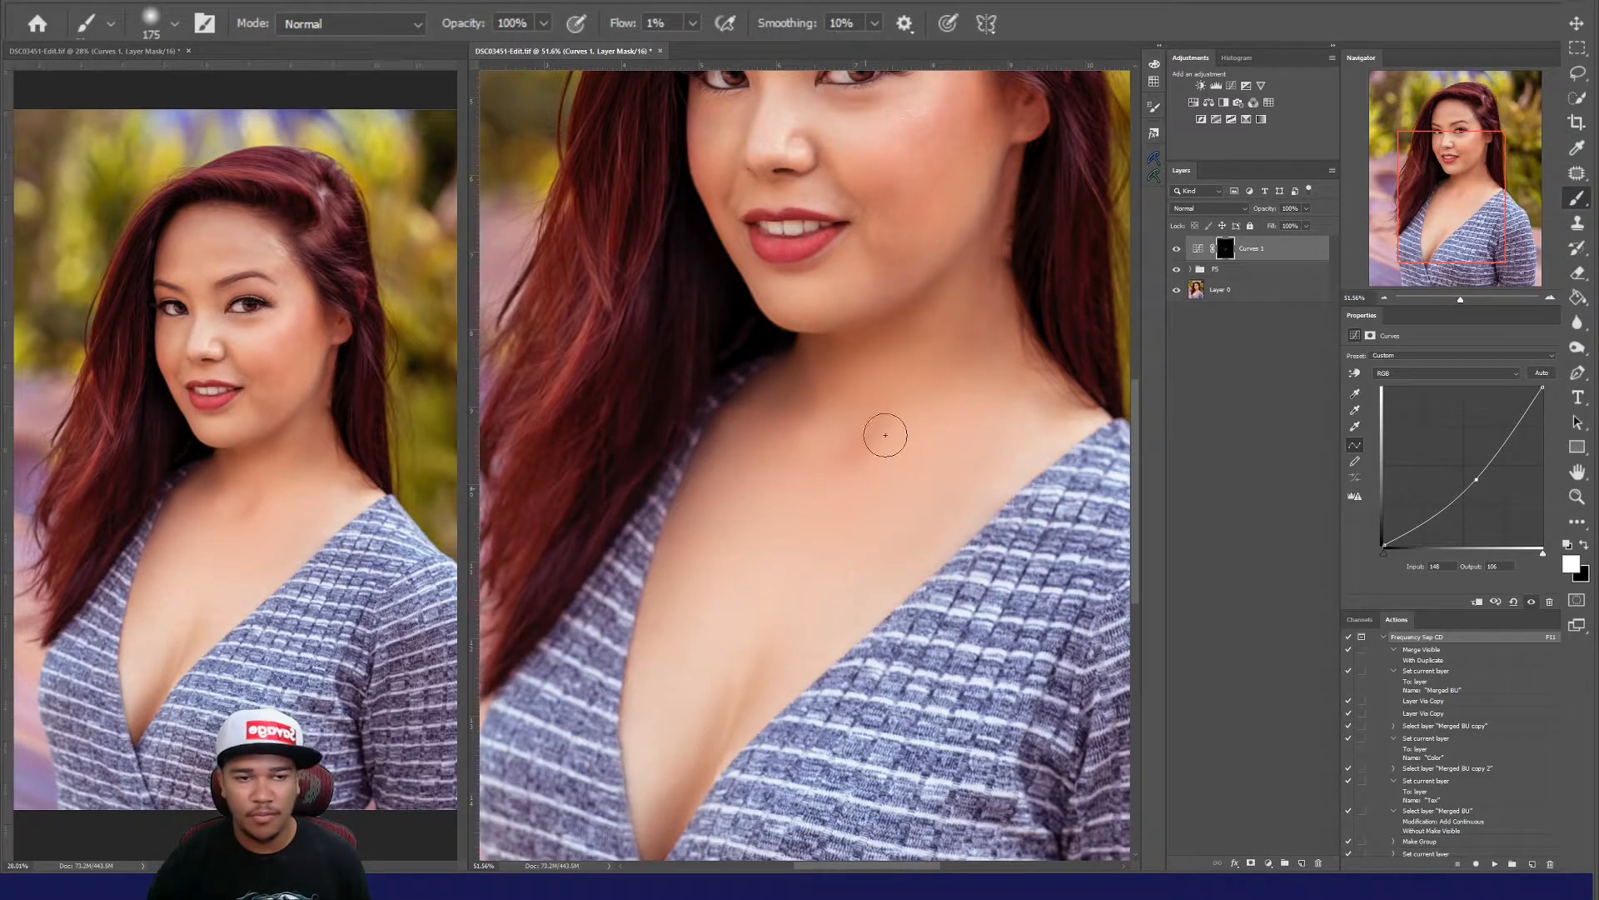
left_click(1177, 270)
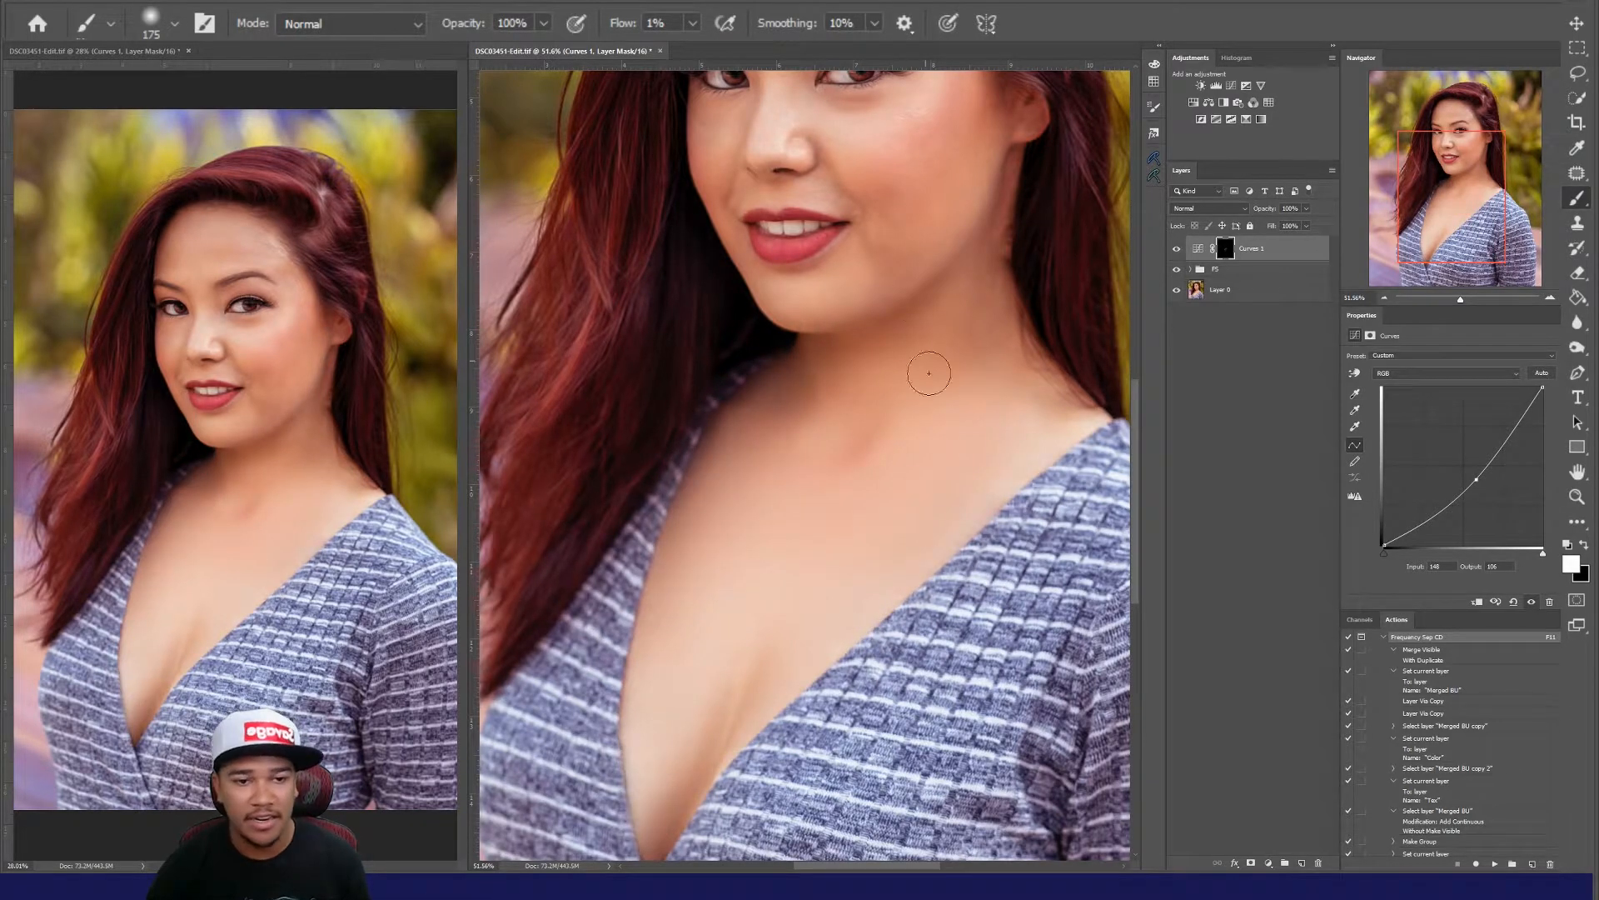
Step: Expand the frequency separation group and hide the Tex layer to inspect the colour on the right side of the neck and shoulder
key("z")
left_click_drag(1021, 367, 860, 466)
key("ctrl+space")
left_click_drag(923, 361, 1003, 364)
mouse_move(754, 558)
left_mouse_down()
mouse_move(882, 367)
mouse_move(924, 236)
left_mouse_up()
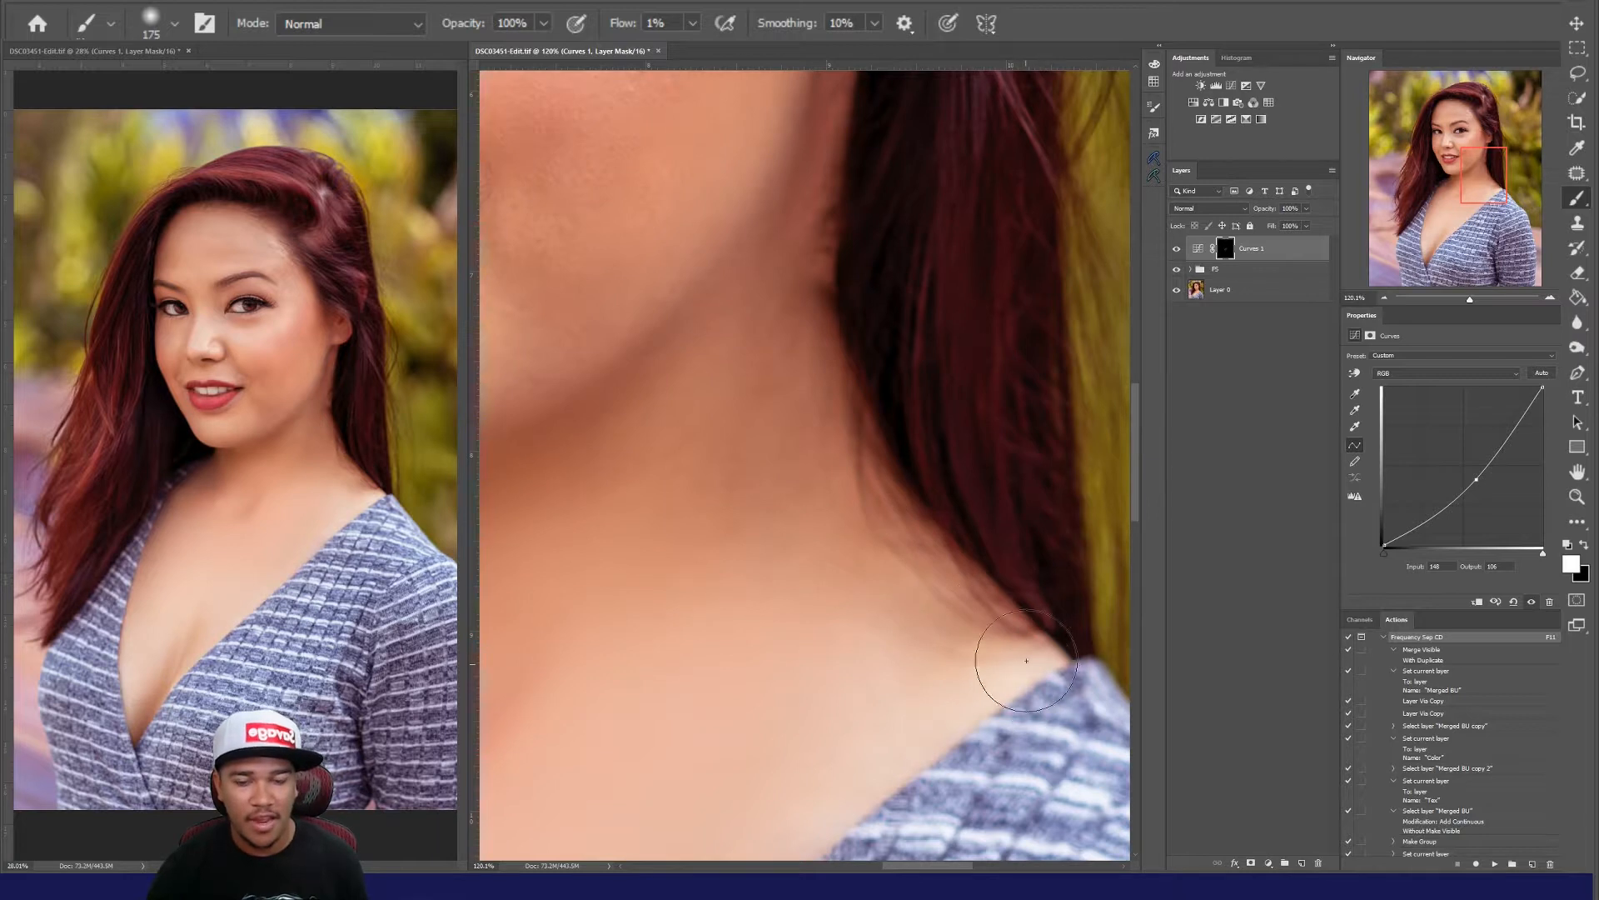
left_click(1191, 269)
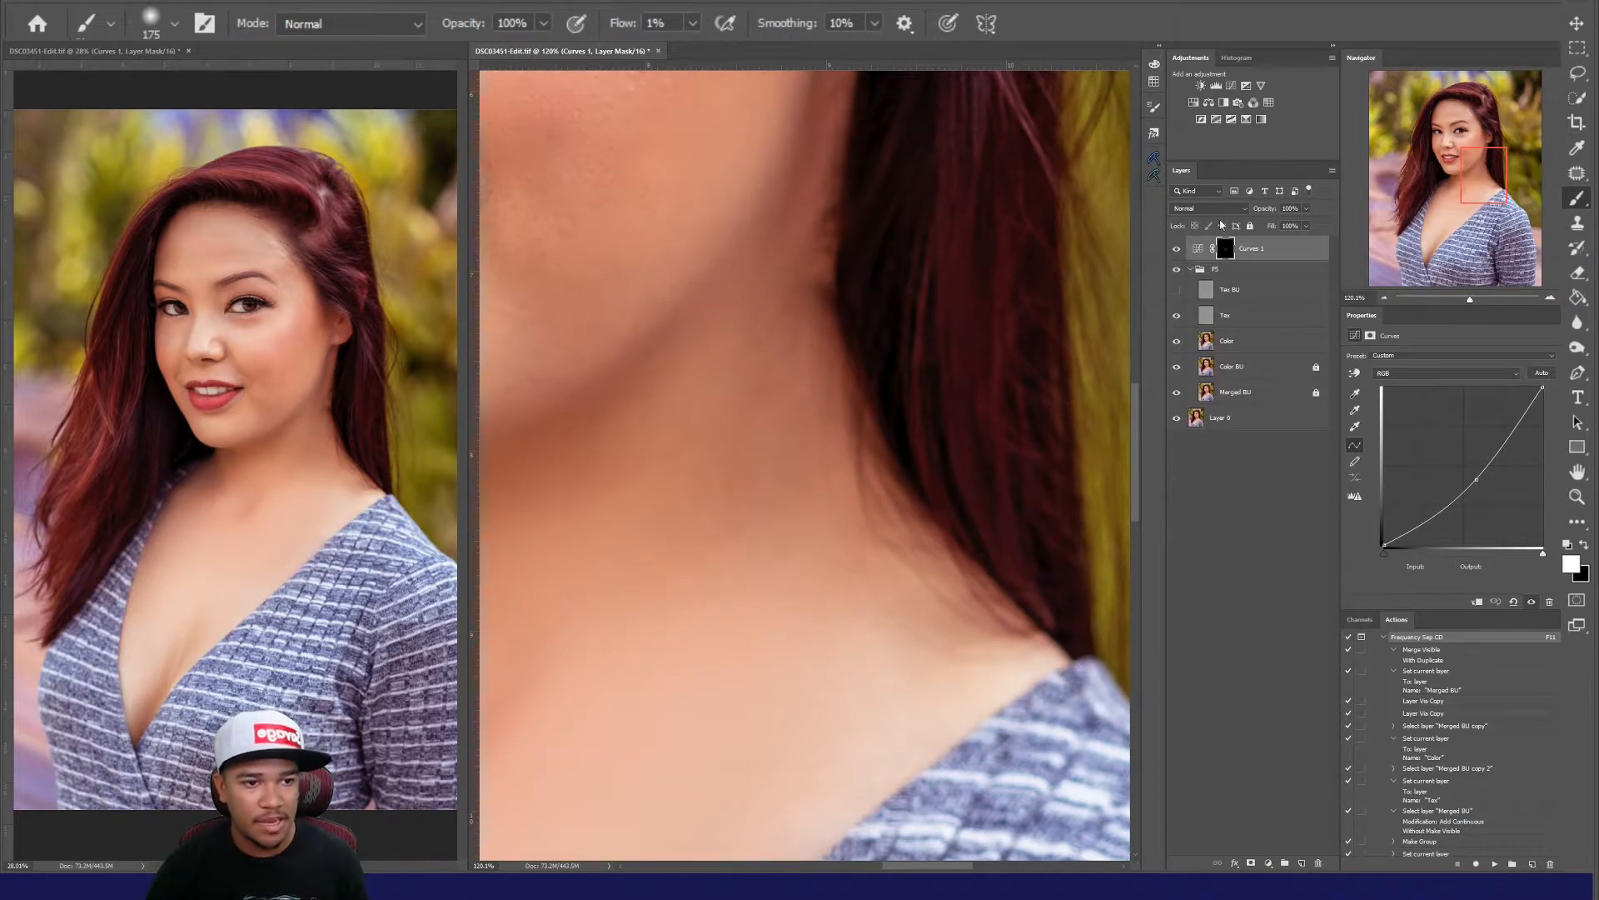
left_click(1177, 315)
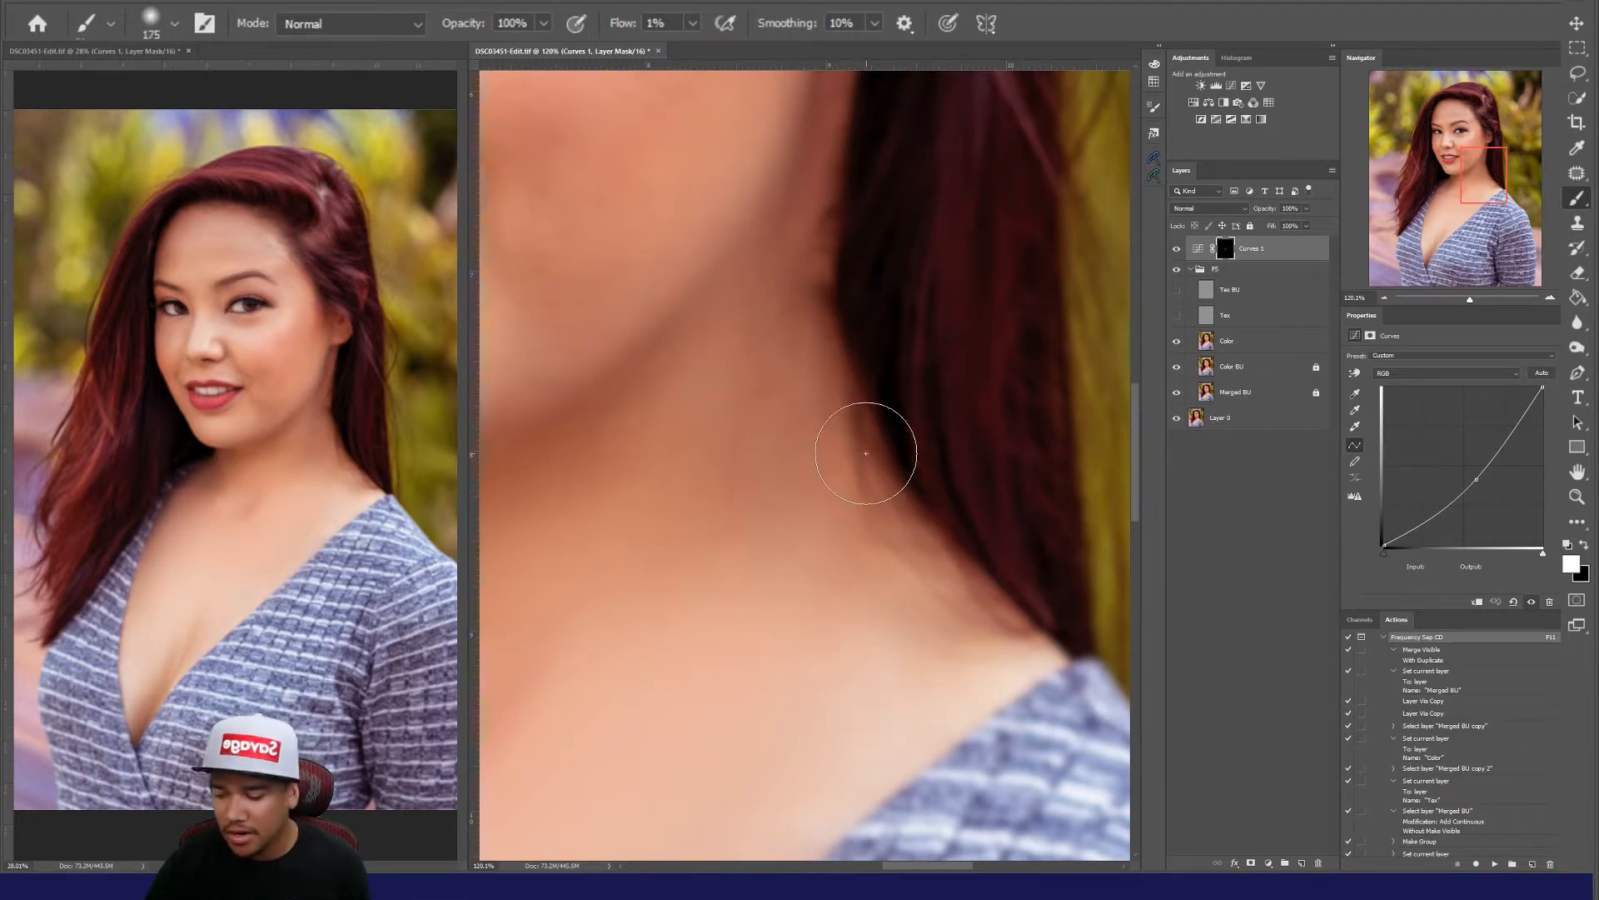
Step: Smooth the skin colour along the neck edge beside the hair on the Color layer with the Mixer Brush at size 100
key("shift+b")
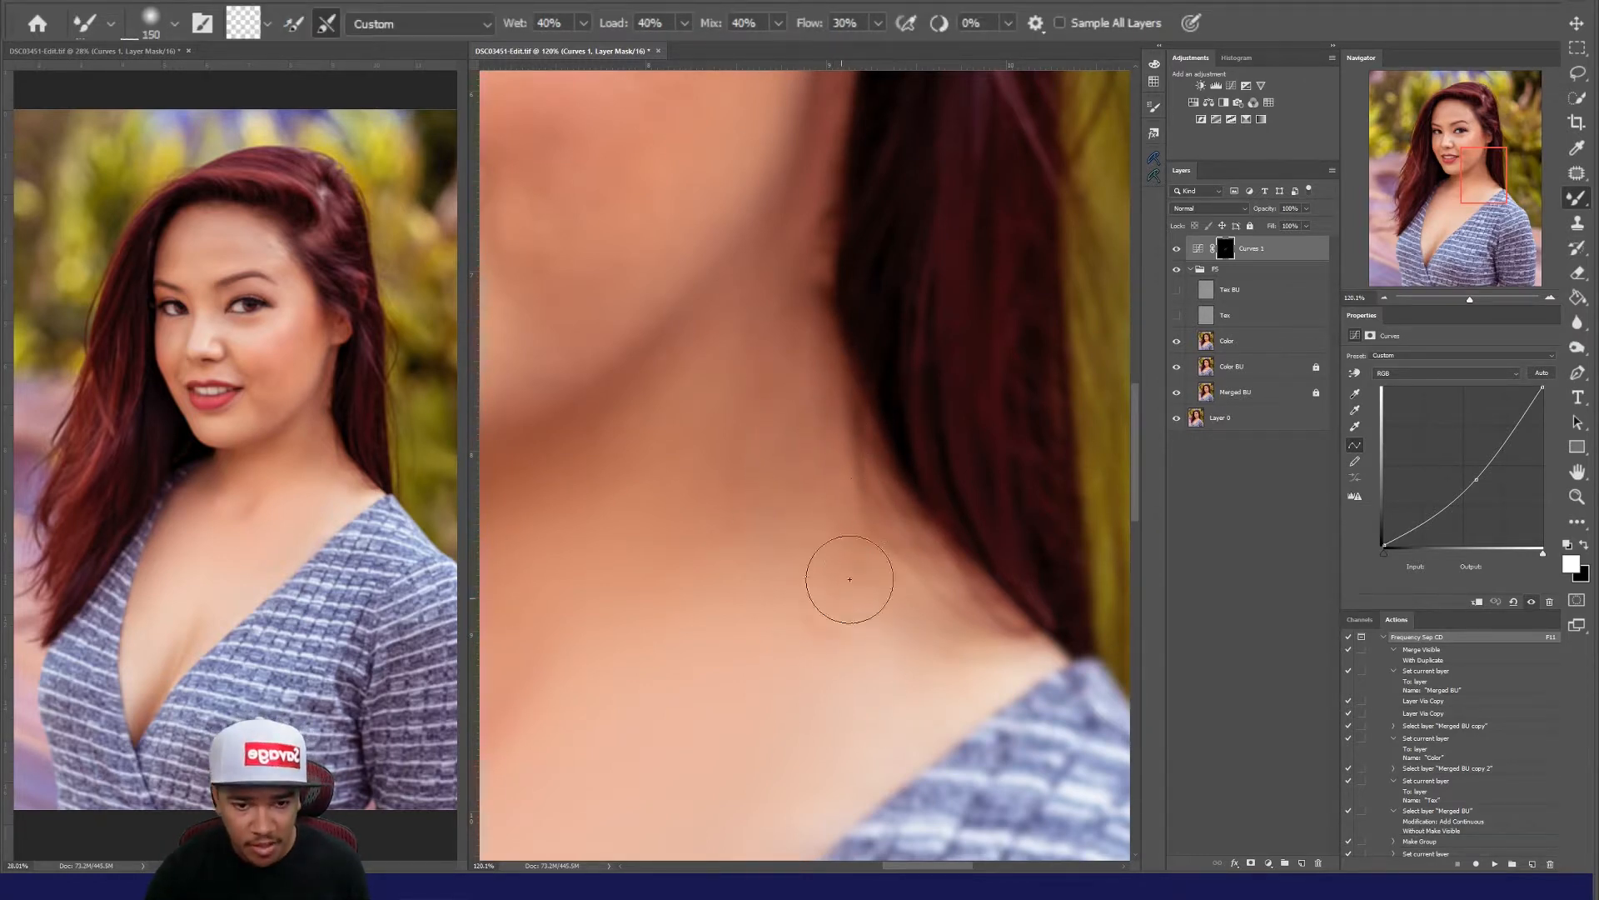
key("bracketleft")
key("bracketleft")
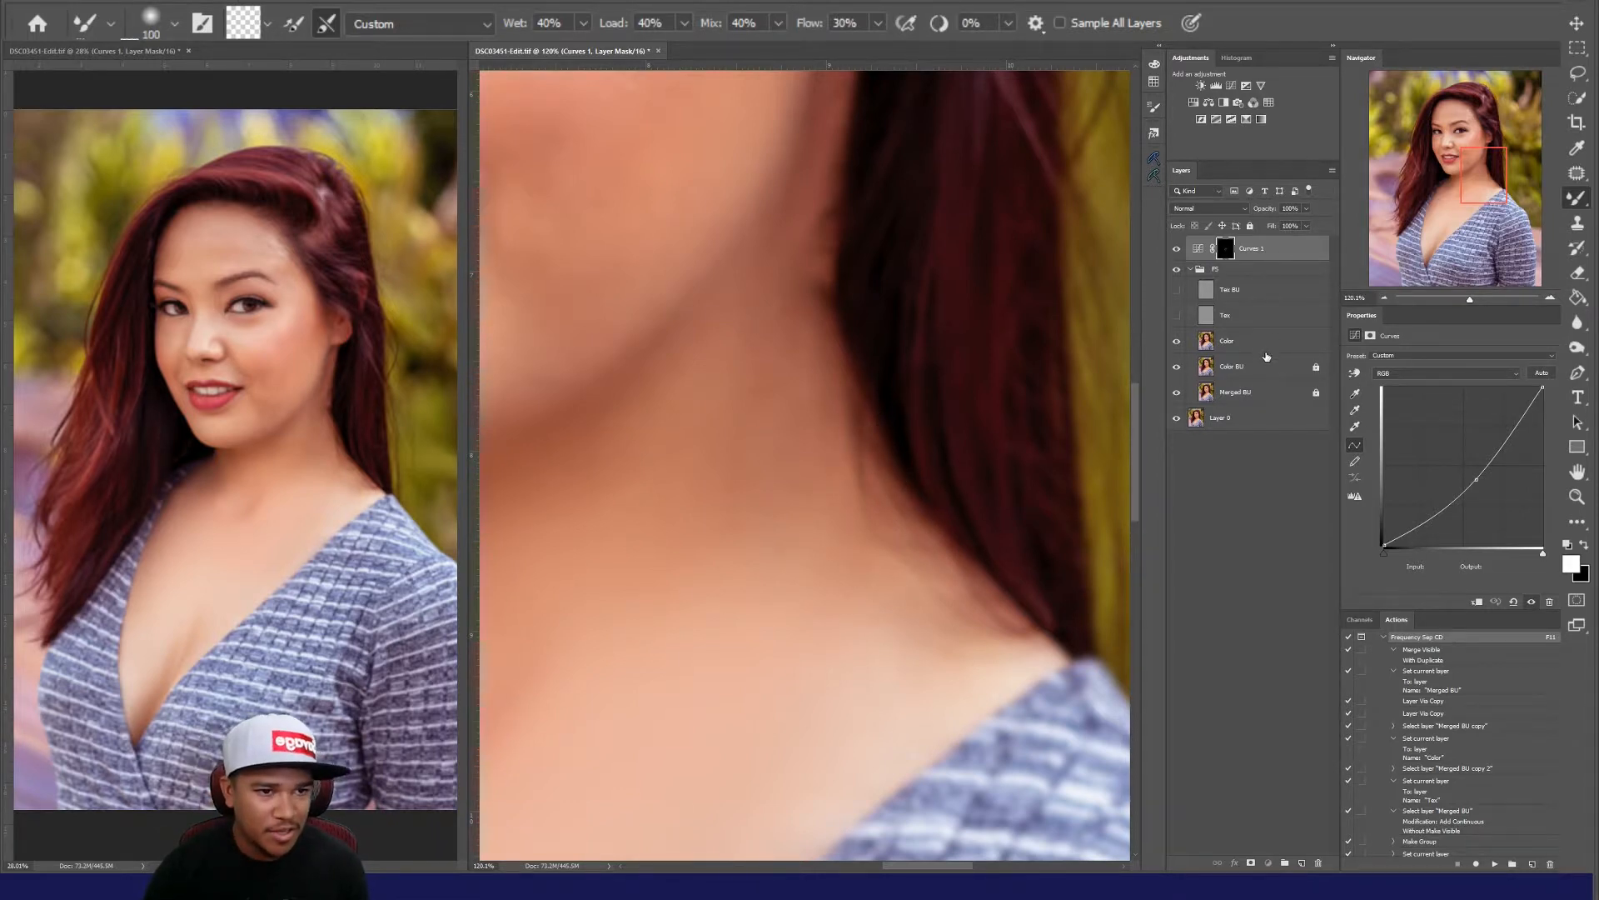
left_click(1260, 348)
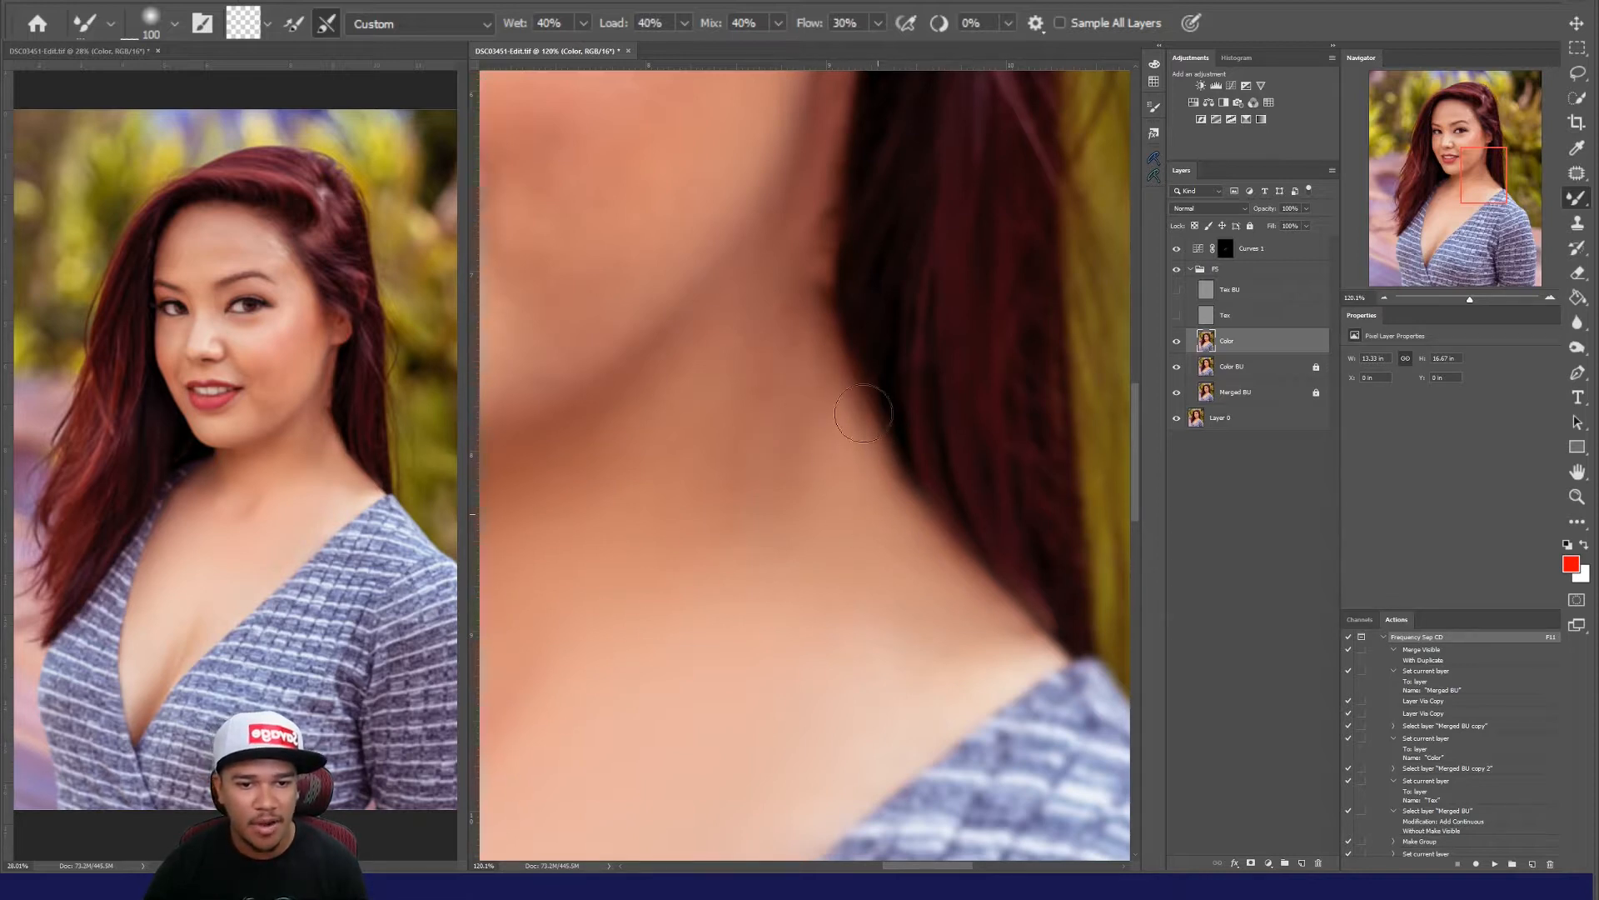
Step: Show the Tex layer and patch out the stray hairs along the neck edge with clean neck texture, clearing the selection
left_click(1176, 315)
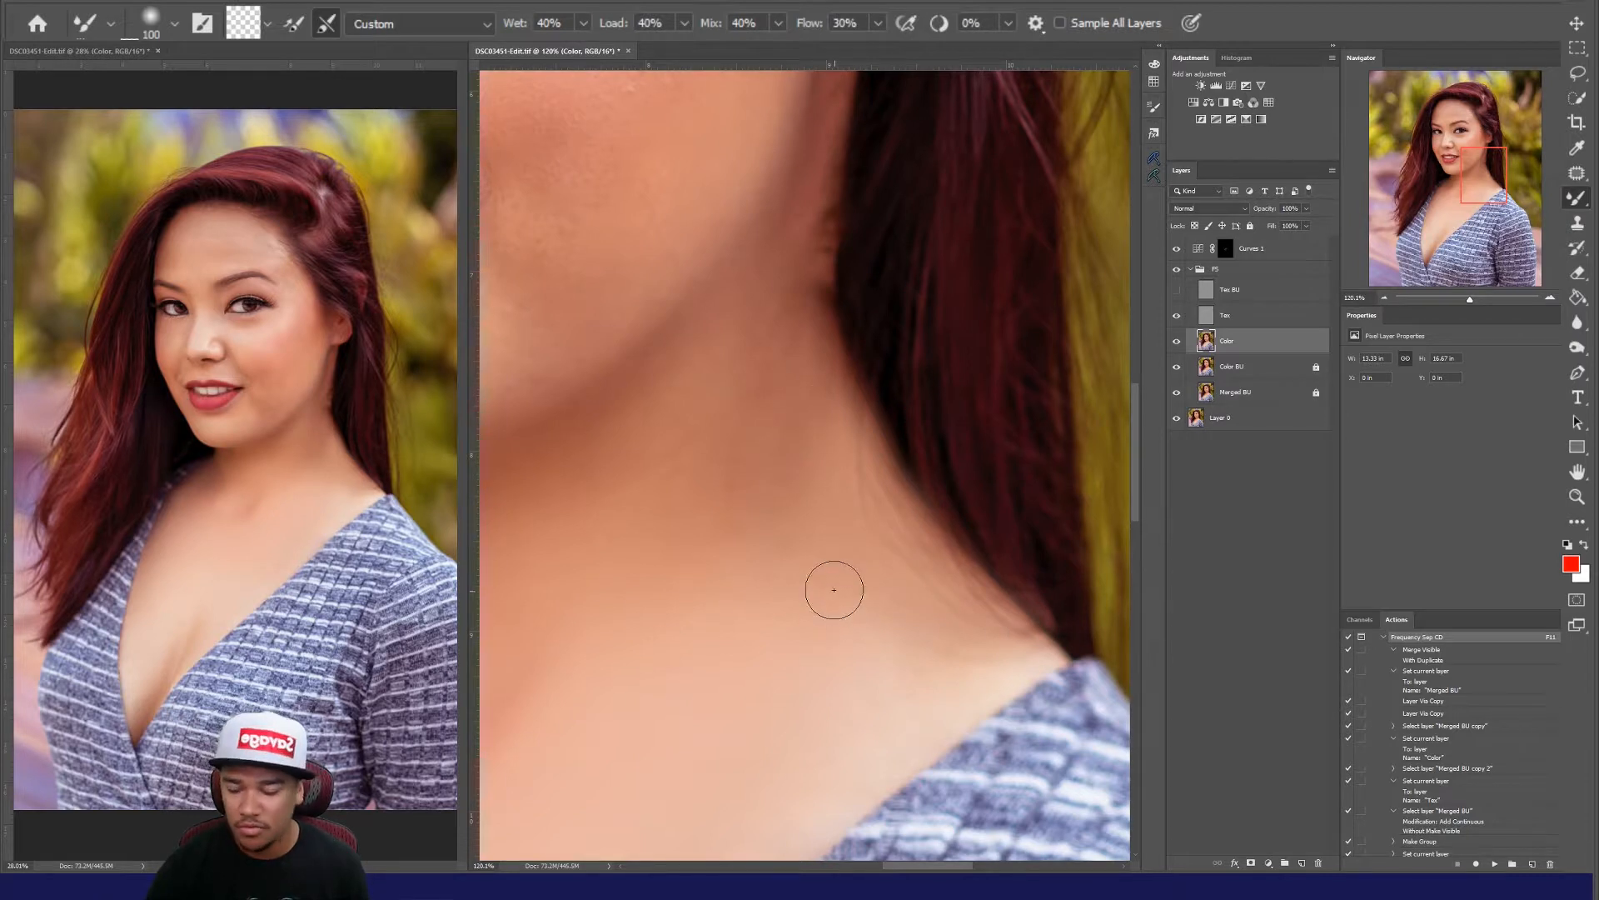
key("j")
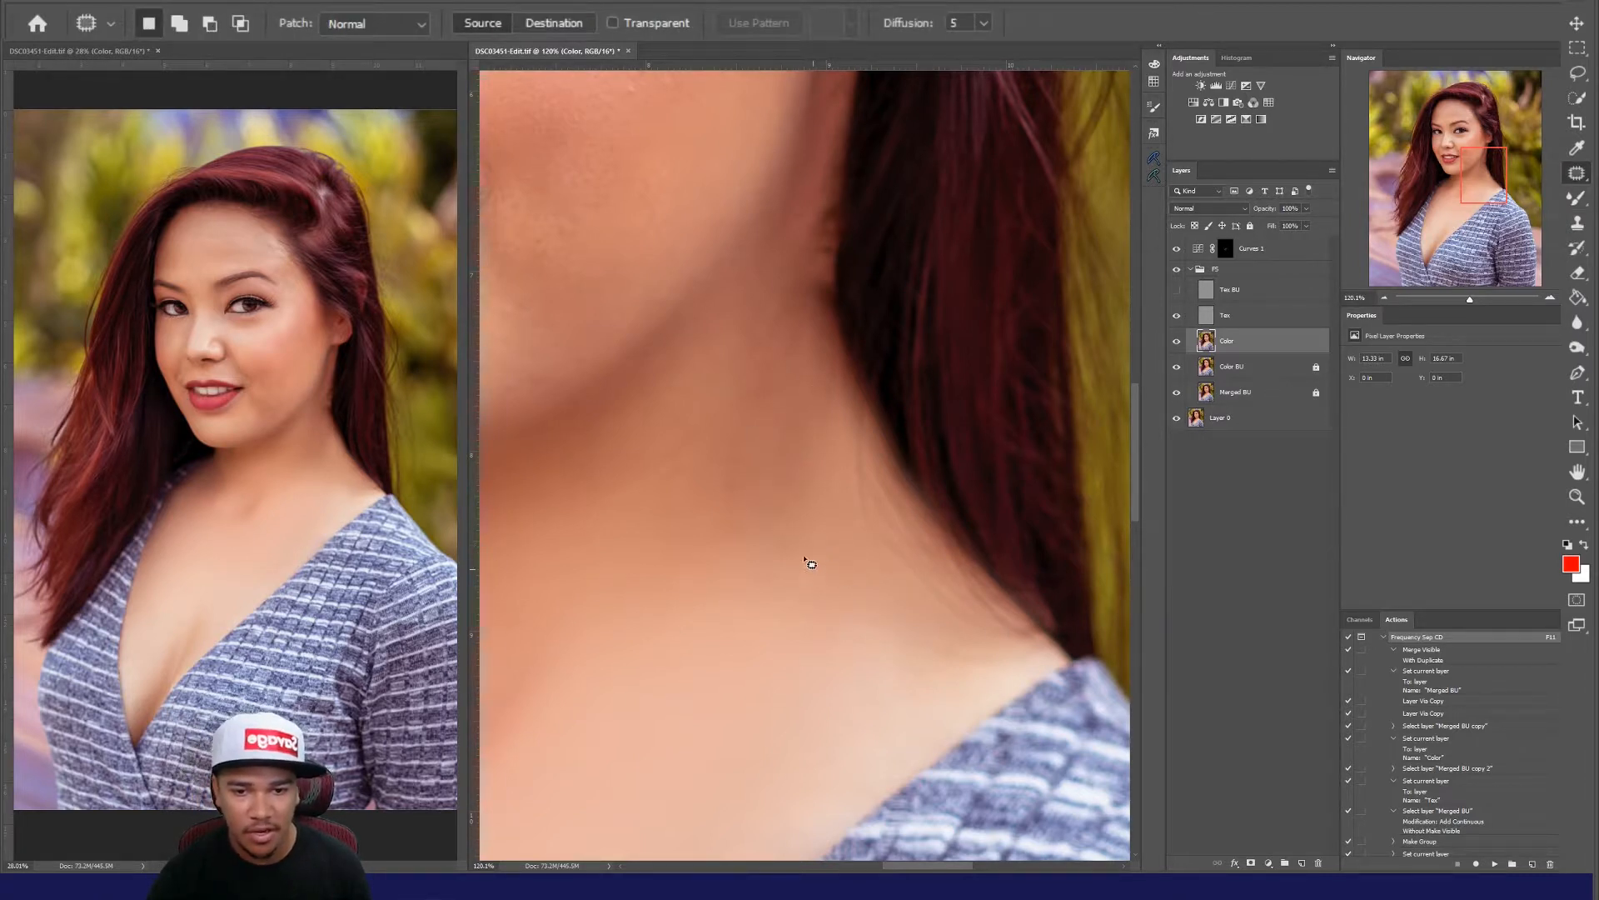
mouse_move(813, 568)
left_mouse_down()
mouse_move(686, 412)
mouse_move(617, 535)
mouse_move(774, 586)
mouse_move(808, 566)
left_mouse_up()
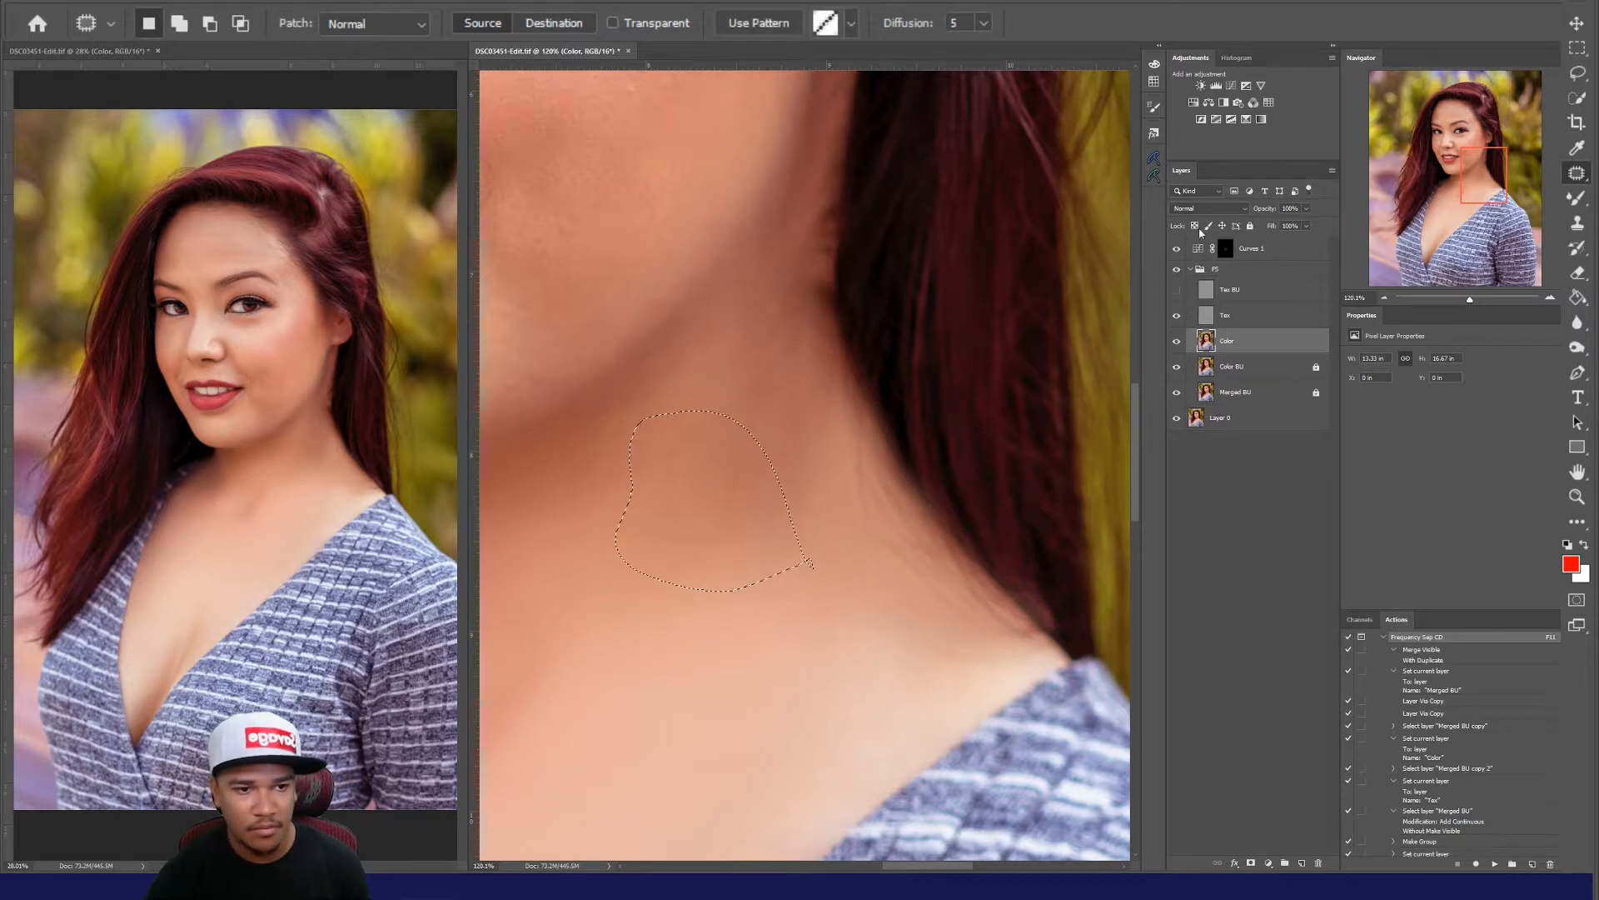
key("alt+bracketright")
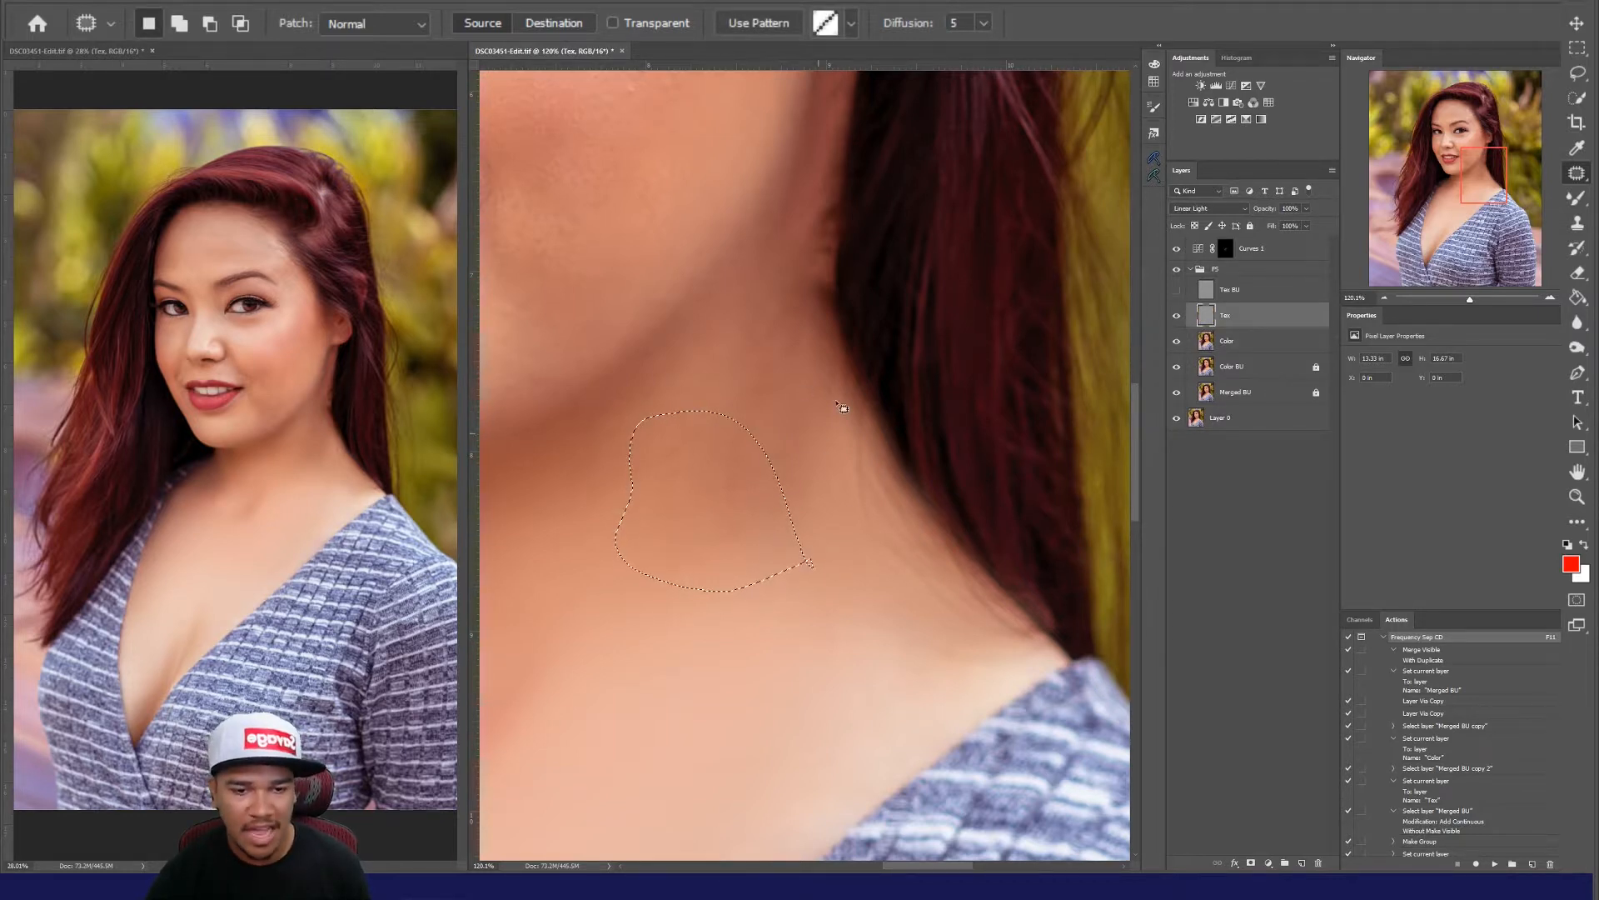
mouse_move(813, 352)
left_mouse_down()
mouse_move(930, 520)
mouse_move(1041, 638)
mouse_move(1027, 657)
mouse_move(963, 656)
mouse_move(889, 614)
mouse_move(816, 472)
mouse_move(821, 358)
left_mouse_up()
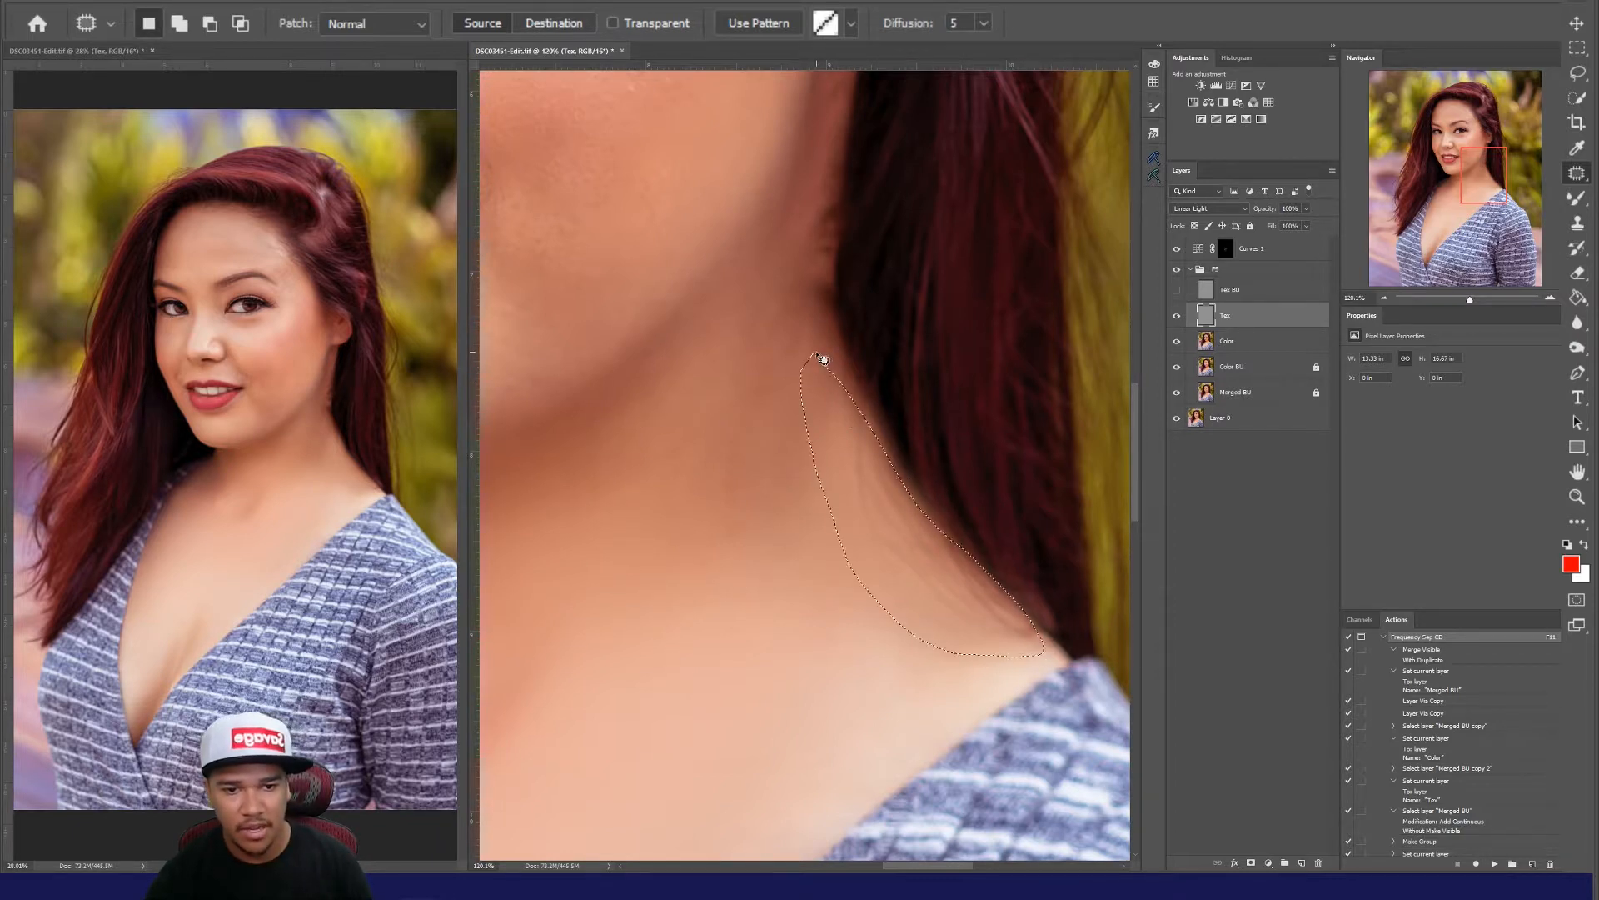
left_click_drag(817, 519, 745, 540)
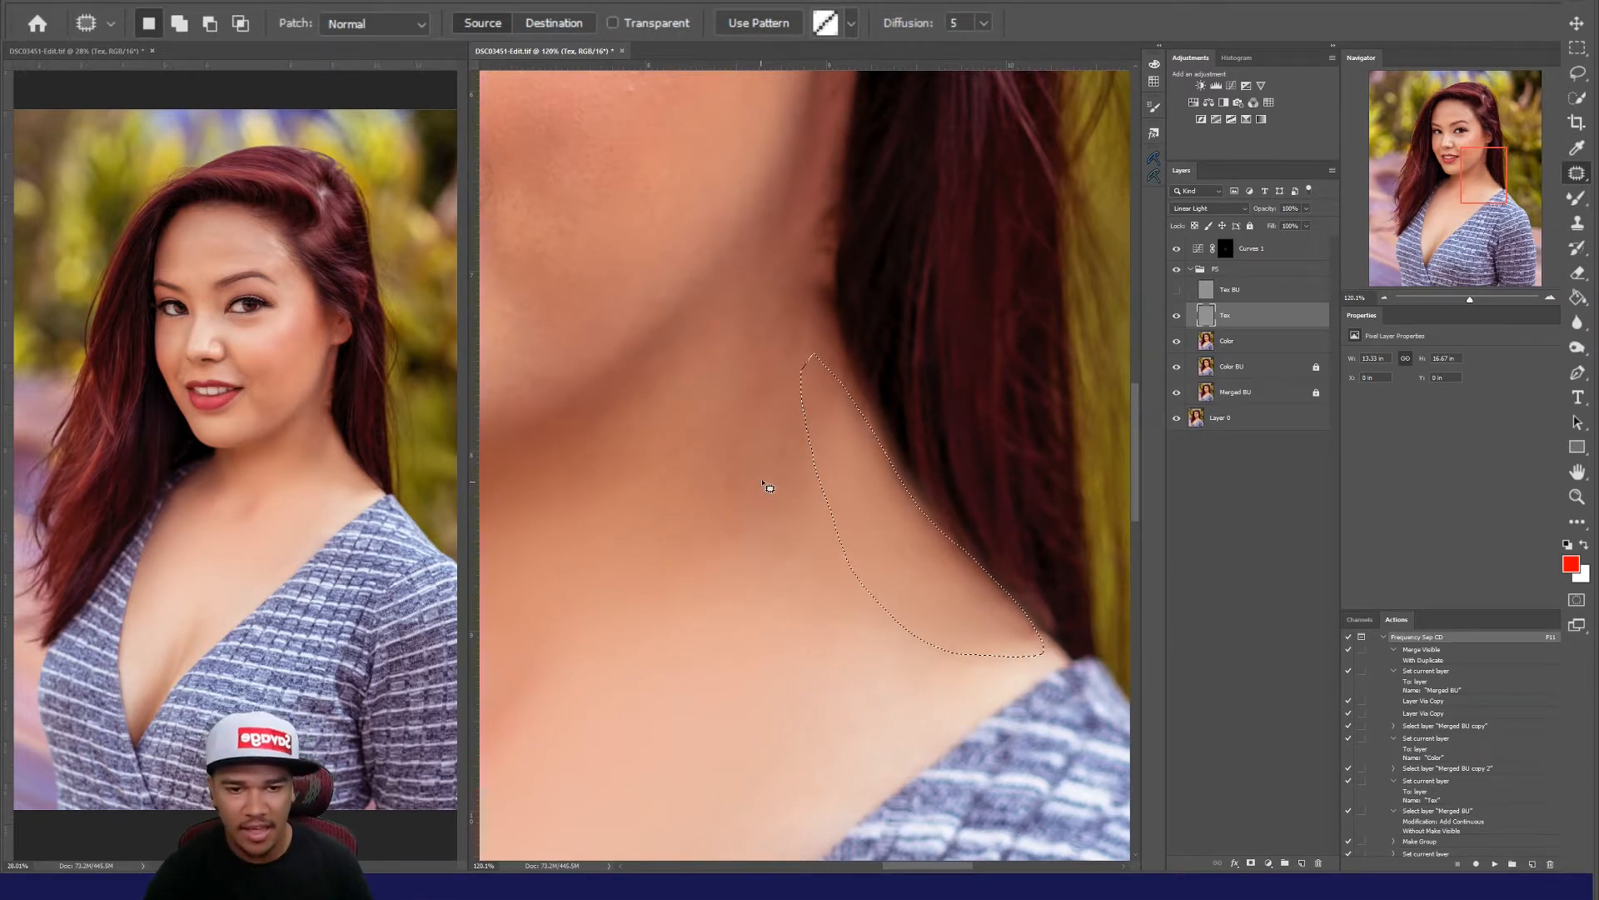
key("ctrl+d")
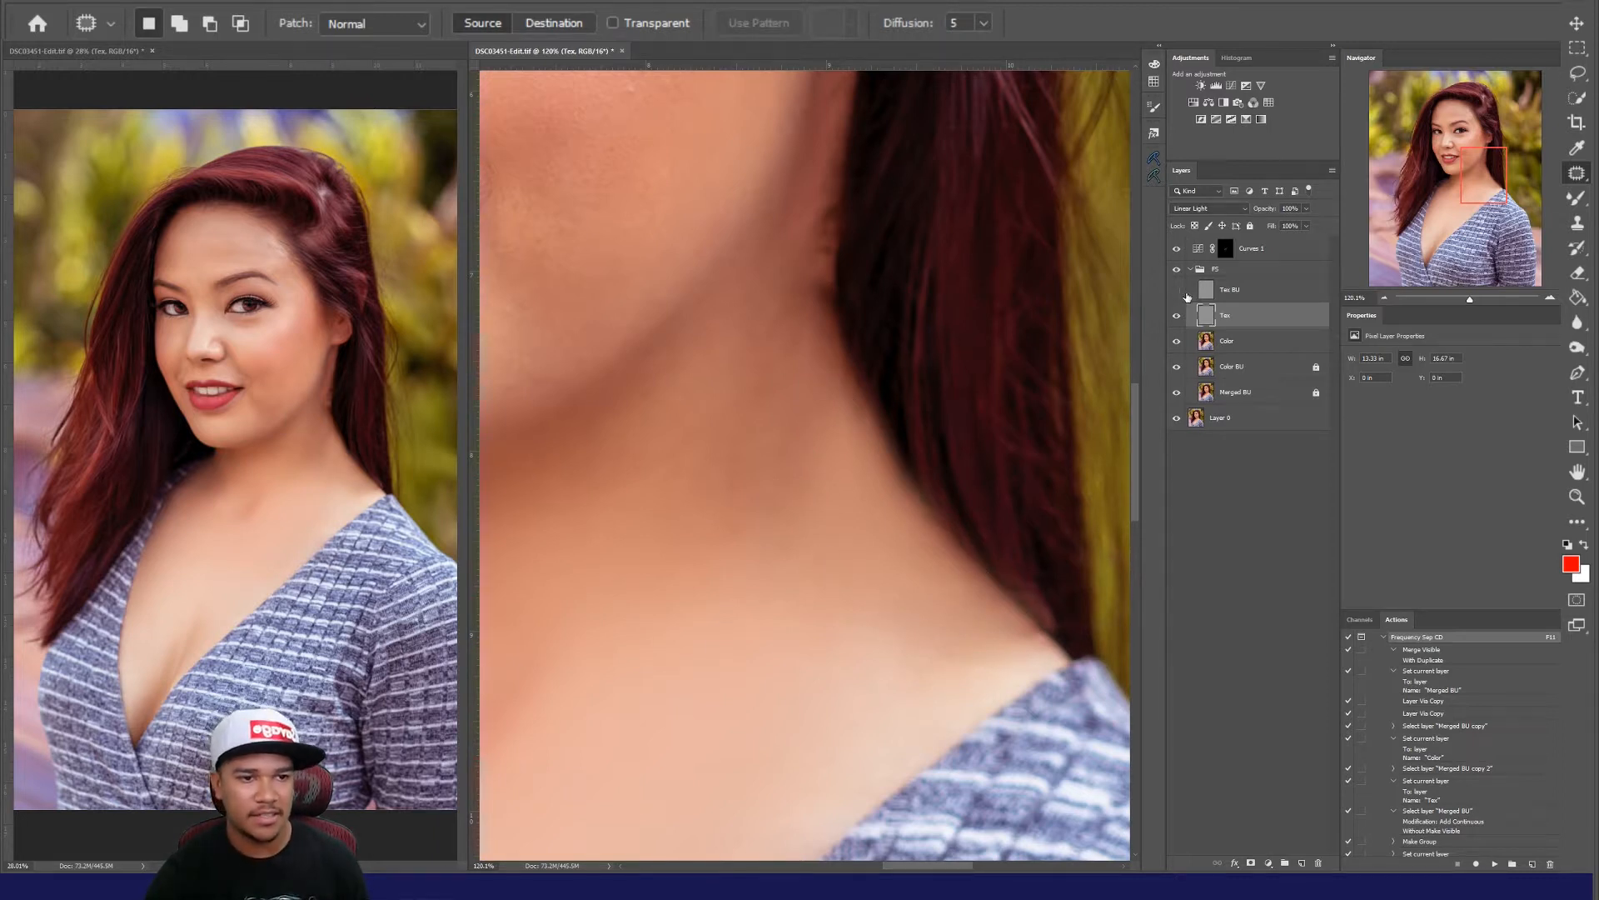
Step: Compare the neck retouch with the original by toggling the visibility of the frequency separation group
left_click(1186, 257)
left_click(1180, 270)
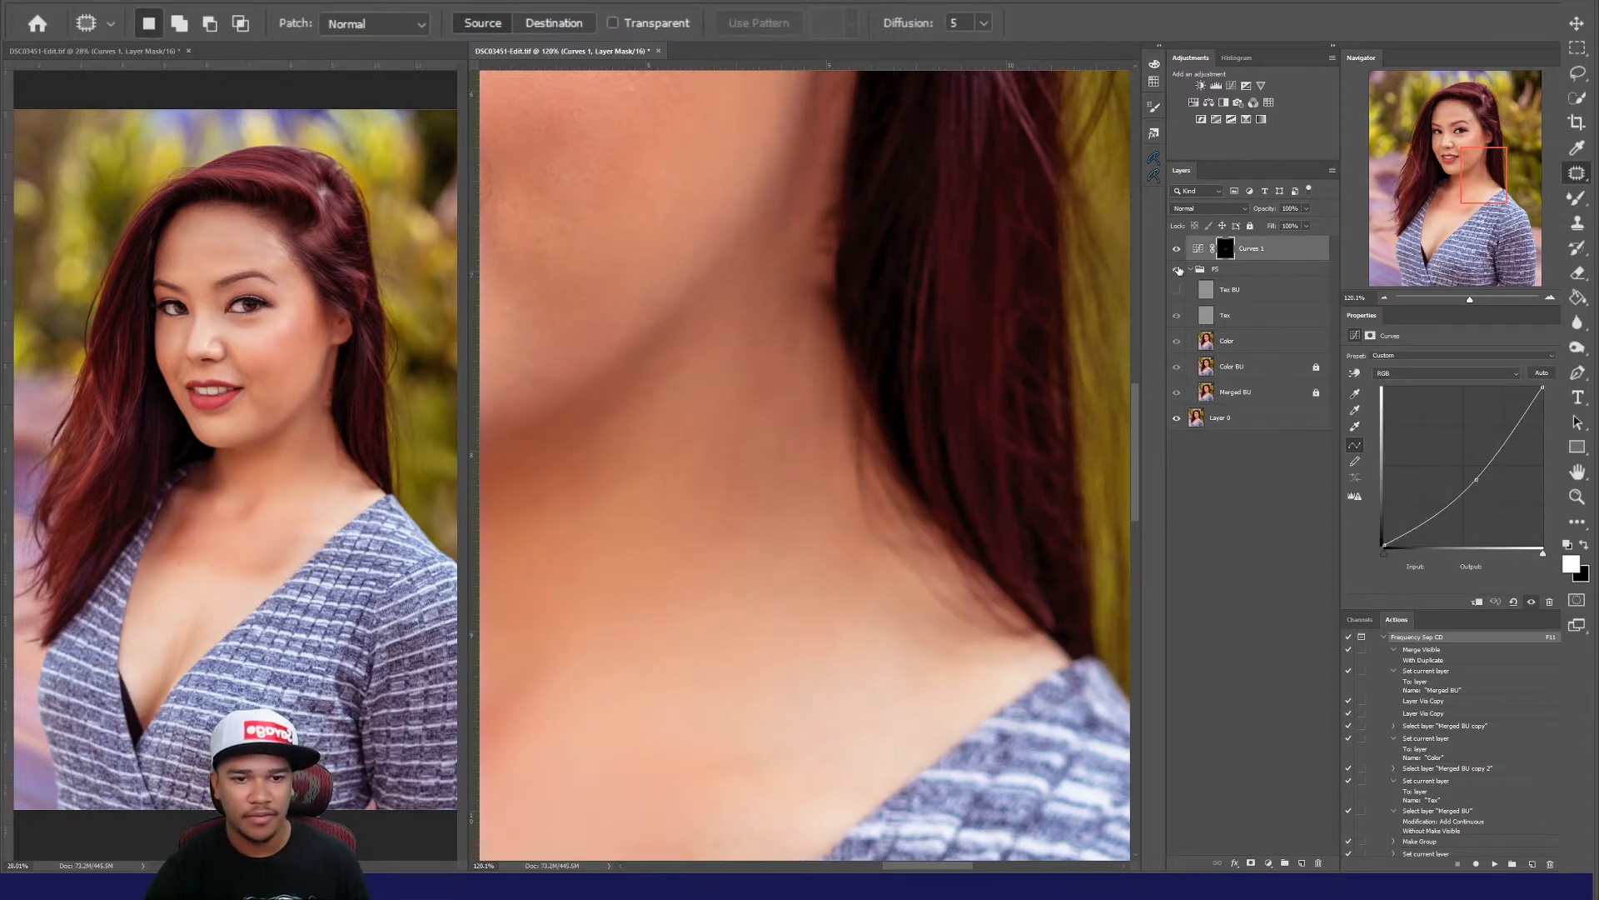
left_click(1178, 269)
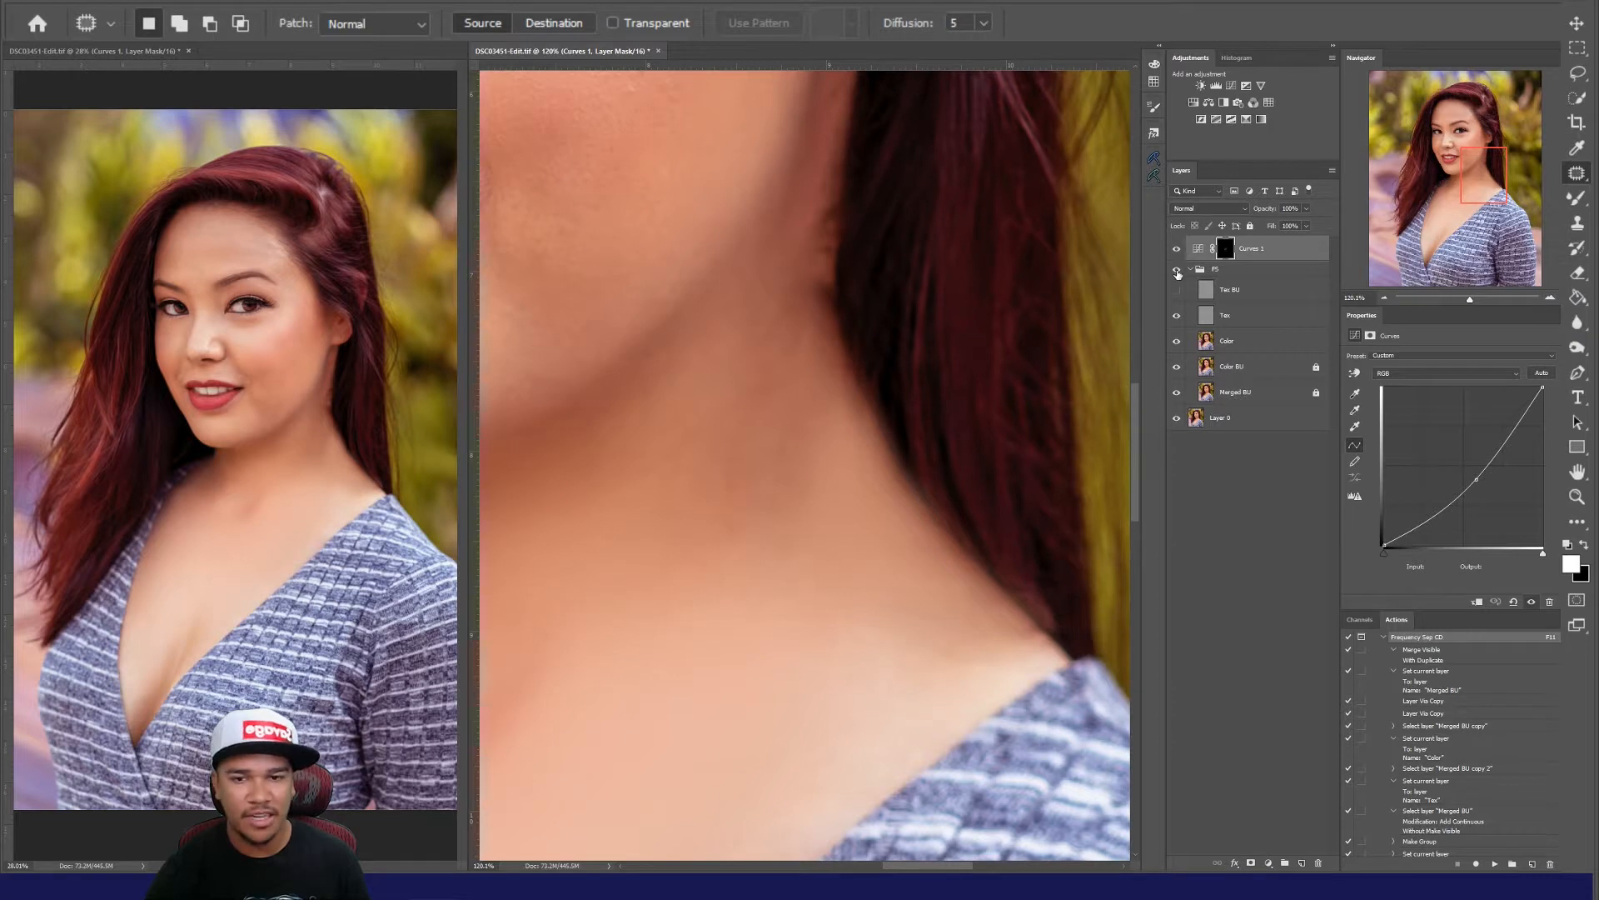
left_click(1178, 269)
left_click(1178, 269)
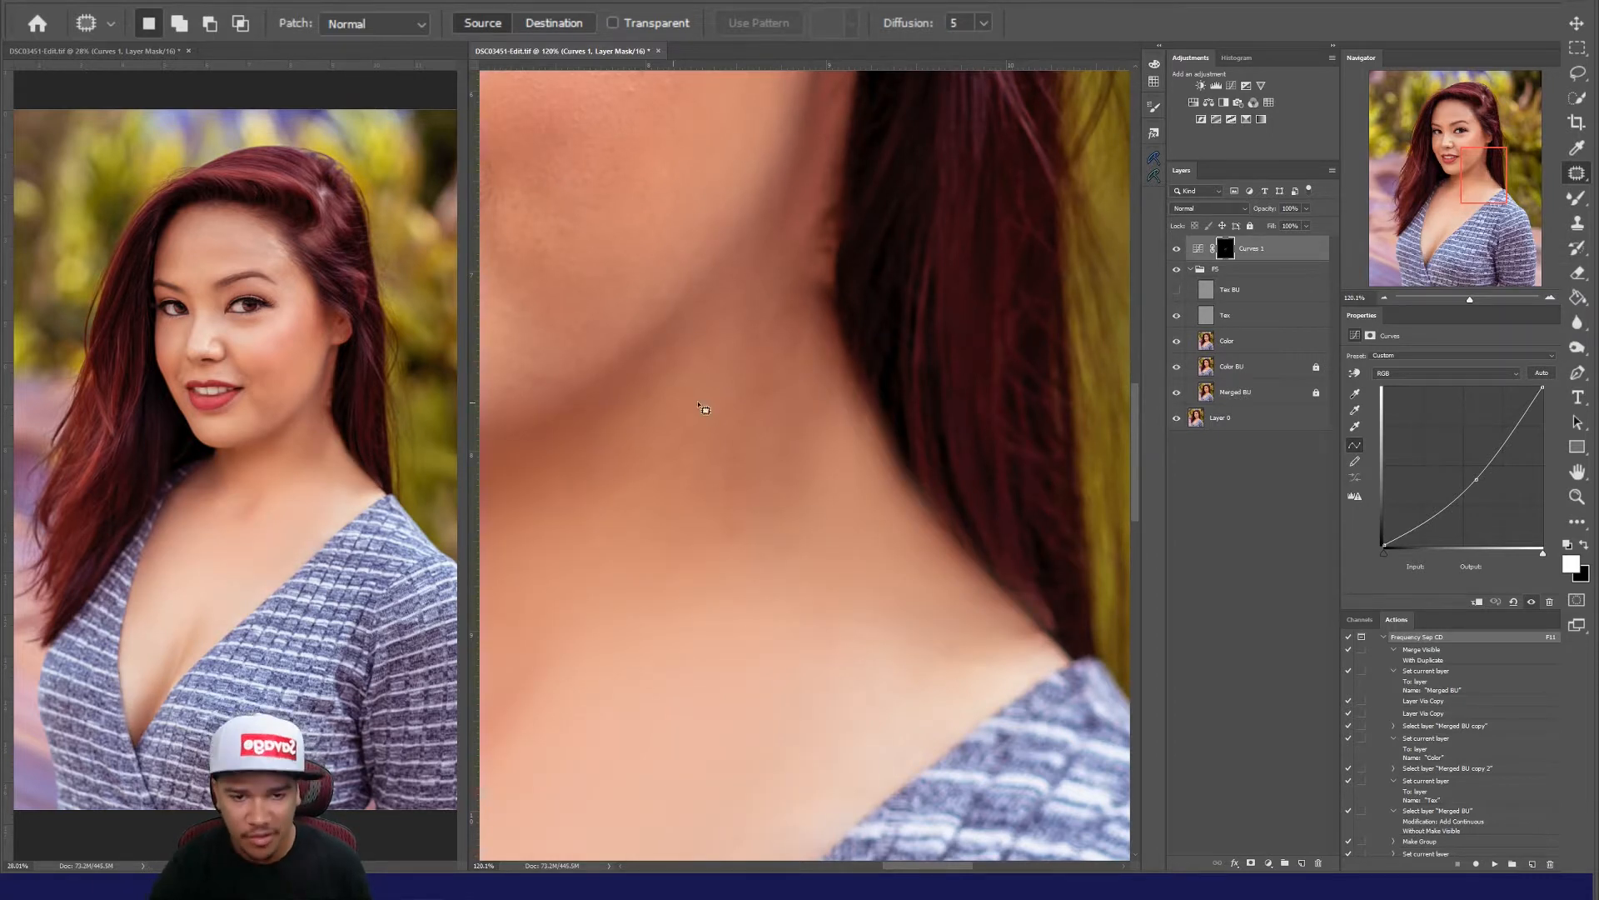